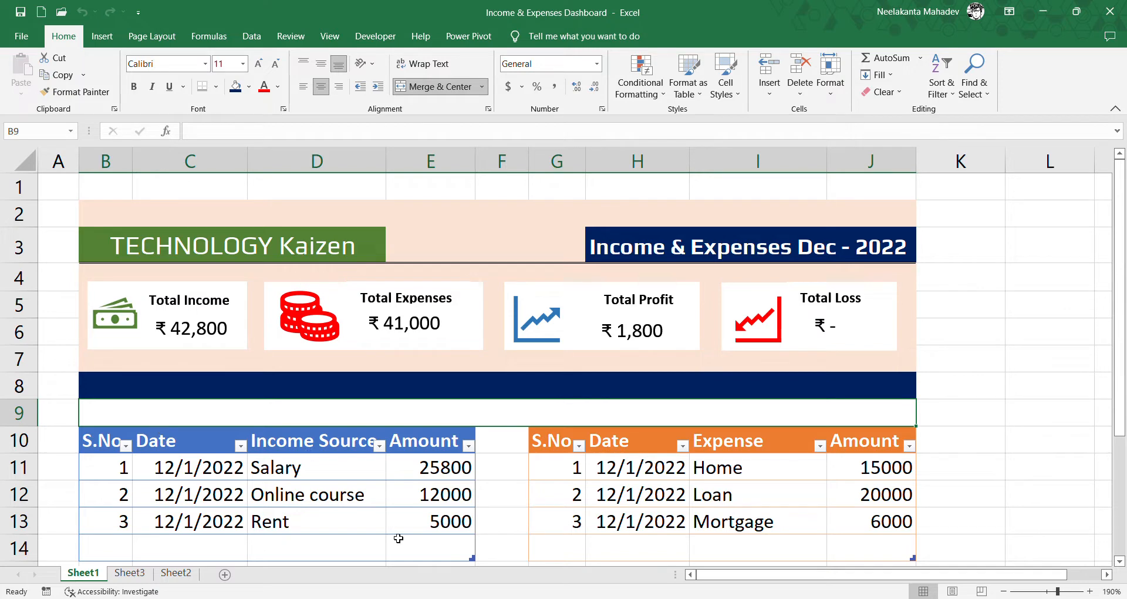
- Enter 5000 as a new income amount in E14 and 1500 as a new expense amount in J14
left_click(418, 549)
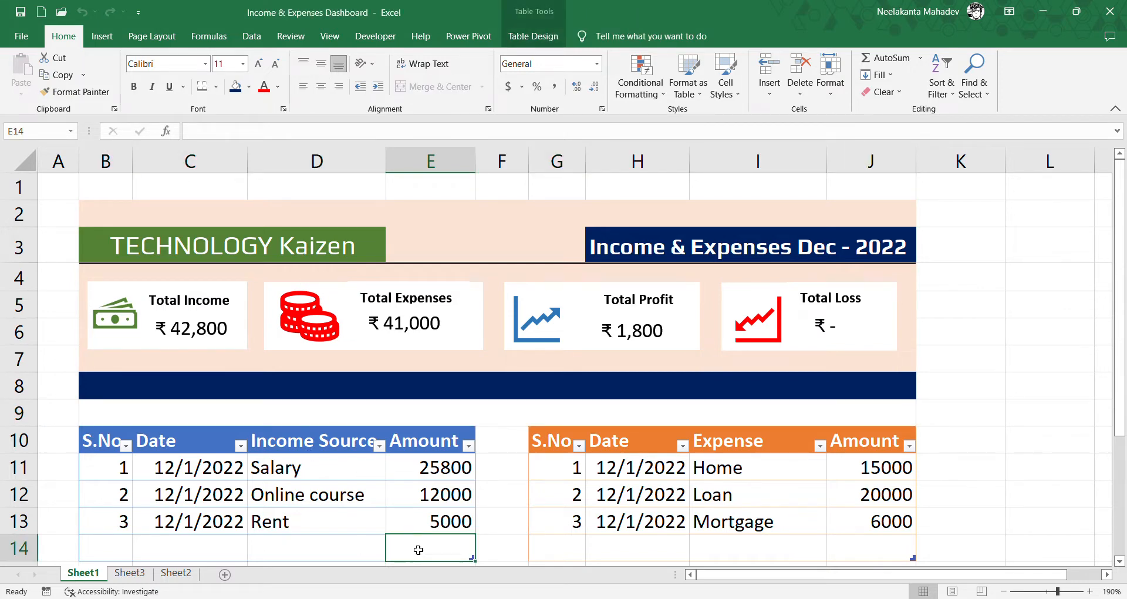
type("5000")
key("Tab")
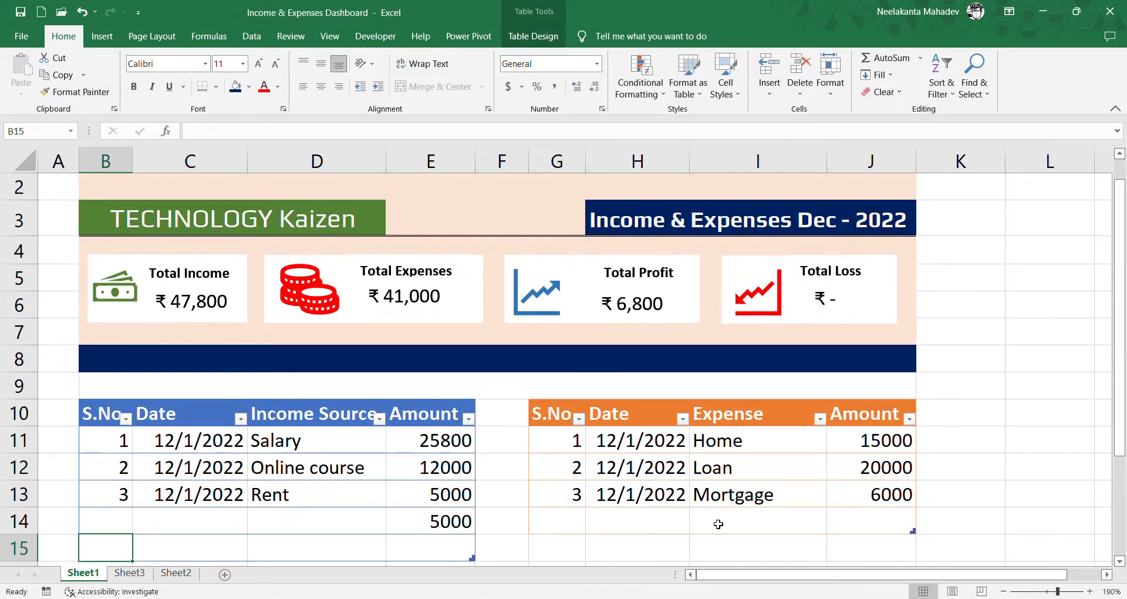
left_click(858, 524)
type("1500")
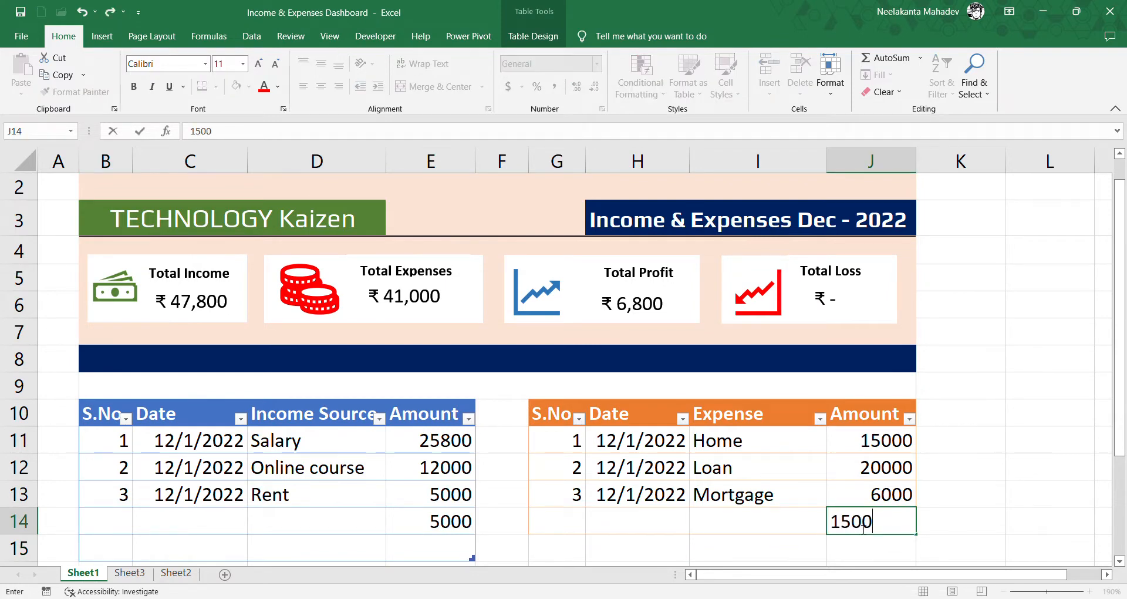
key("Tab")
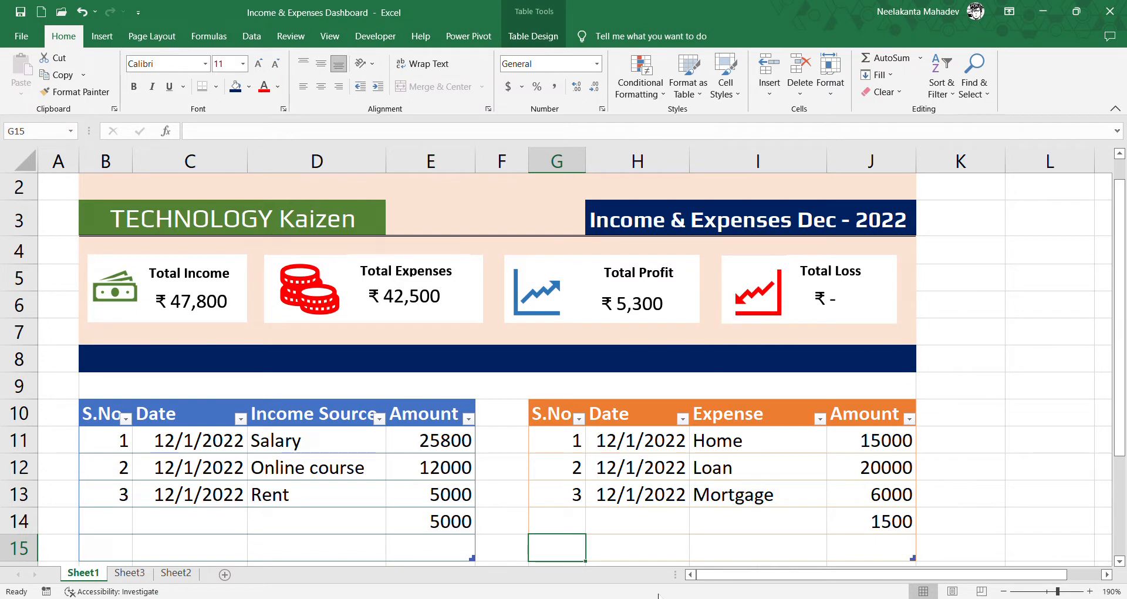
- Add a new worksheet and fill the range B2:G8 with light orange
left_click(225, 573)
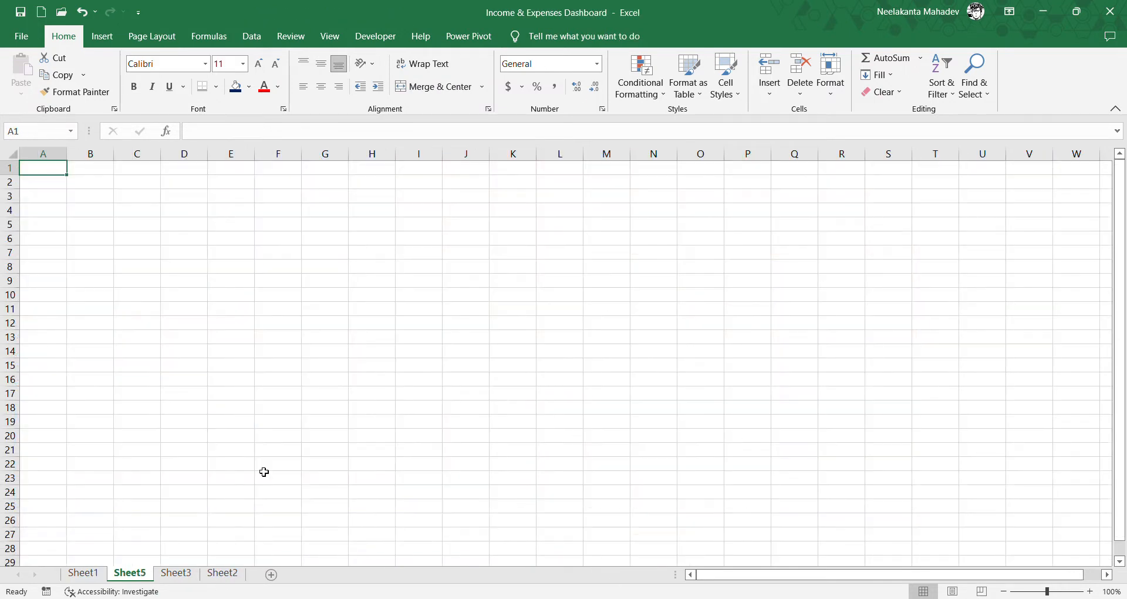
scroll(251, 337, "up", 7, "ctrl")
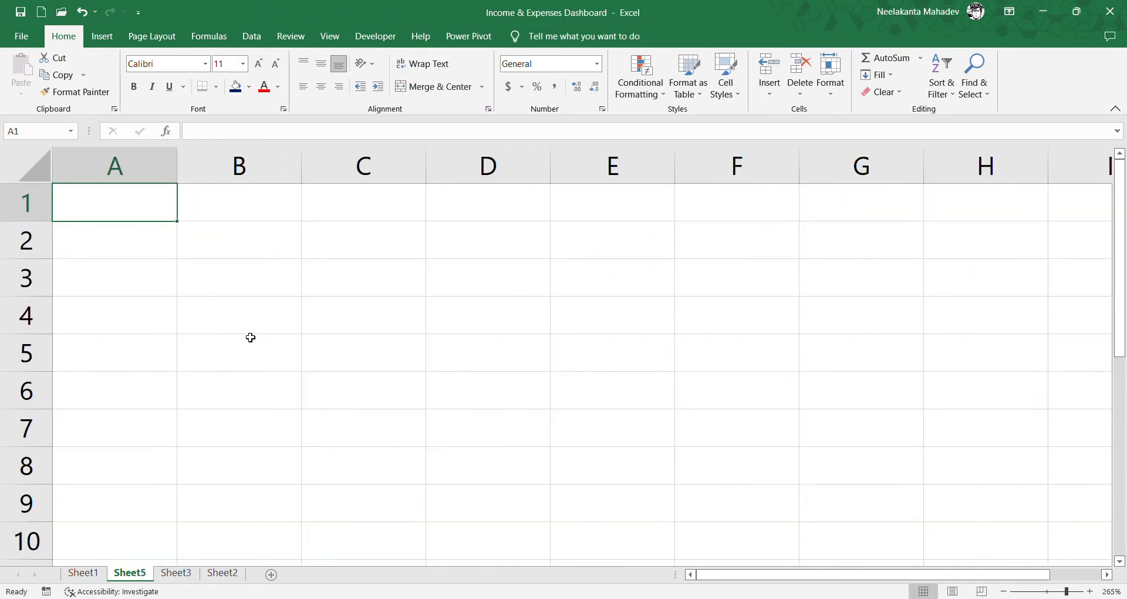
left_click_drag(225, 249, 894, 452)
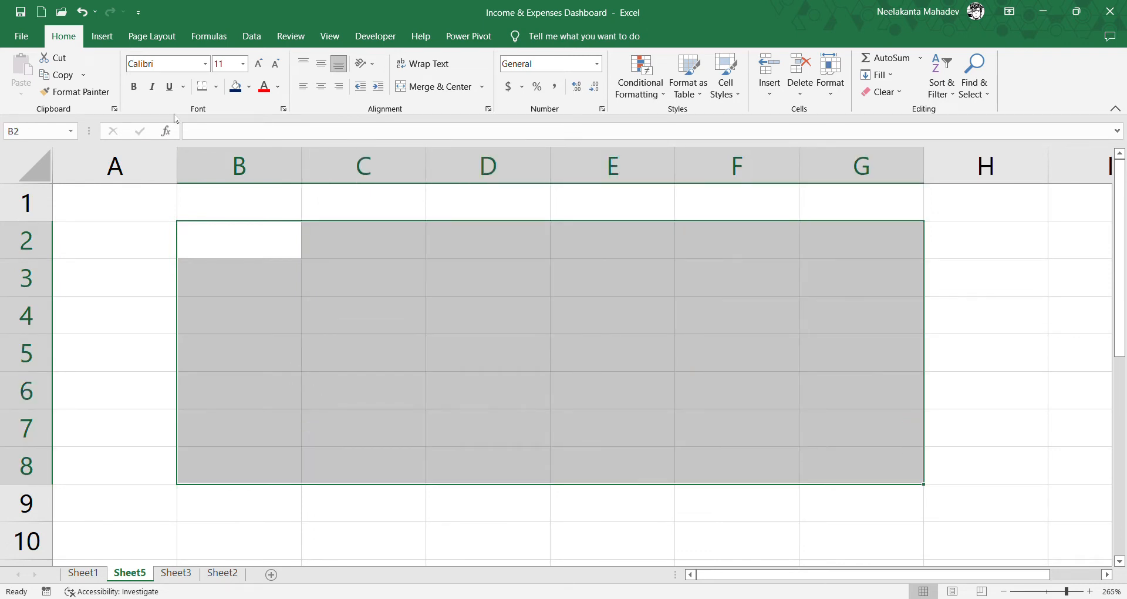
left_click(236, 86)
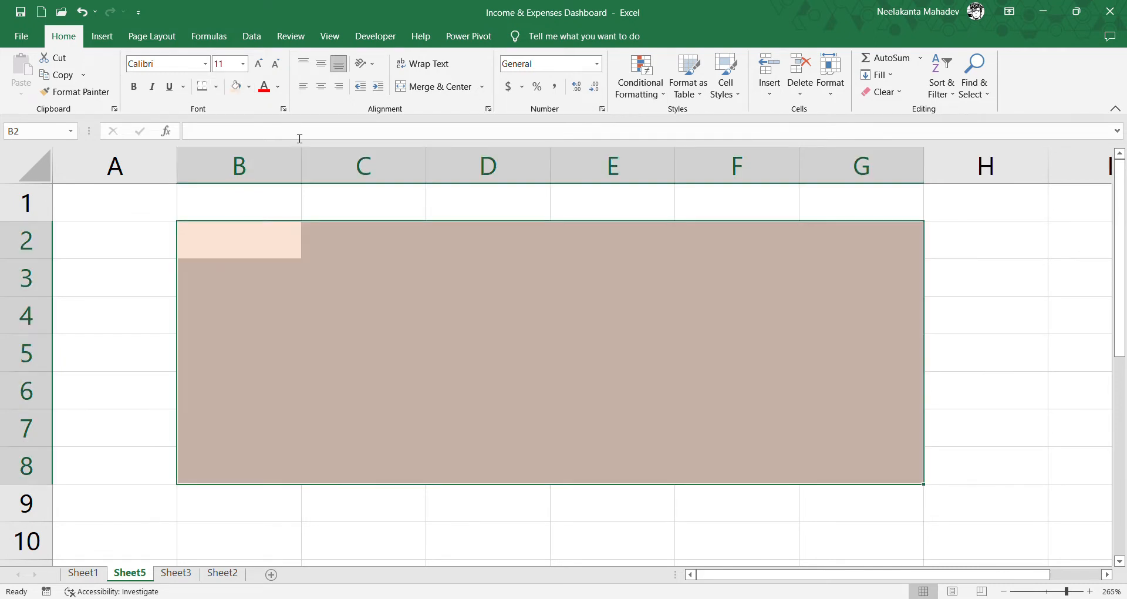
- Fill B8:G8 with dark blue and add a bottom border along B3:G3
left_click_drag(237, 465, 827, 479)
left_click(248, 87)
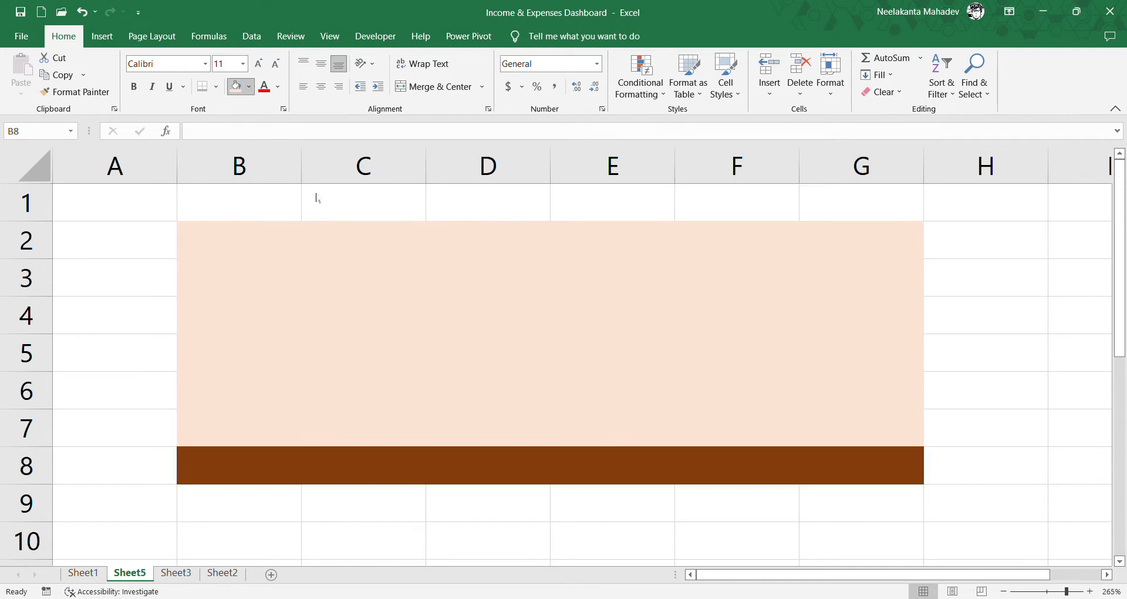
left_click_drag(262, 290, 834, 291)
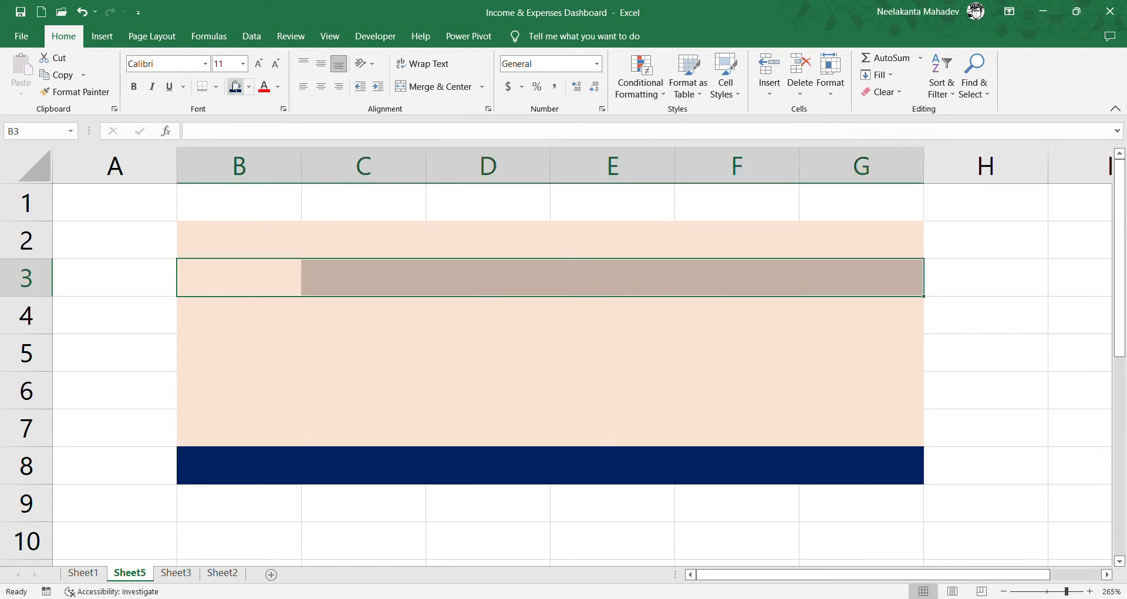
left_click(206, 88)
left_click(307, 327)
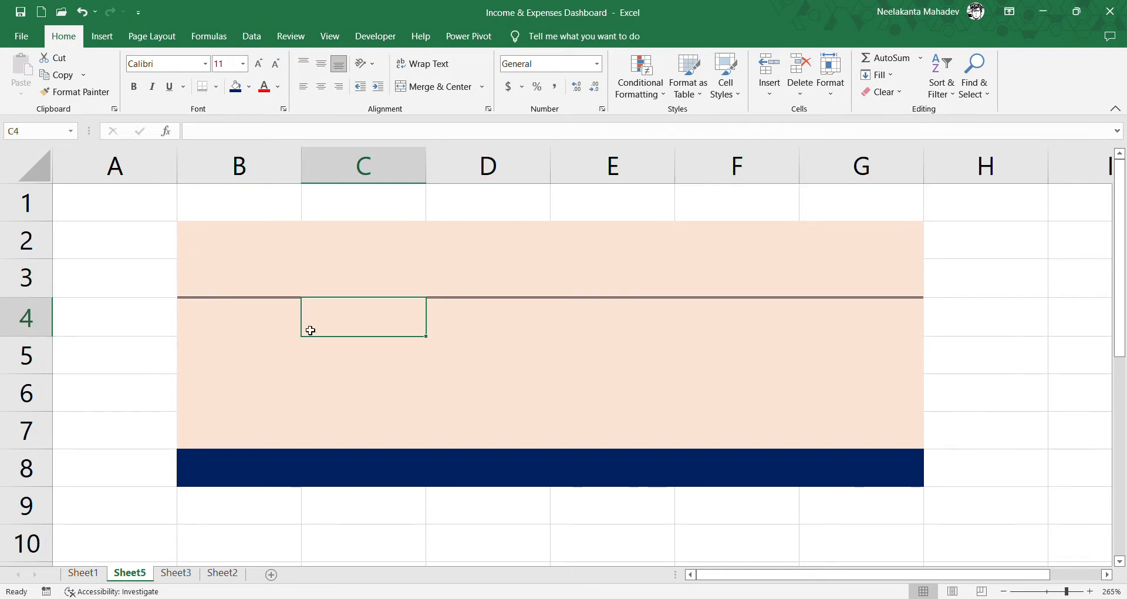
- Merge and center B3:D3 and enter the title "Technology Kaizen"
left_click_drag(246, 277, 433, 274)
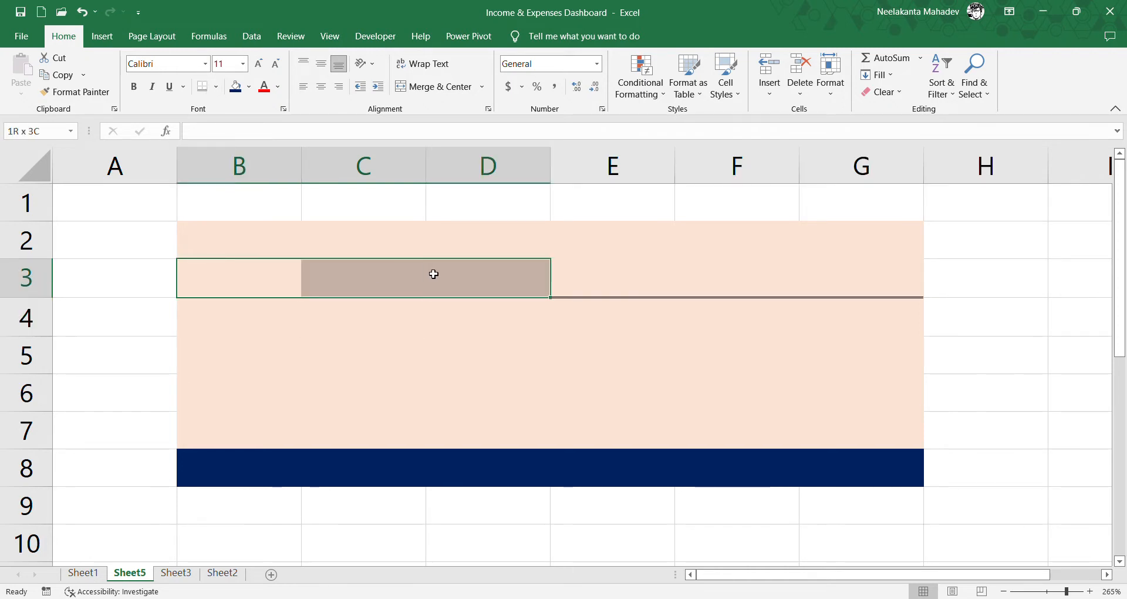
left_click(434, 87)
type("Techn")
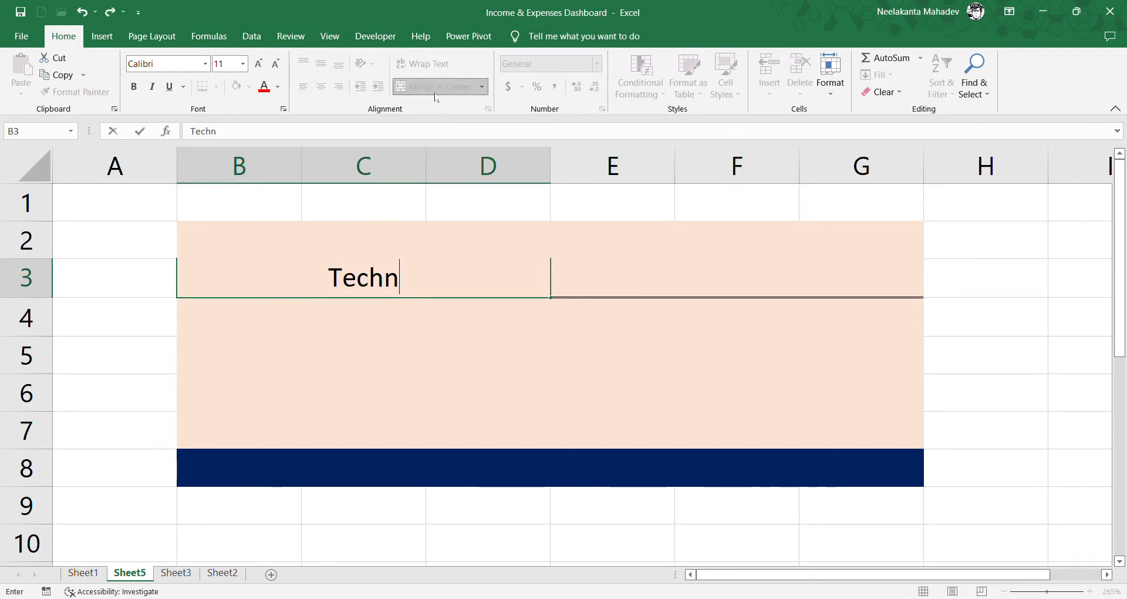
type("ology Kaizen")
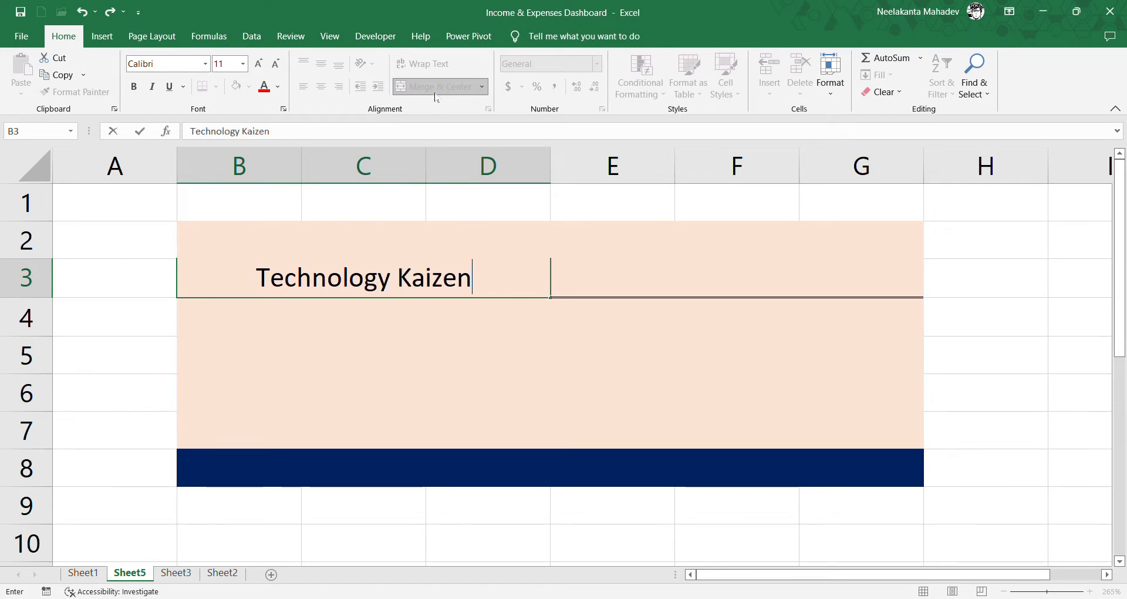
key("Return")
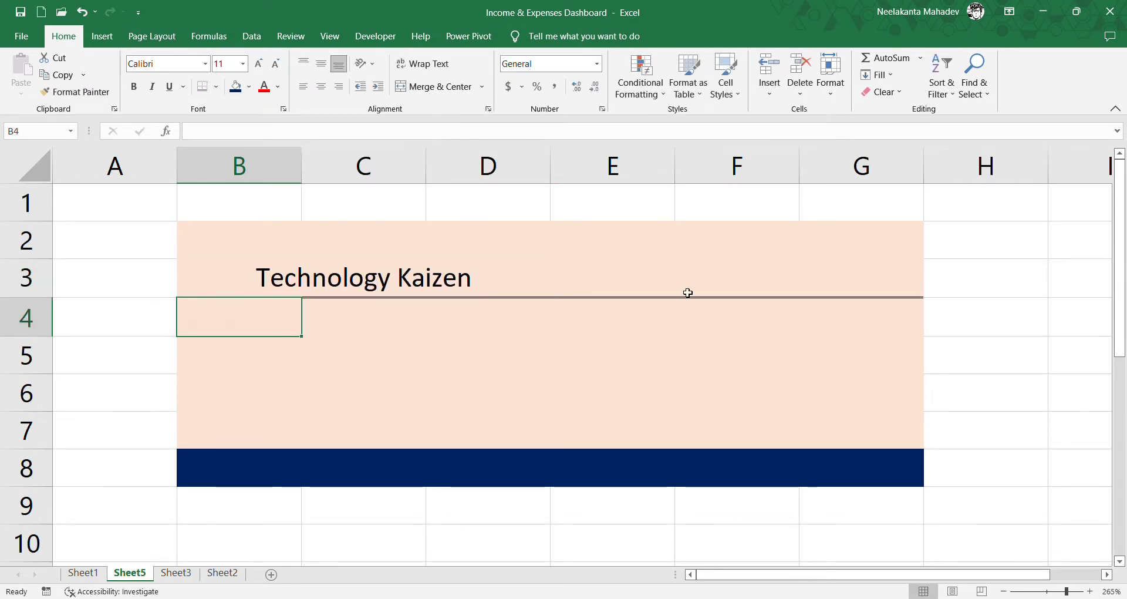
- Merge and center F3:G3 and enter the heading "Income & Expense"
left_click_drag(689, 292, 835, 295)
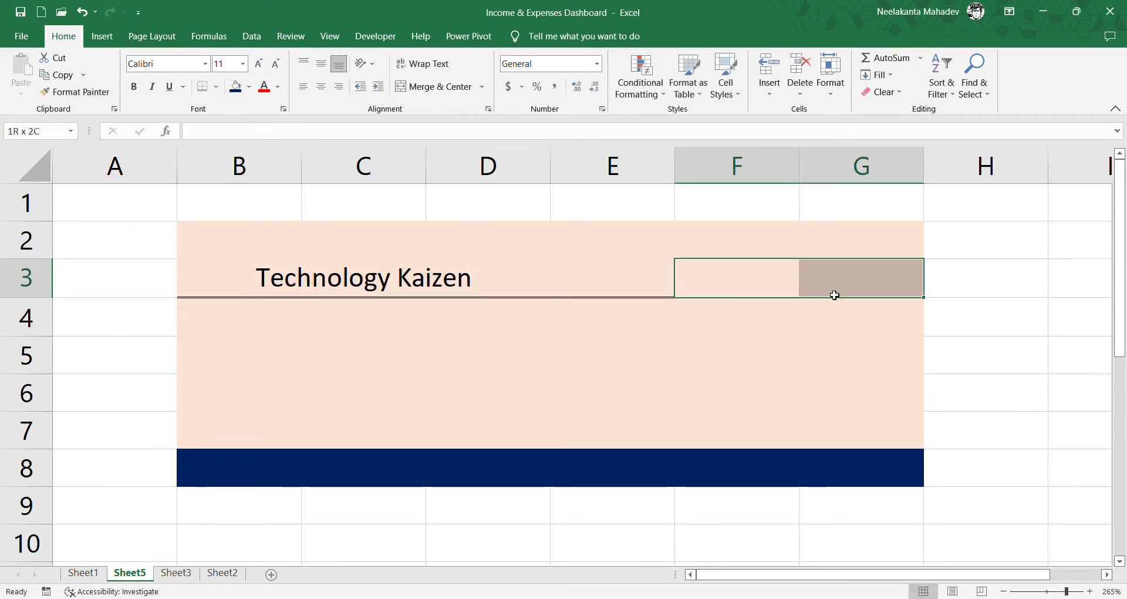
left_click(437, 87)
type("Income")
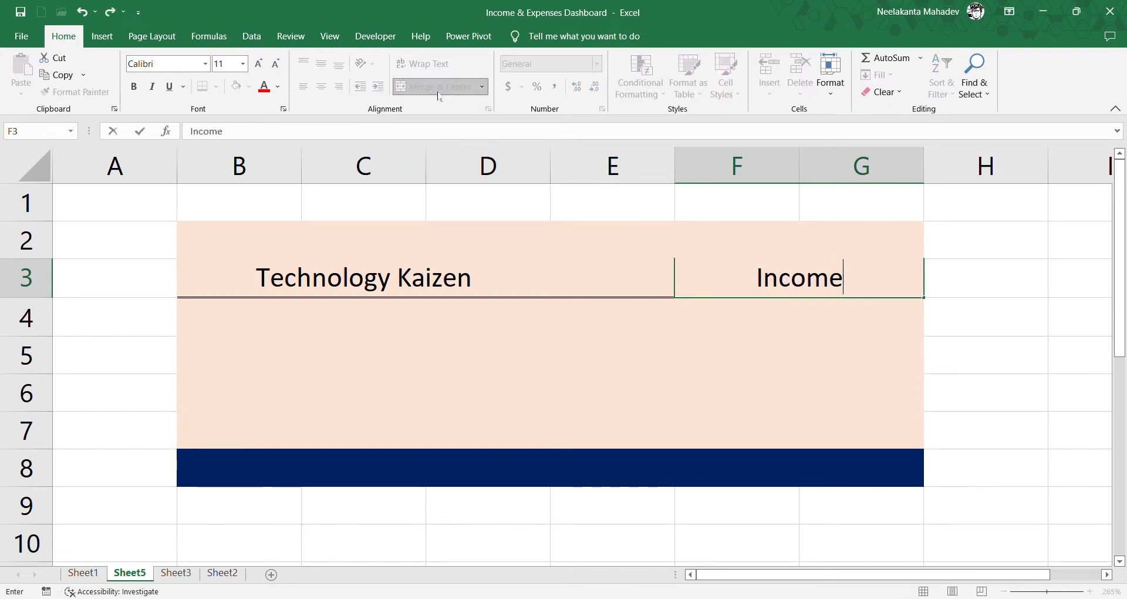
type(" & Expense")
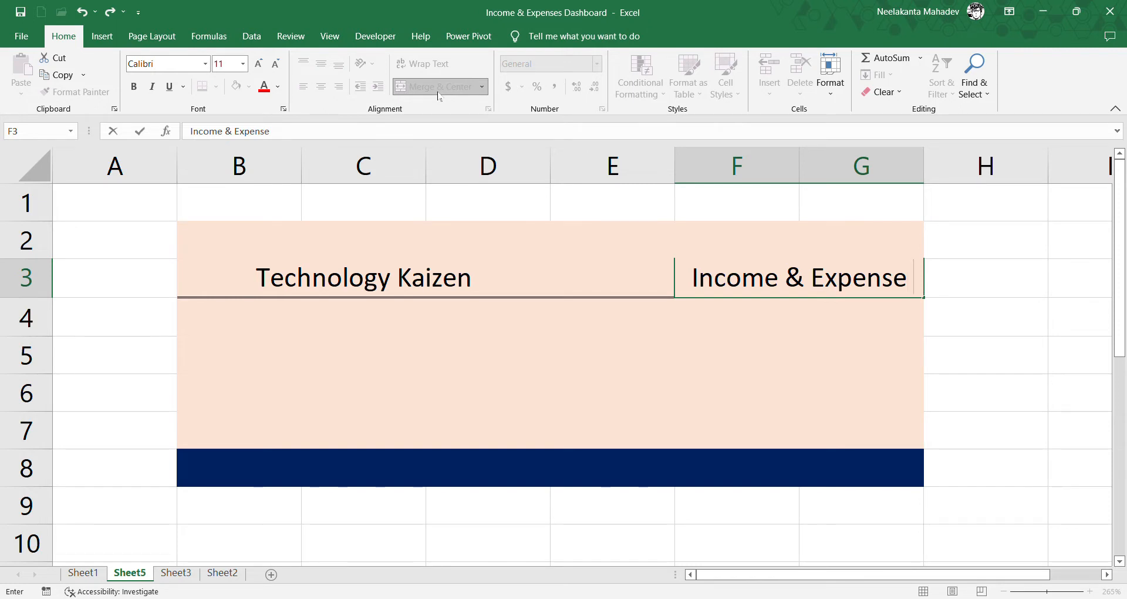
left_click(346, 349)
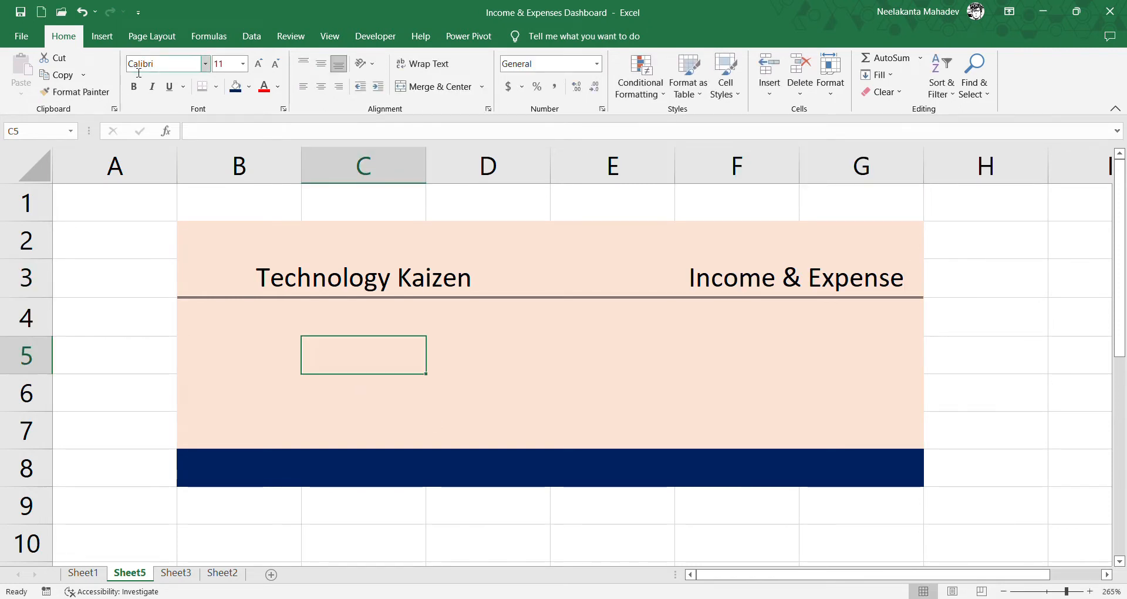
- Draw a rectangle about 0.98" wide and 0.47" high below the title and copy it into a row of four, with the last one narrower
left_click(102, 36)
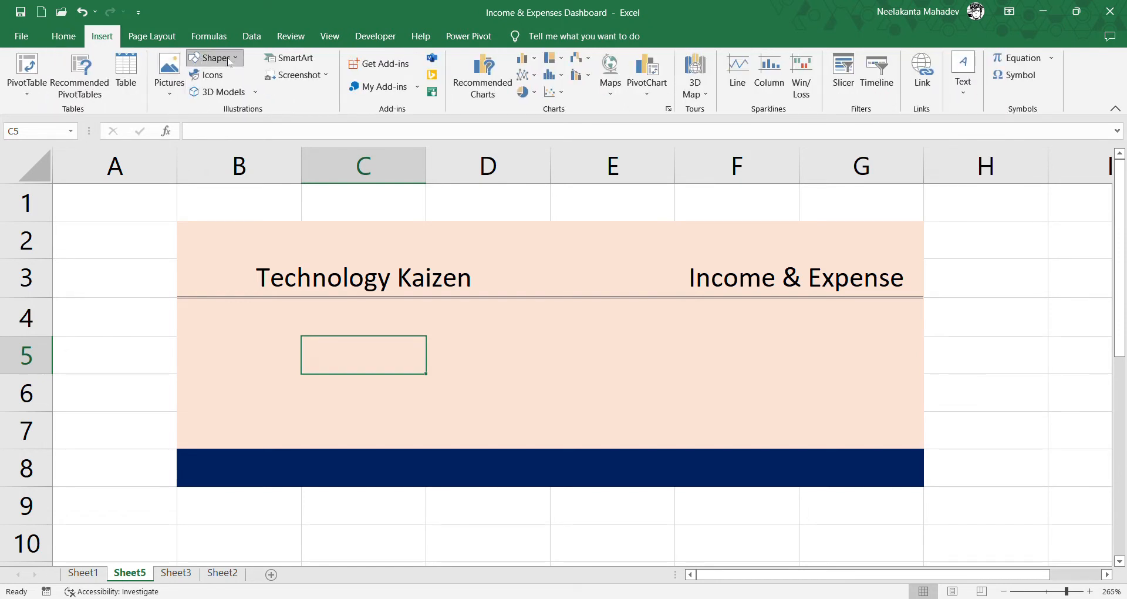
left_click(234, 90)
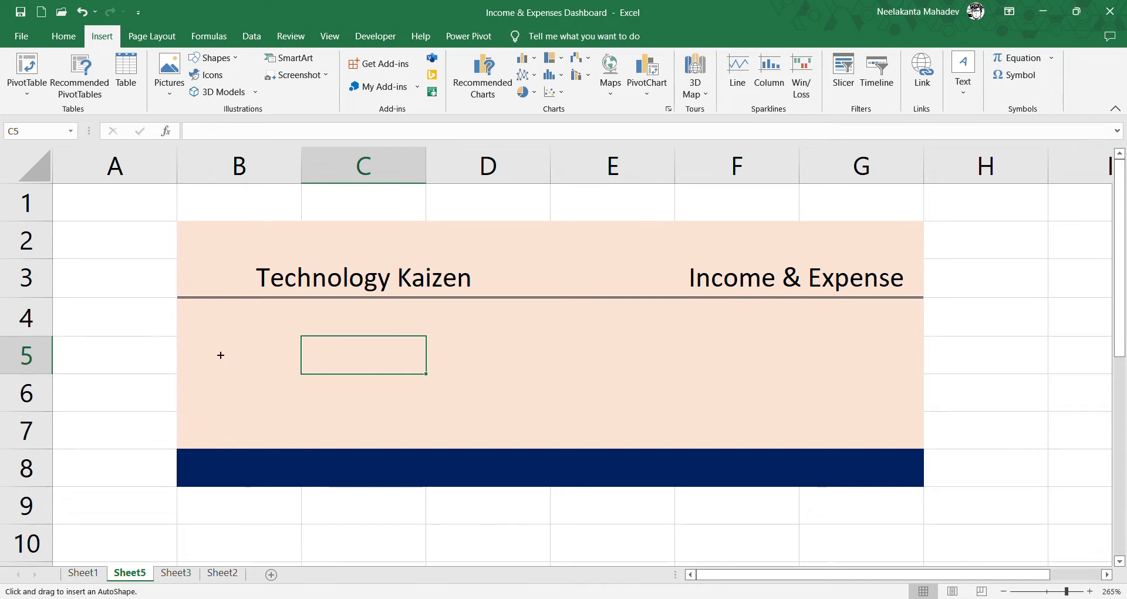
left_click_drag(193, 336, 378, 428)
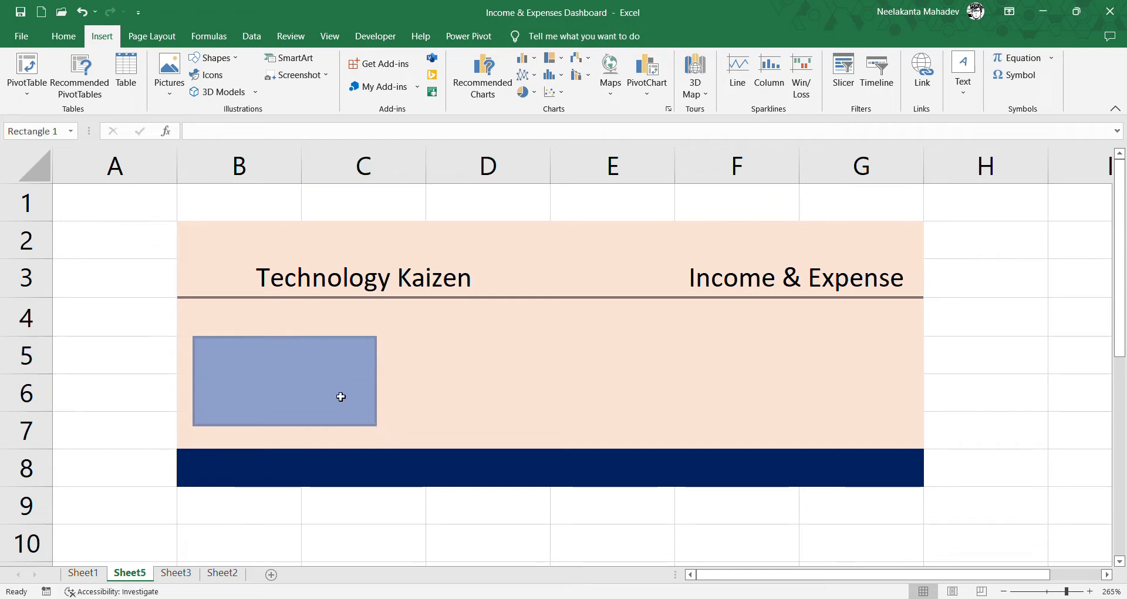
left_click_drag(311, 346, 311, 341)
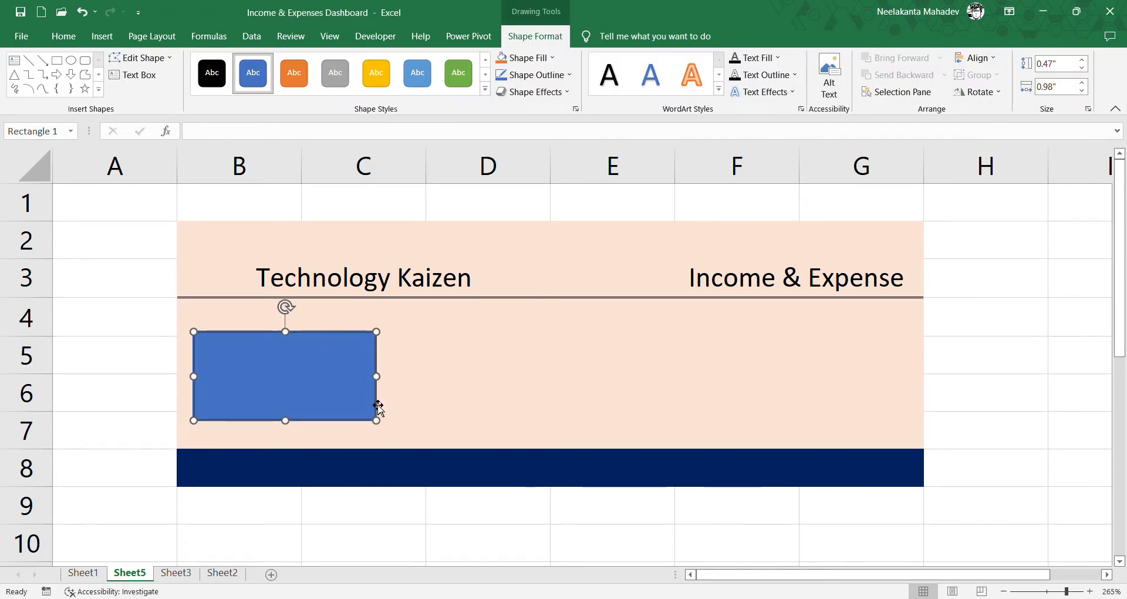
left_click_drag(382, 411, 921, 386)
left_click(976, 381)
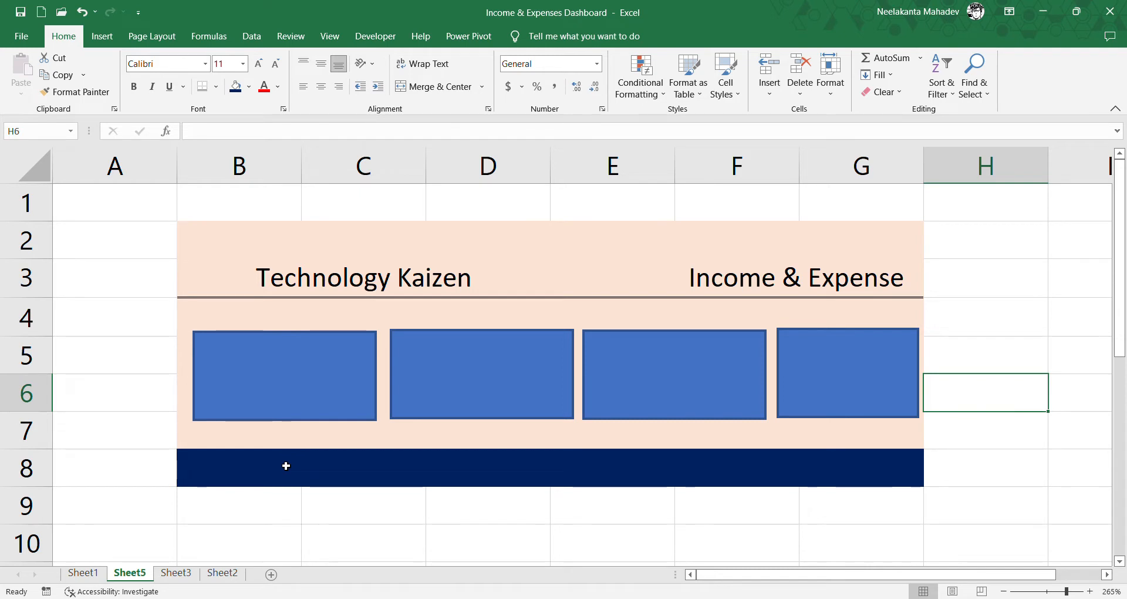
- Enter the column headers S.No, Date, Income Source and Amount in B10:E10
scroll(283, 465, "down", 1)
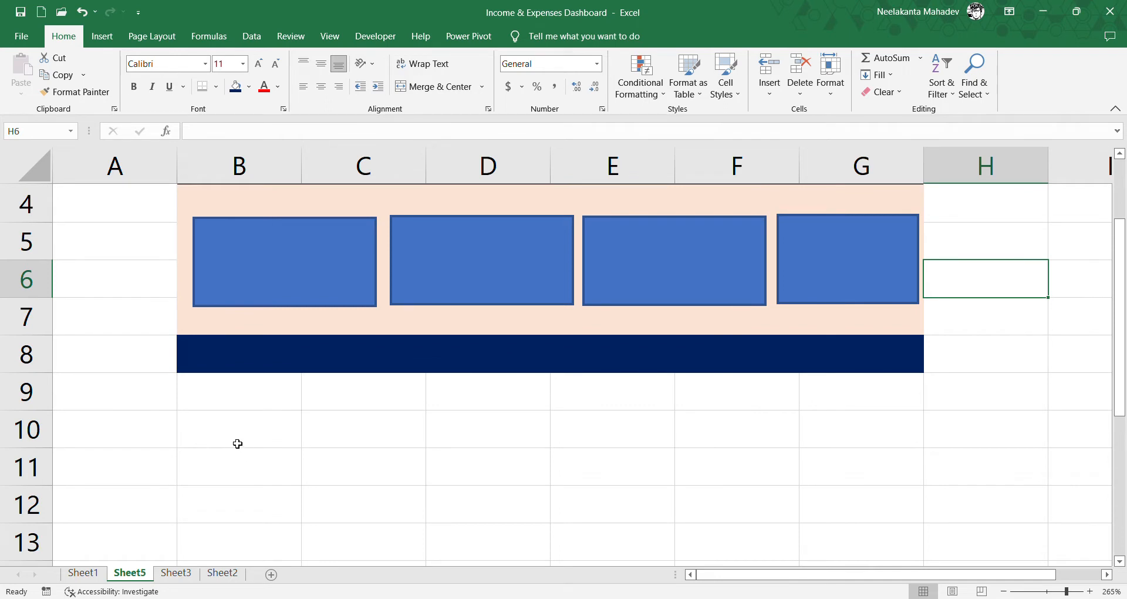
left_click_drag(237, 444, 307, 460)
left_click(311, 500)
left_click(248, 443)
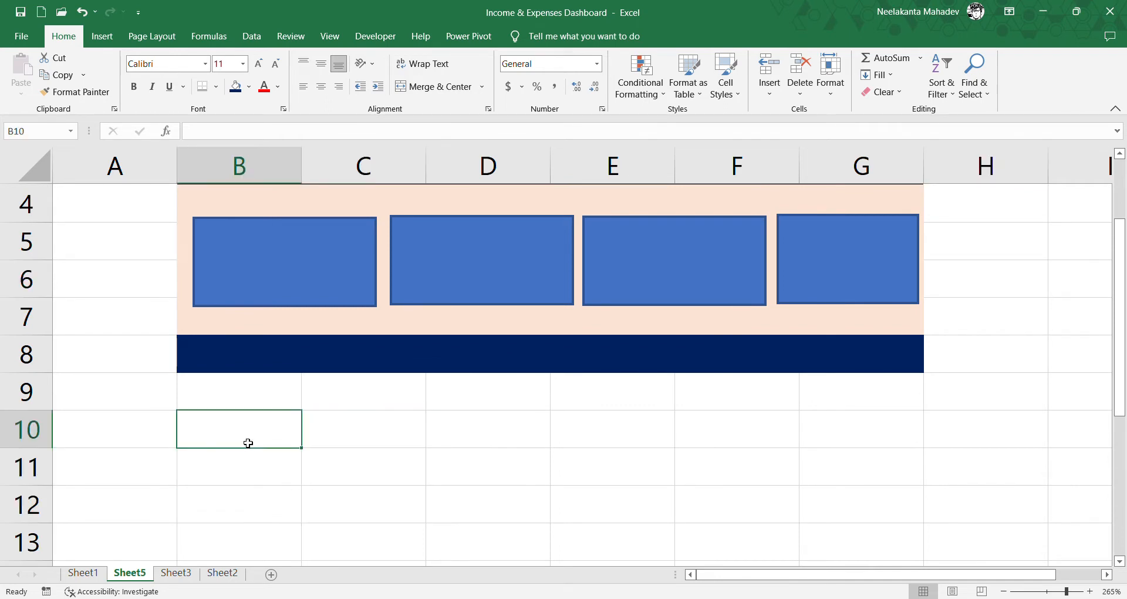
type("S.N")
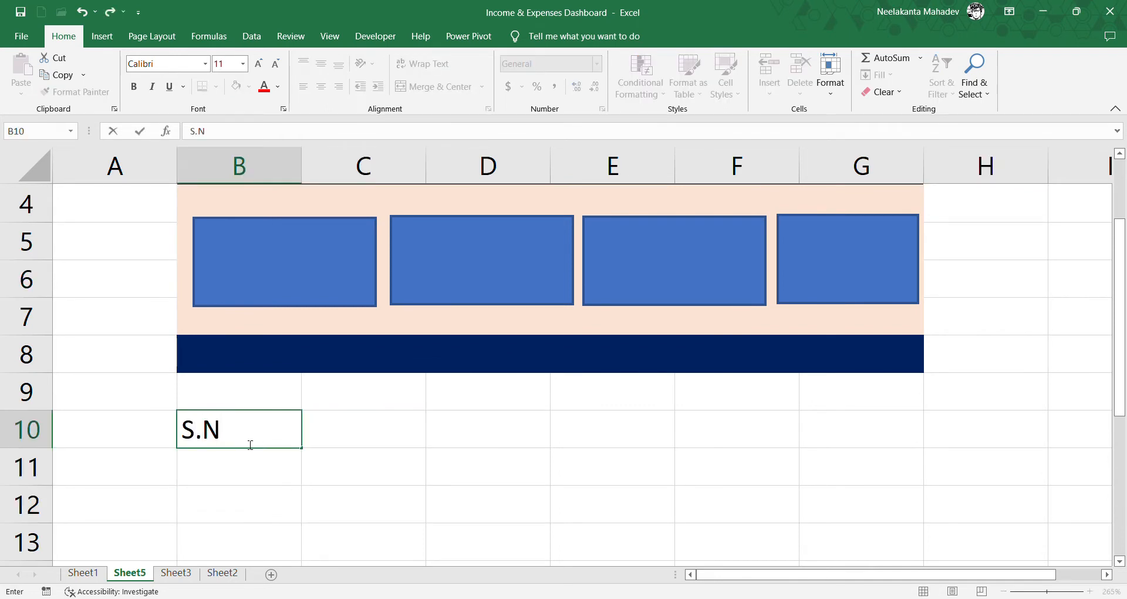
type("o")
key("Tab")
type("Date")
key("Tab")
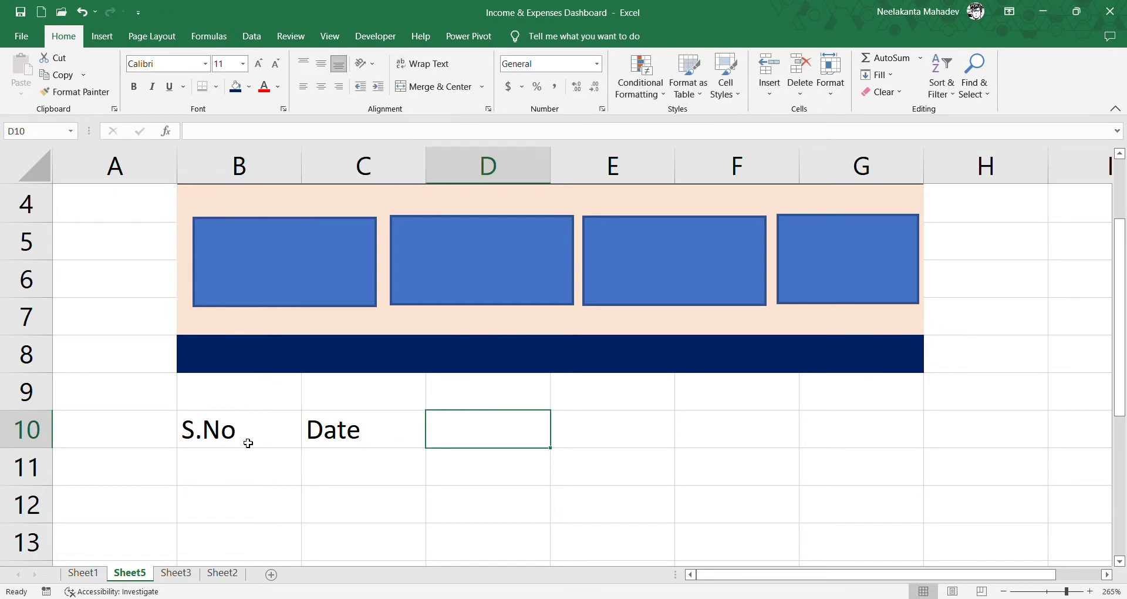
type("Income")
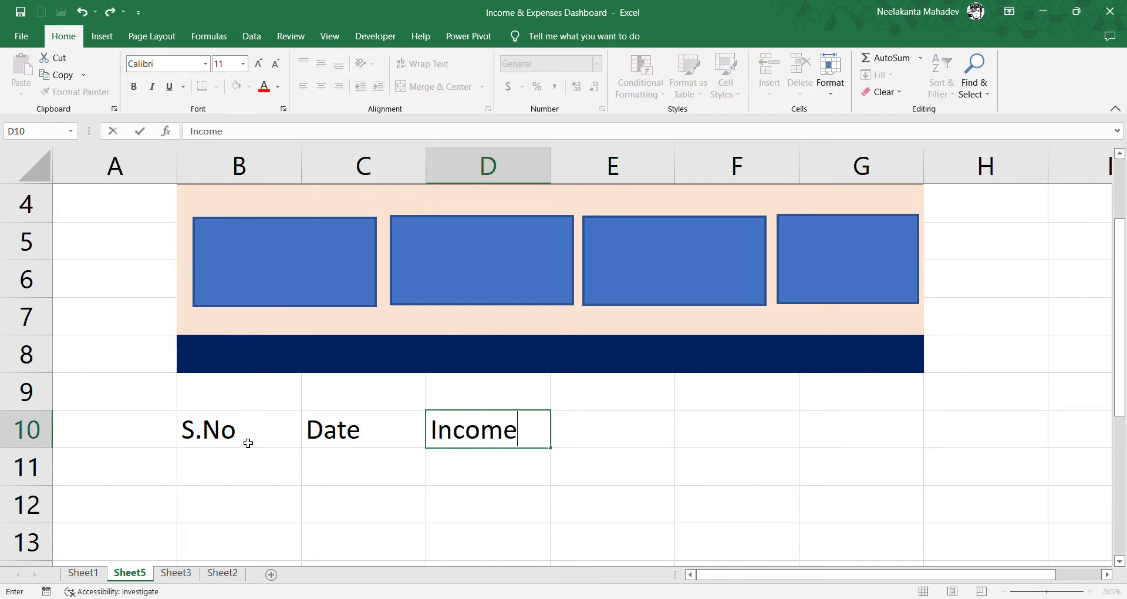
type(" Source")
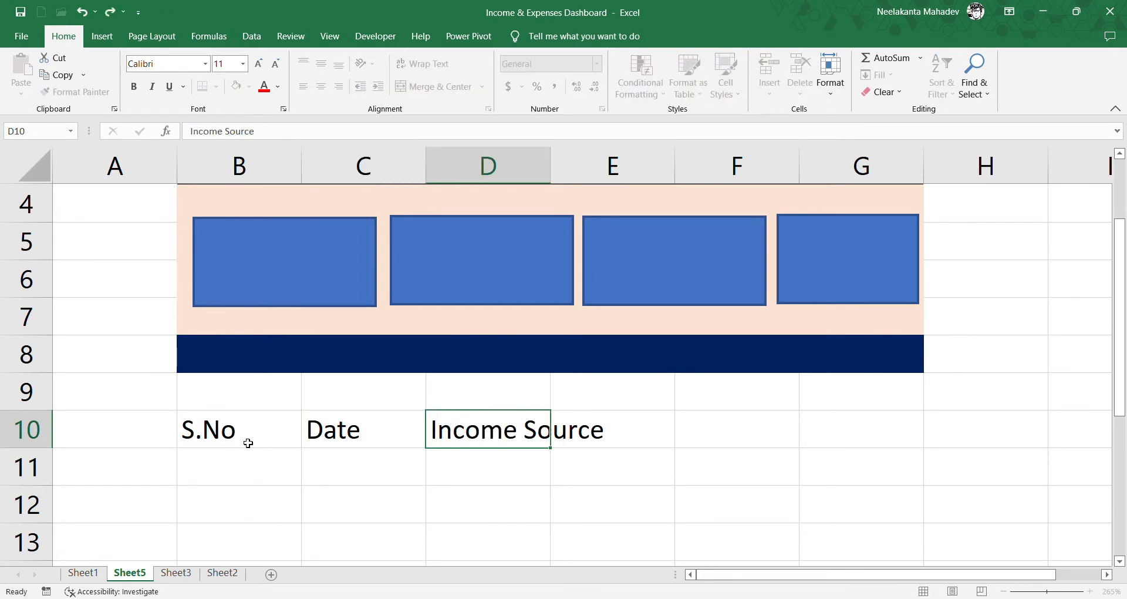
key("Tab")
type("Amount")
key("Return")
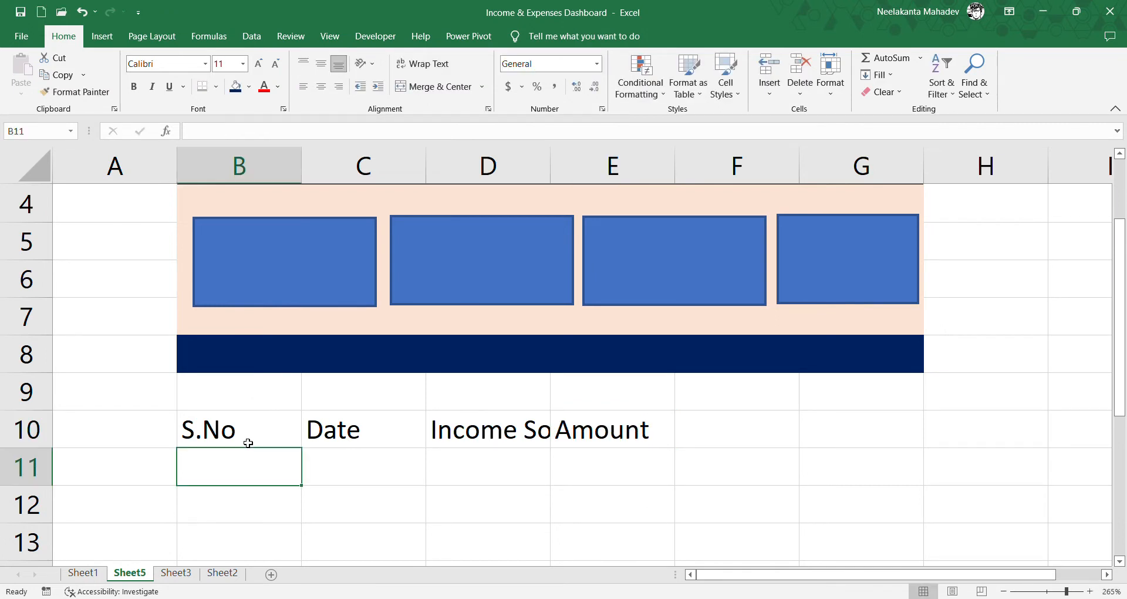
- Widen column D so that the Income Source header fits in its cell
left_click_drag(549, 164, 654, 176)
scroll(631, 223, "down", 2)
scroll(613, 254, "down", 1)
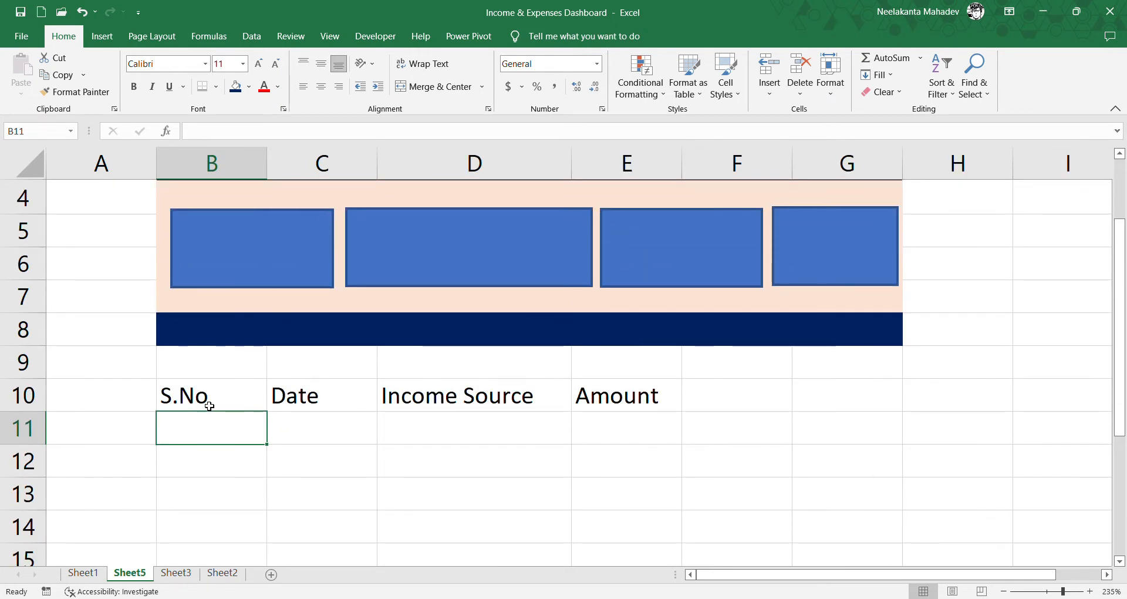
- Format the range B10:E14 as a blue-styled table, using row 10 as its headers
left_click_drag(211, 395, 589, 521)
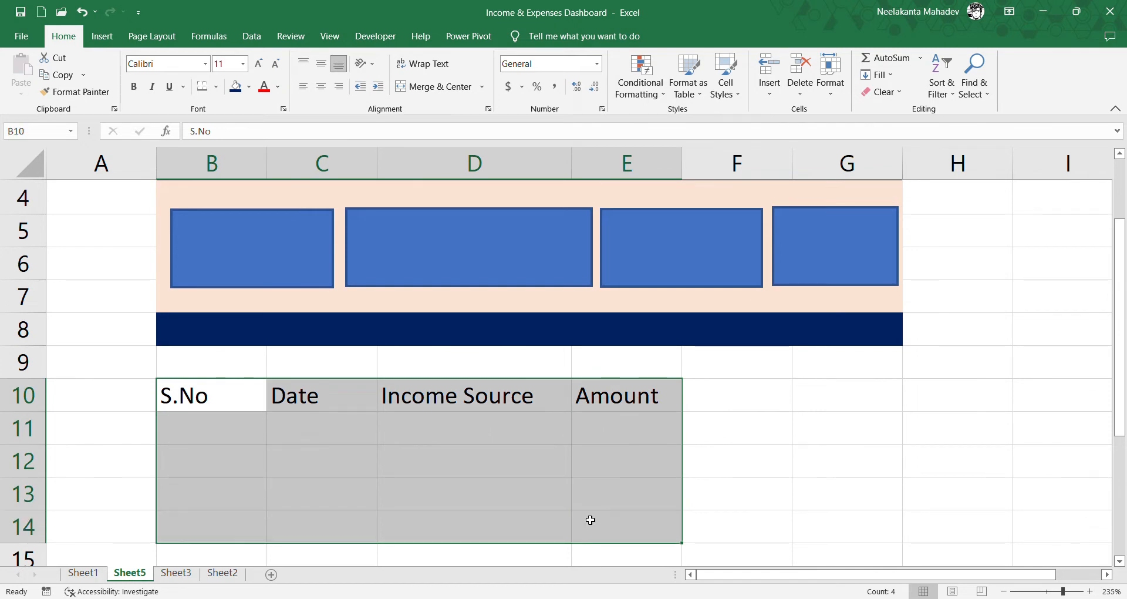
left_click(736, 169)
left_click(821, 283)
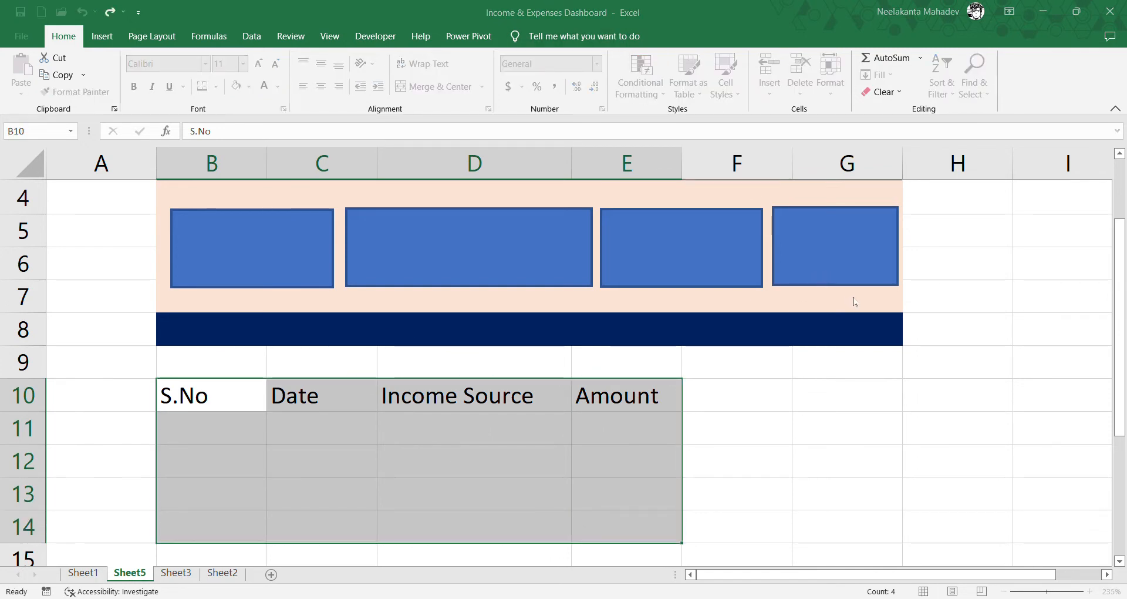
left_click(855, 300)
scroll(721, 406, "down", 2, "ctrl")
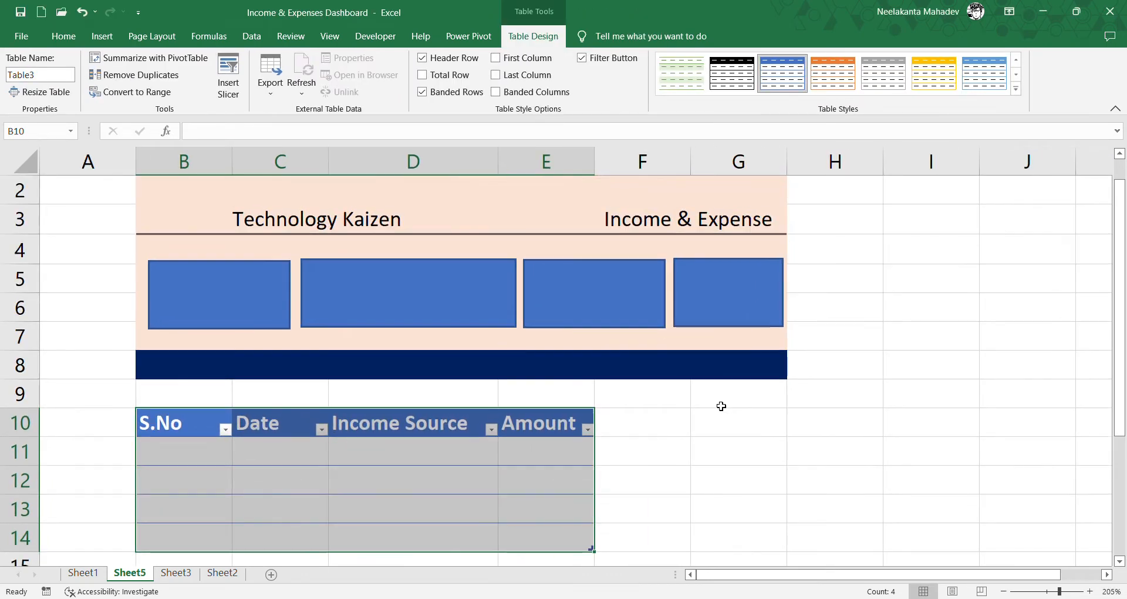
- Enter the column headers S.No, Date, Expense and Amount in G10:J10
scroll(722, 406, "down", 1)
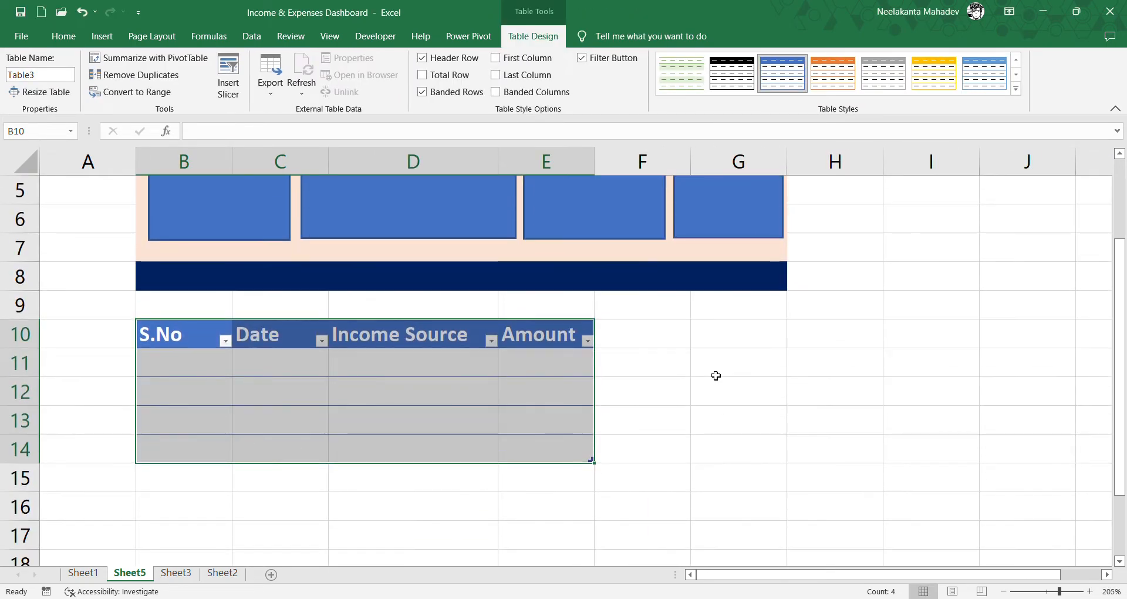
left_click(706, 342)
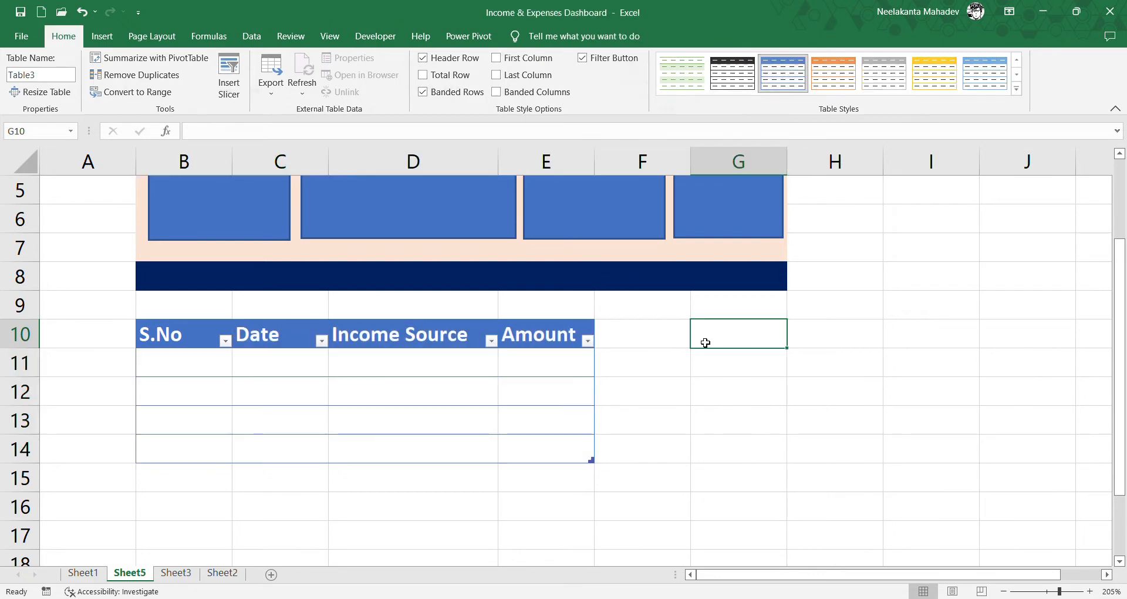
type("S.No")
key("Tab")
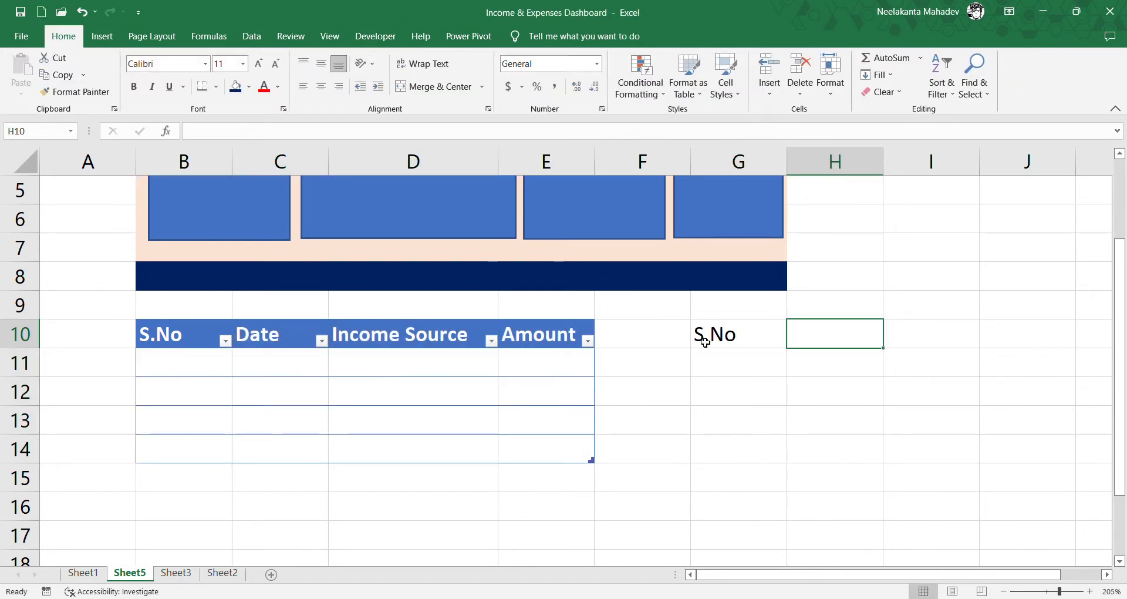
type("Date")
key("Tab")
type("Expense")
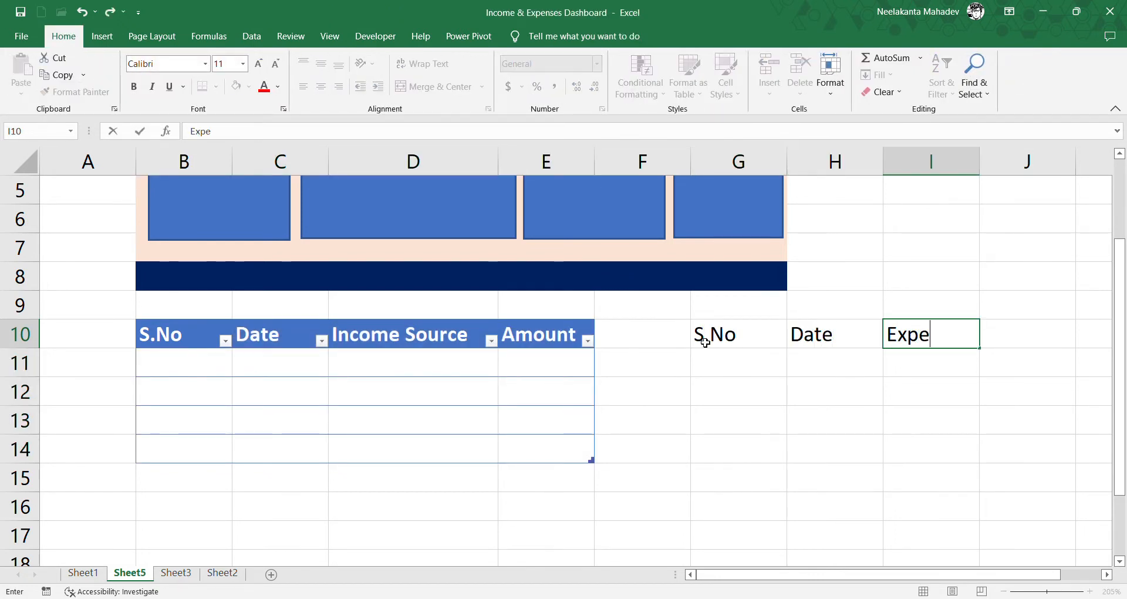
key("Tab")
type("AMou")
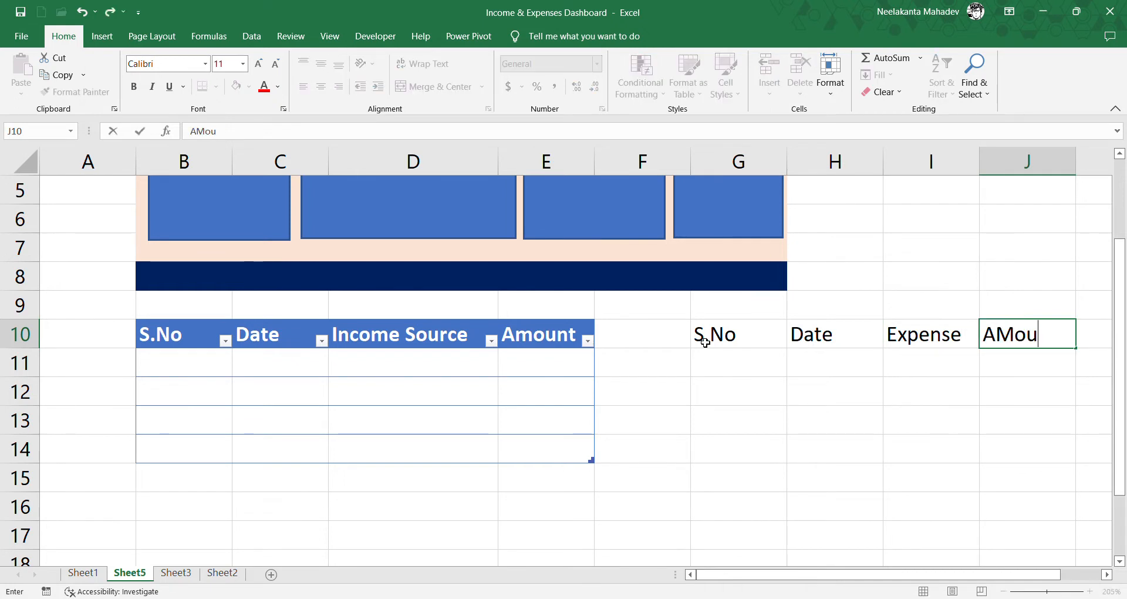
key("BackSpace")
key("BackSpace")
key("BackSpace")
type("mu")
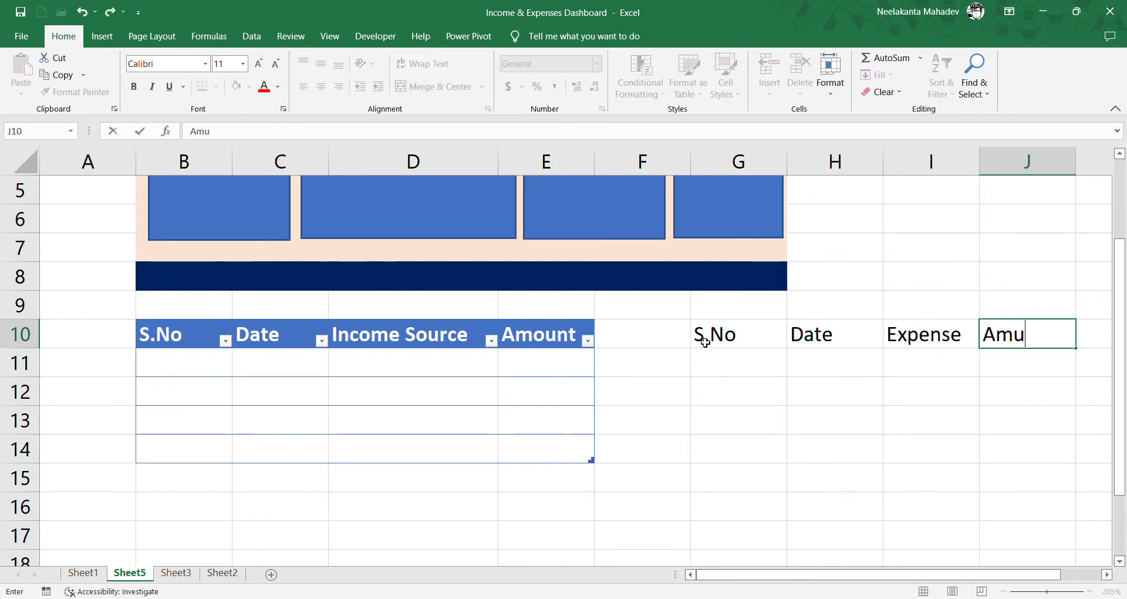
key("BackSpace")
type("ount")
key("ctrl+Return")
left_click(705, 352)
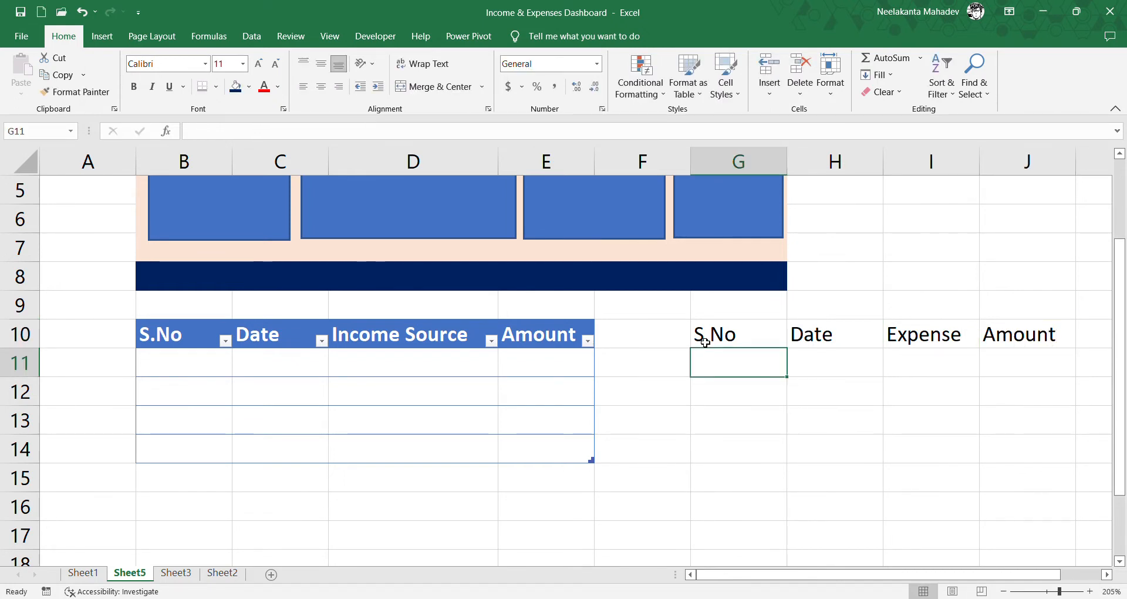
- Format the range G10:J14 as an orange-styled table, using row 10 as its headers
left_click_drag(707, 335, 1021, 460)
left_click(693, 97)
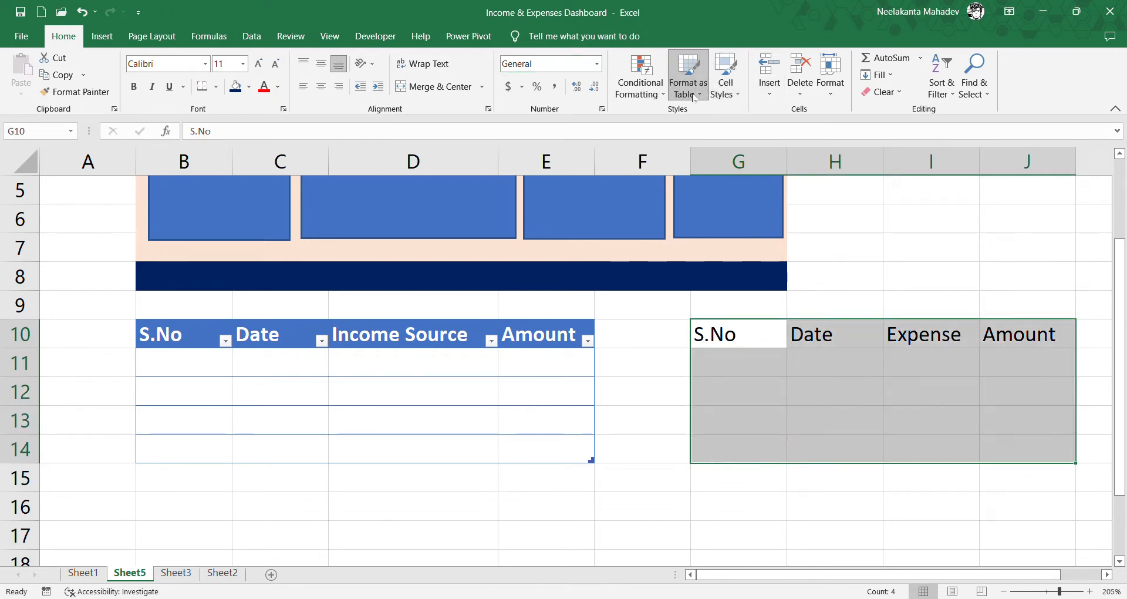
left_click(782, 167)
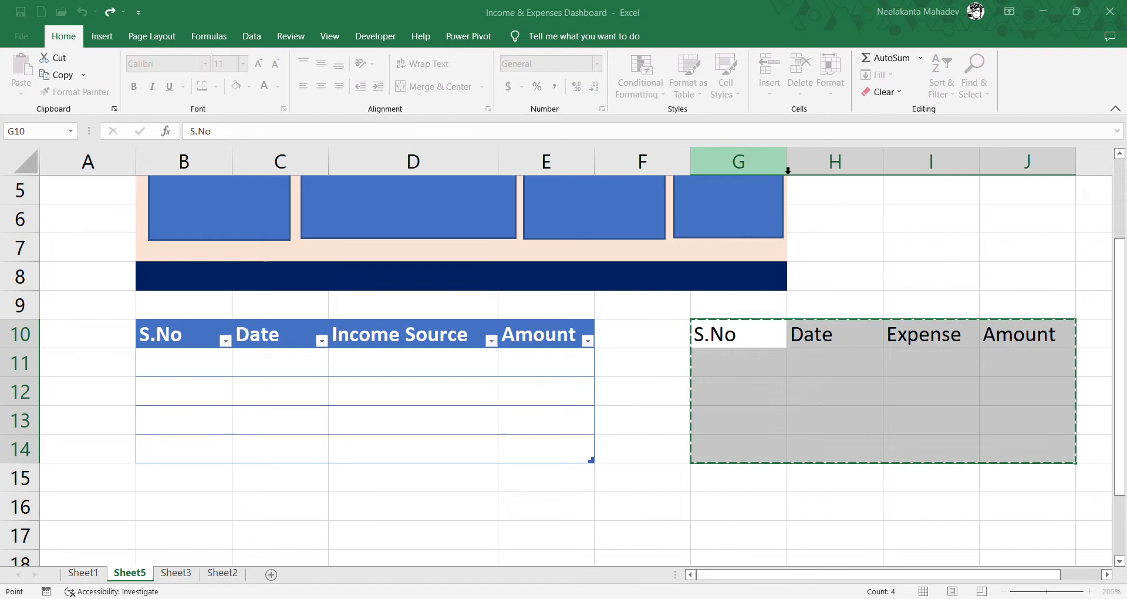
left_click(843, 280)
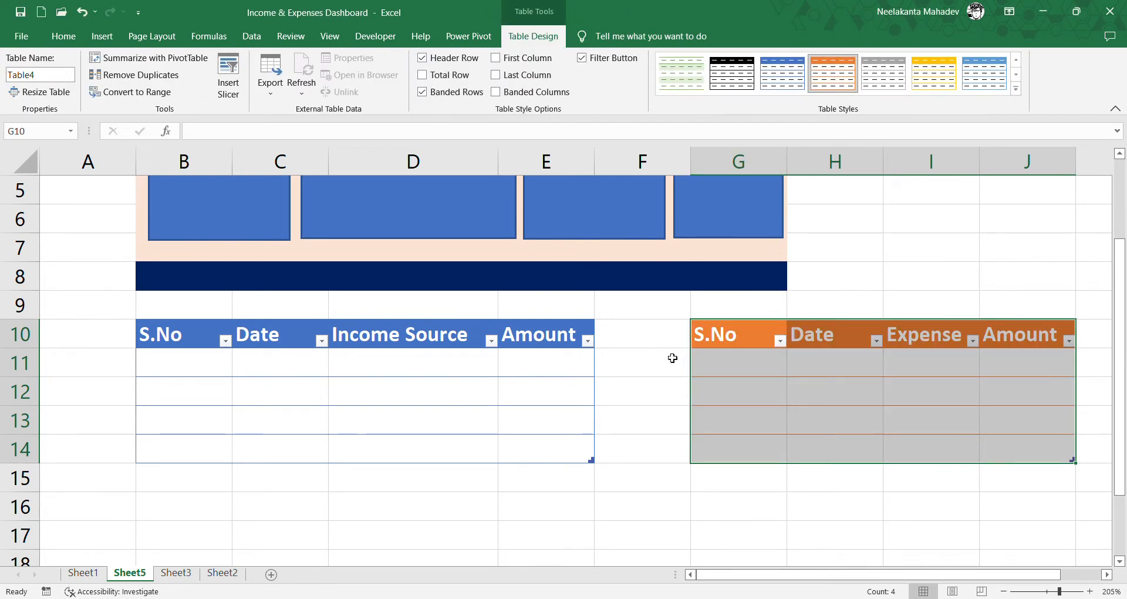
- Enter serial number 1 and the date 12/8/2022 in the income table's first row, formatting the date as 8-Dec-22
left_click(211, 370)
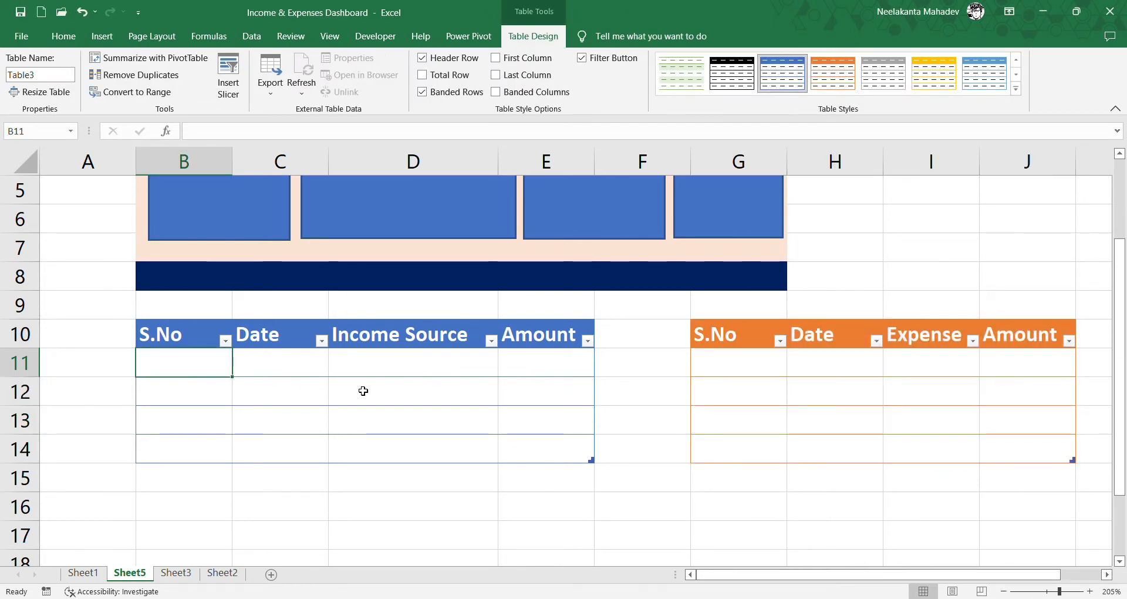
scroll(363, 390, "up", 1)
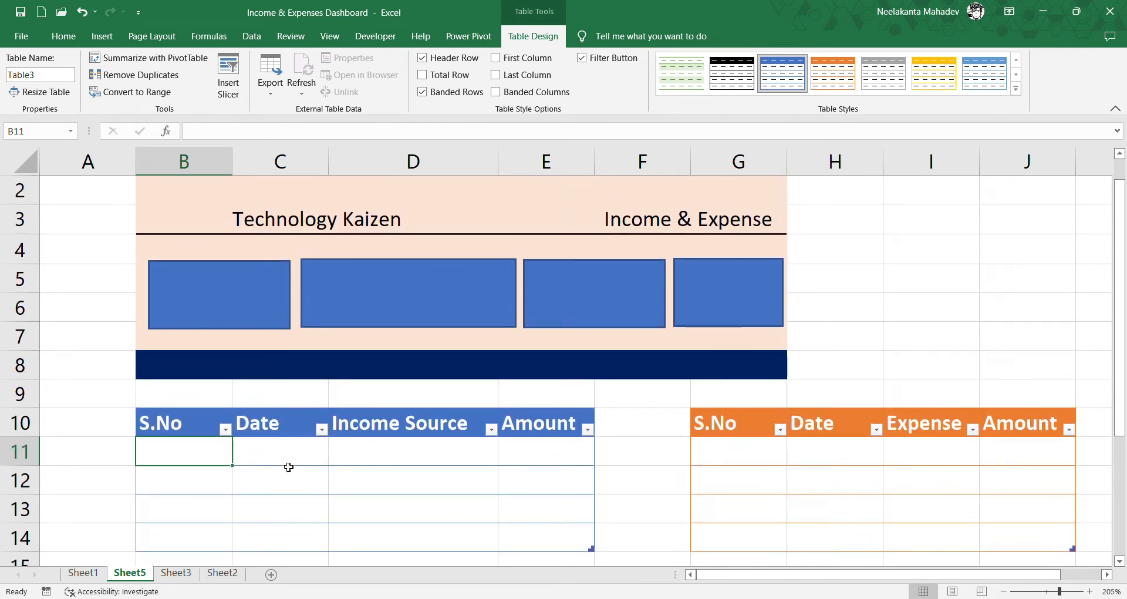
type("1")
key("Tab")
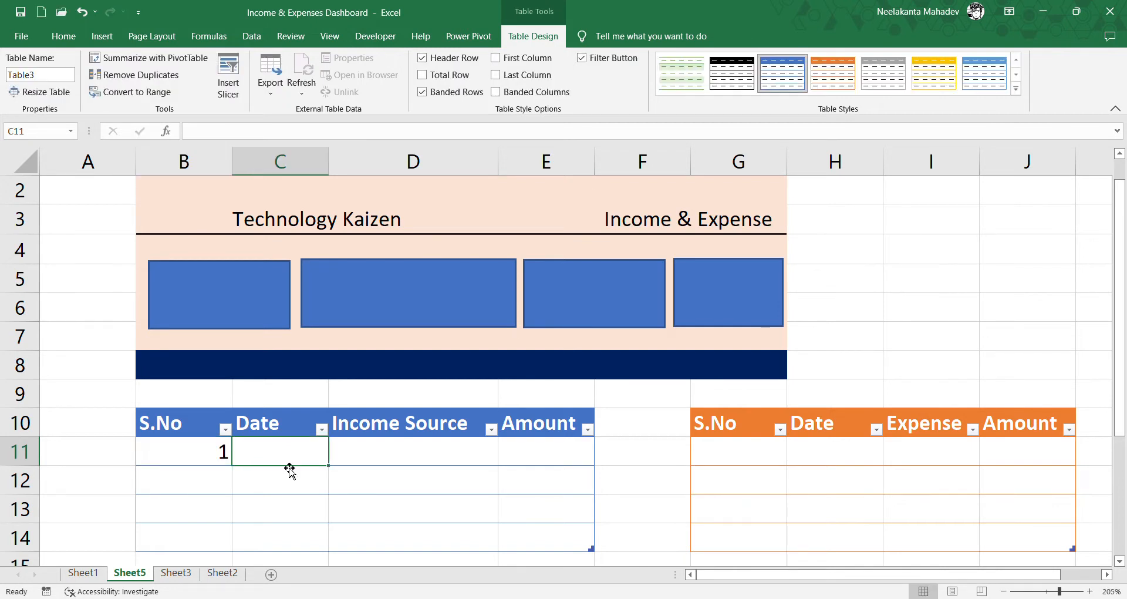
type("12/8/2022")
key("Return")
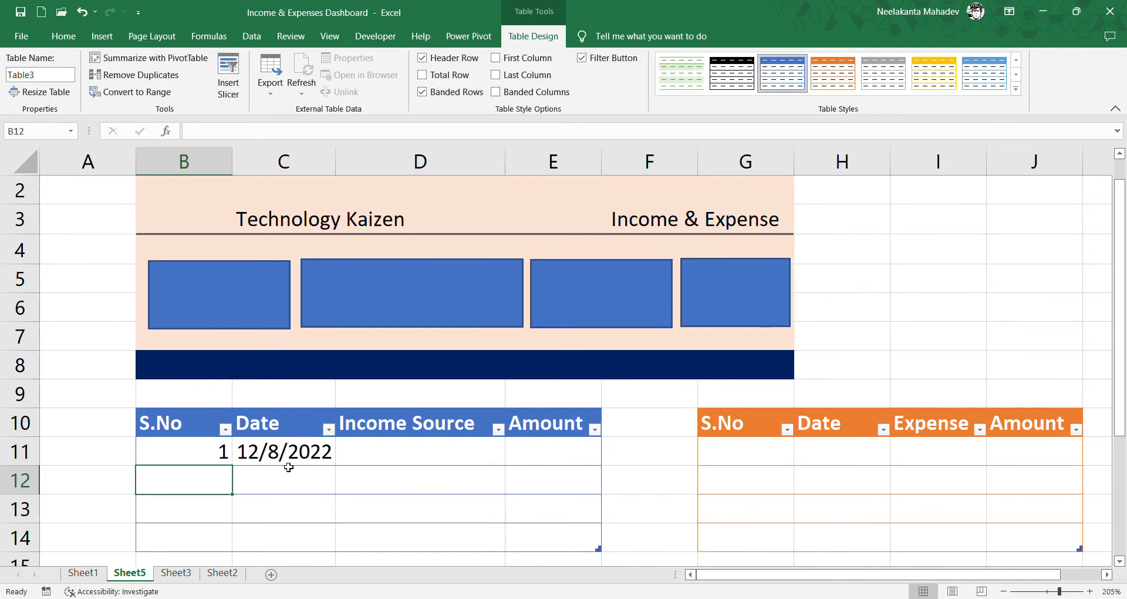
left_click(331, 463)
key("ctrl+shift+3")
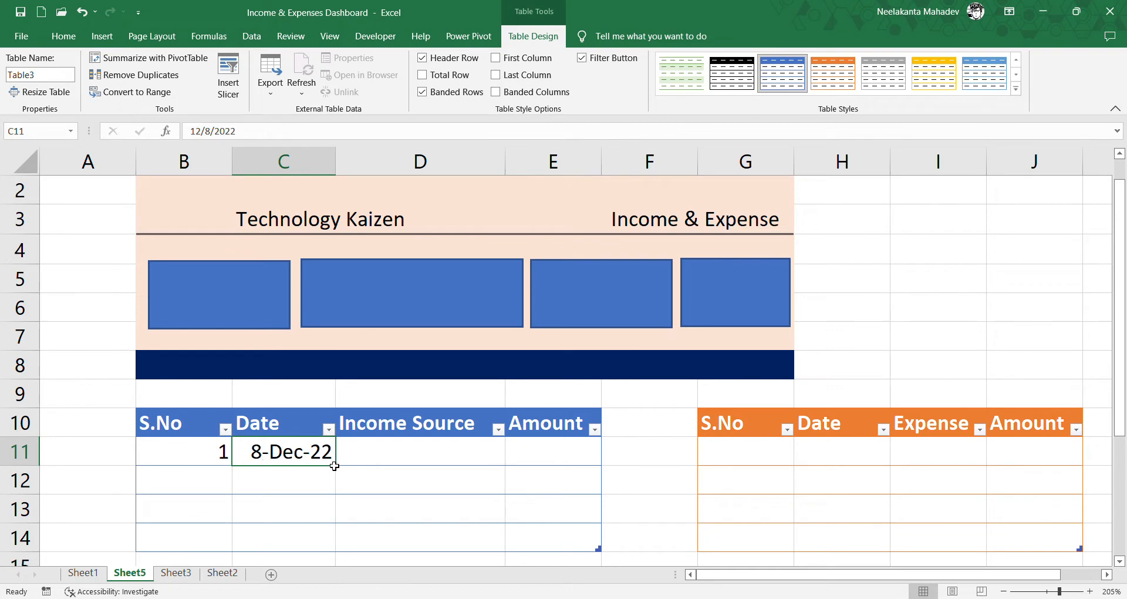
- Complete the first income record with Salary as the source and 25000 as the amount
left_click(401, 458)
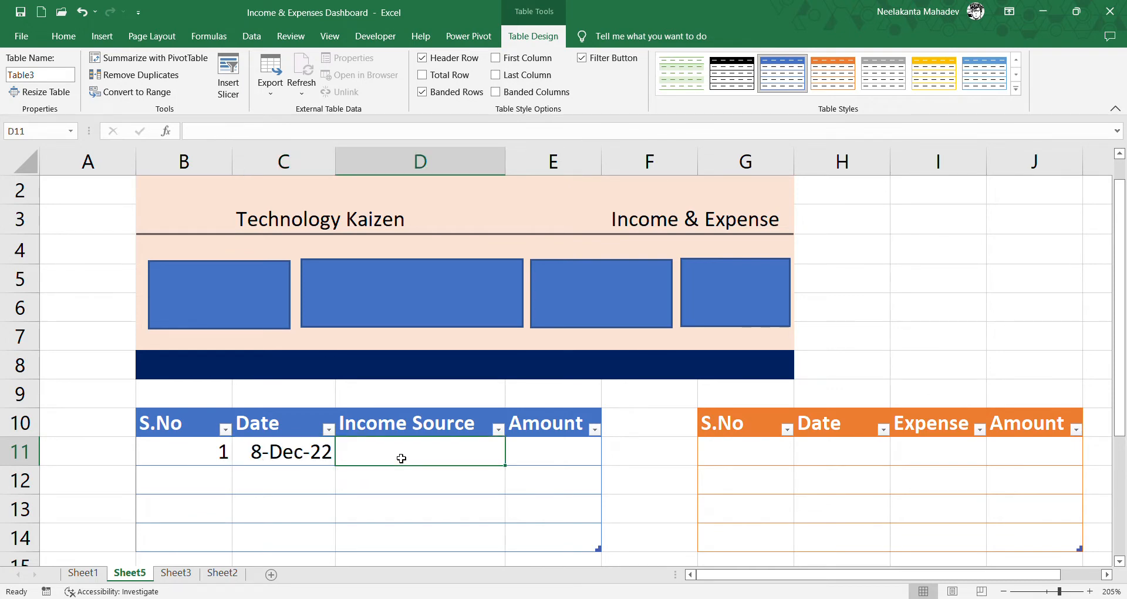
type("Salary")
key("Tab")
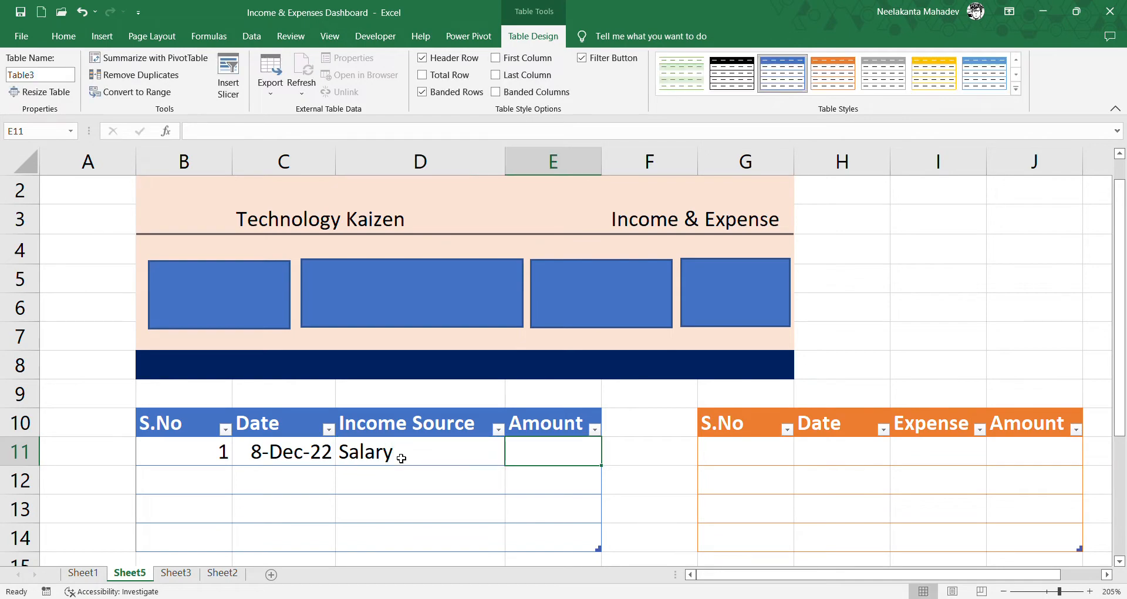
type("25000")
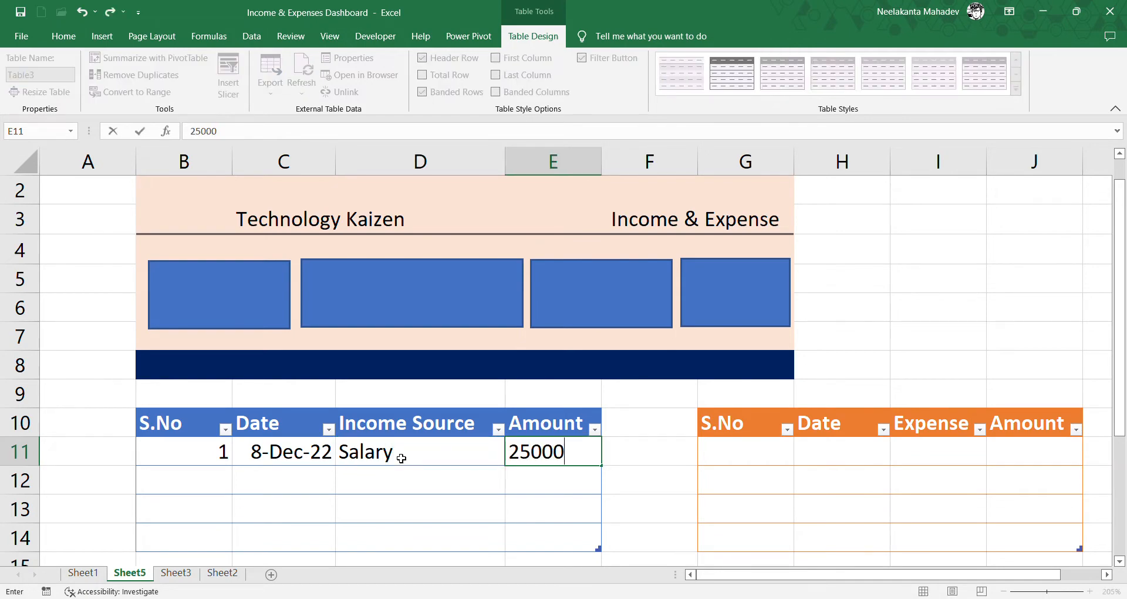
key("Return")
key("Tab")
key("Tab")
key("Return")
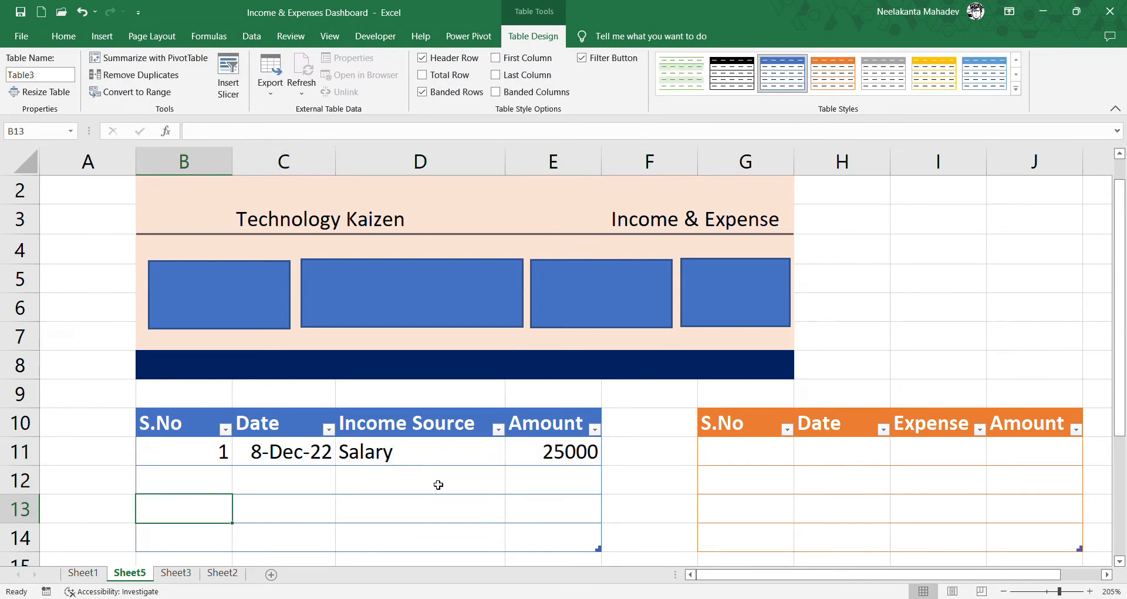
- Enter serial number 1 and the date 12/8/2022 in the expense table's first row, formatting the date as 8-Dec-22
left_click(780, 463)
type("1")
key("Tab")
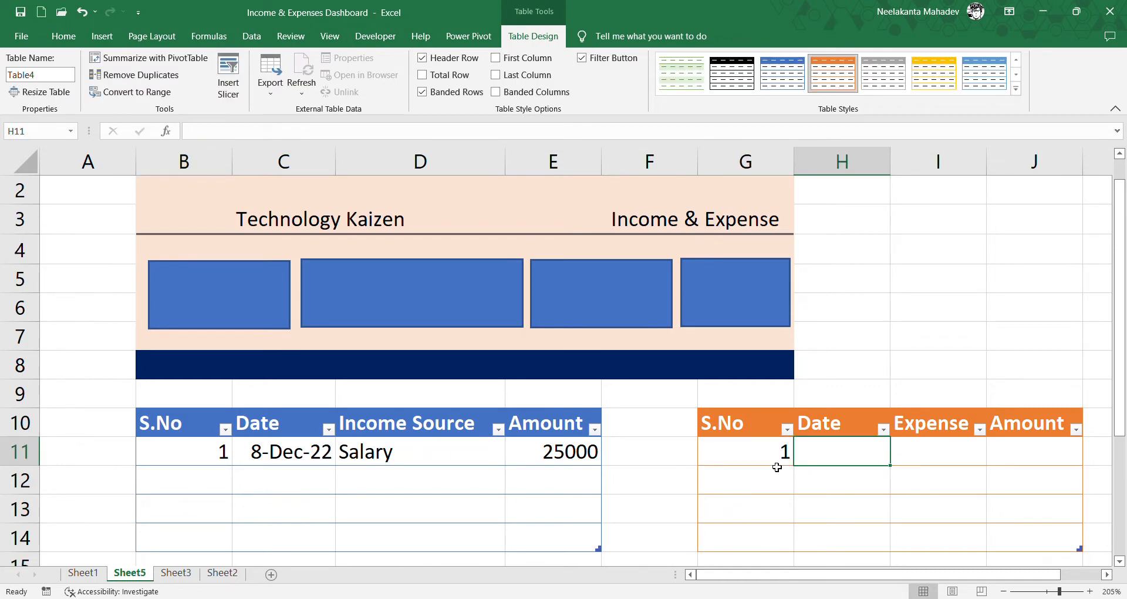
type("12/8/2022")
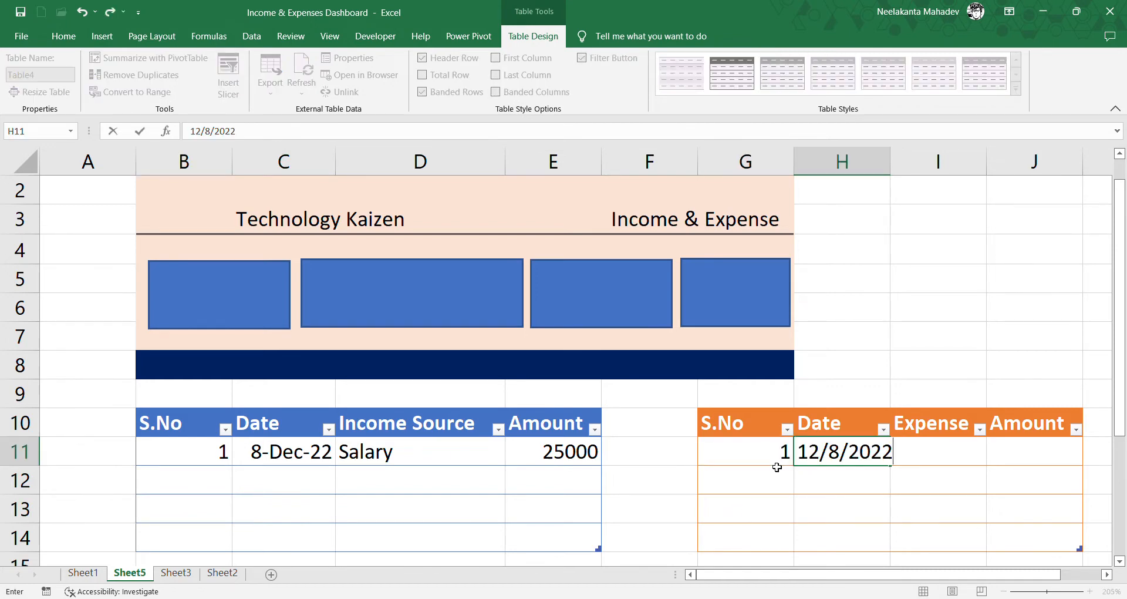
left_click(861, 502)
left_click(854, 461)
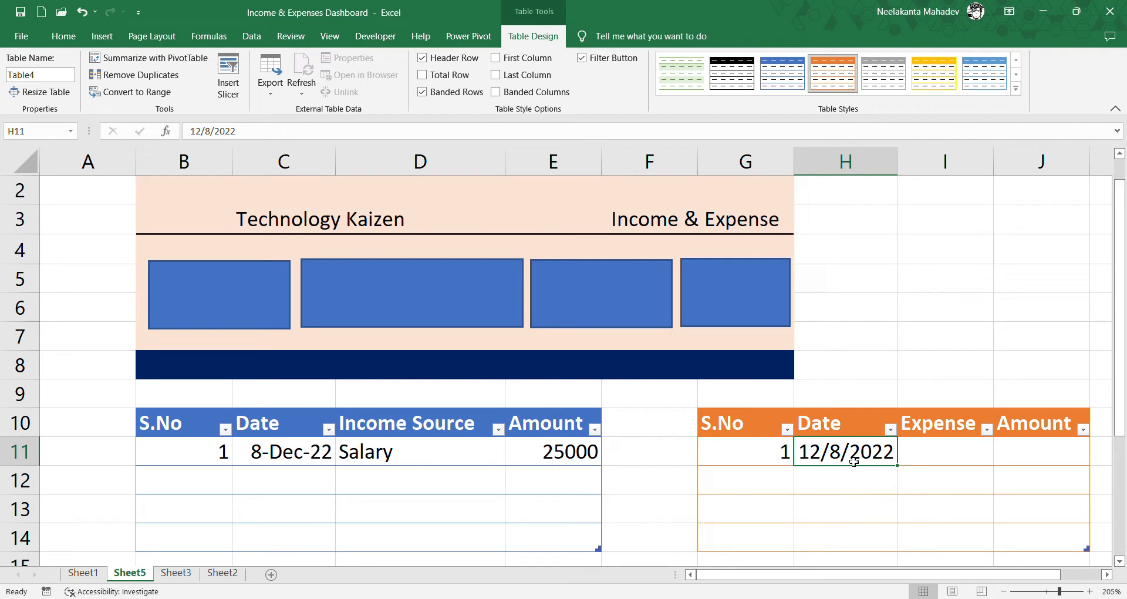
key("ctrl+shift+3")
- Complete the first expense record with Rent as the expense and 10000 as the amount
left_click(954, 455)
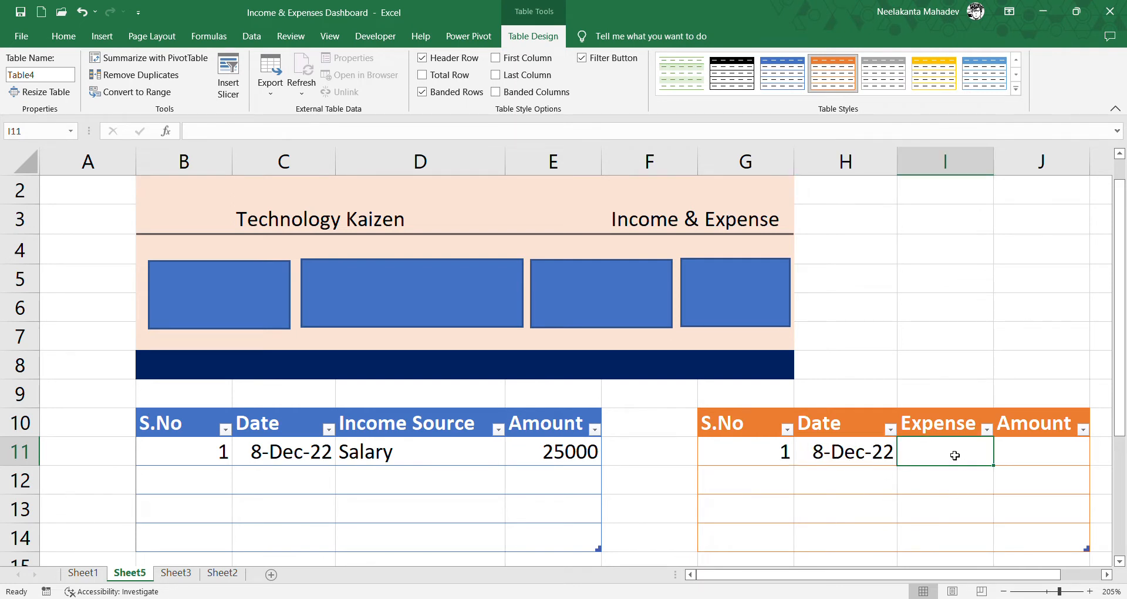
type("REnt")
key("Tab")
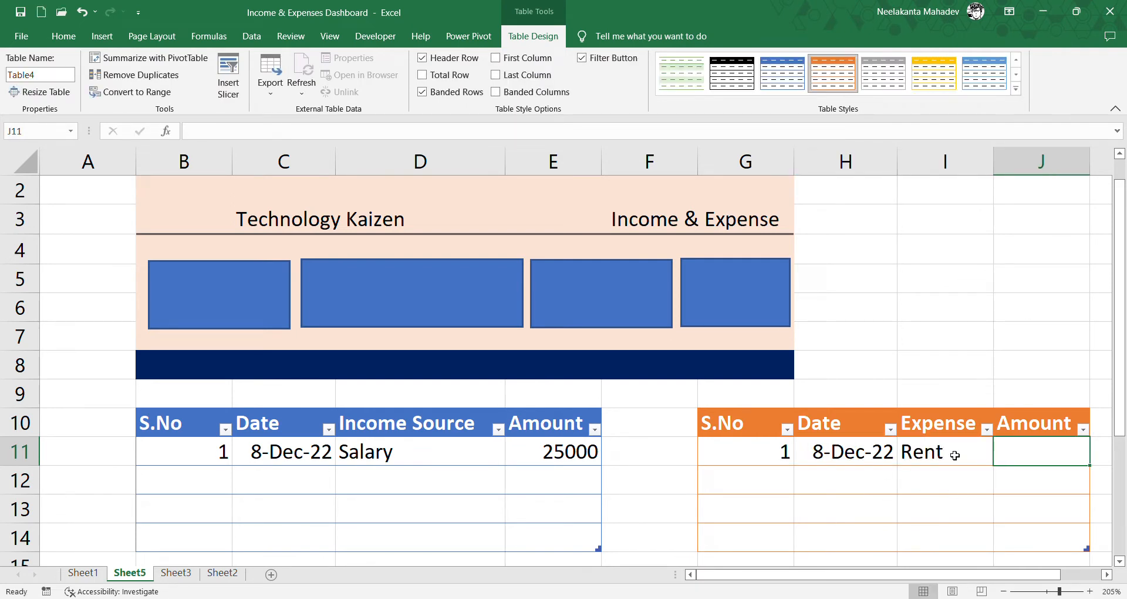
type("10000")
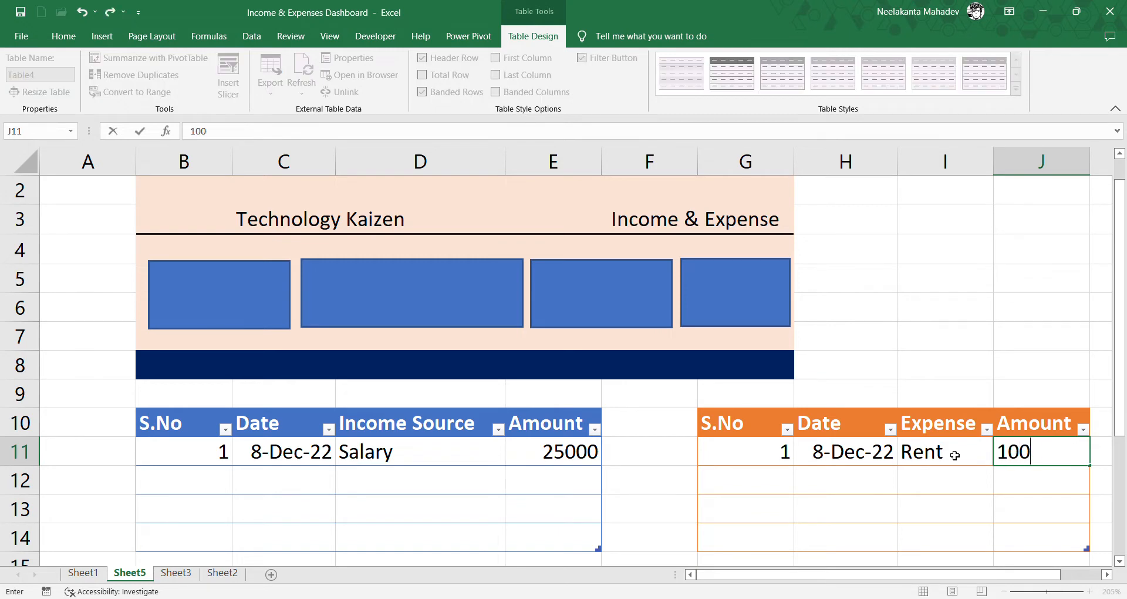
key("Return")
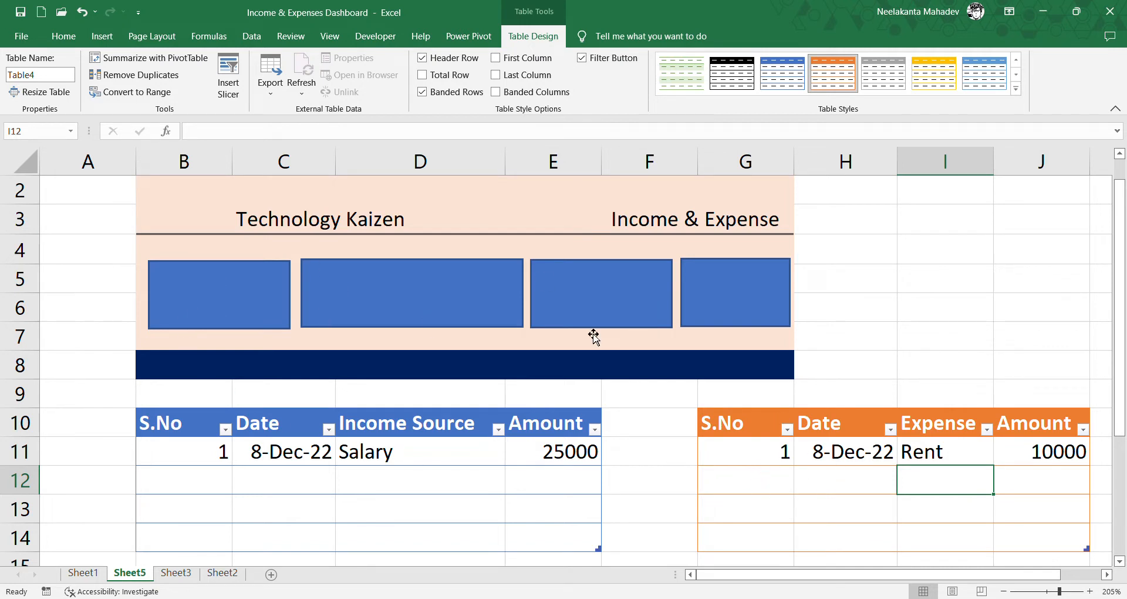
- Add a new worksheet and enter the headers Income, Expenses, Profit and Loss in A1:D1
left_click(270, 575)
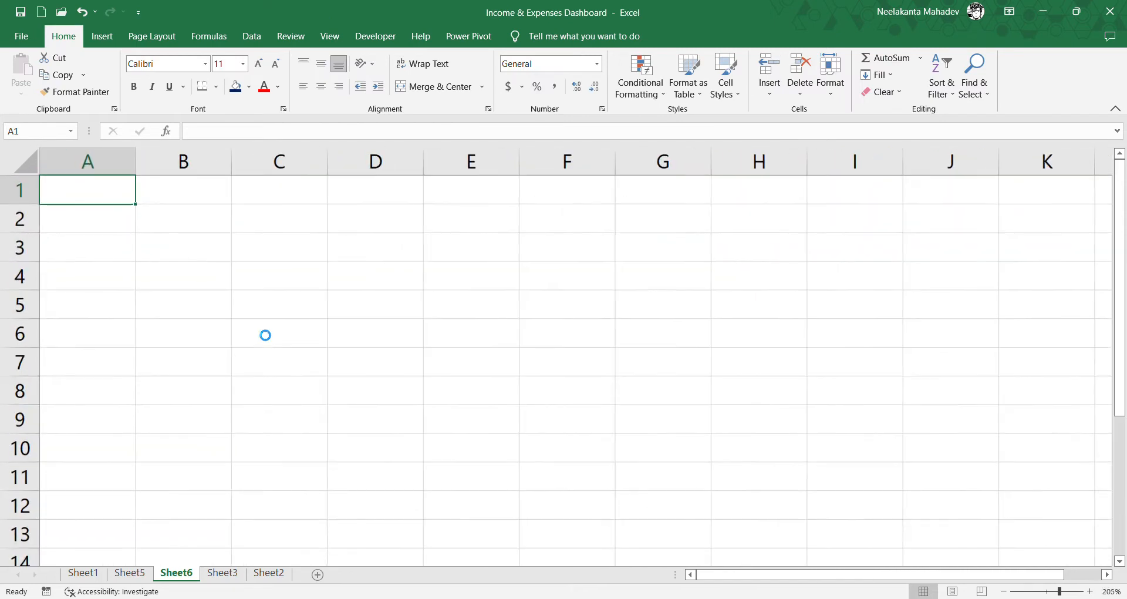
scroll(265, 334, "up", 7, "ctrl")
type("ncome")
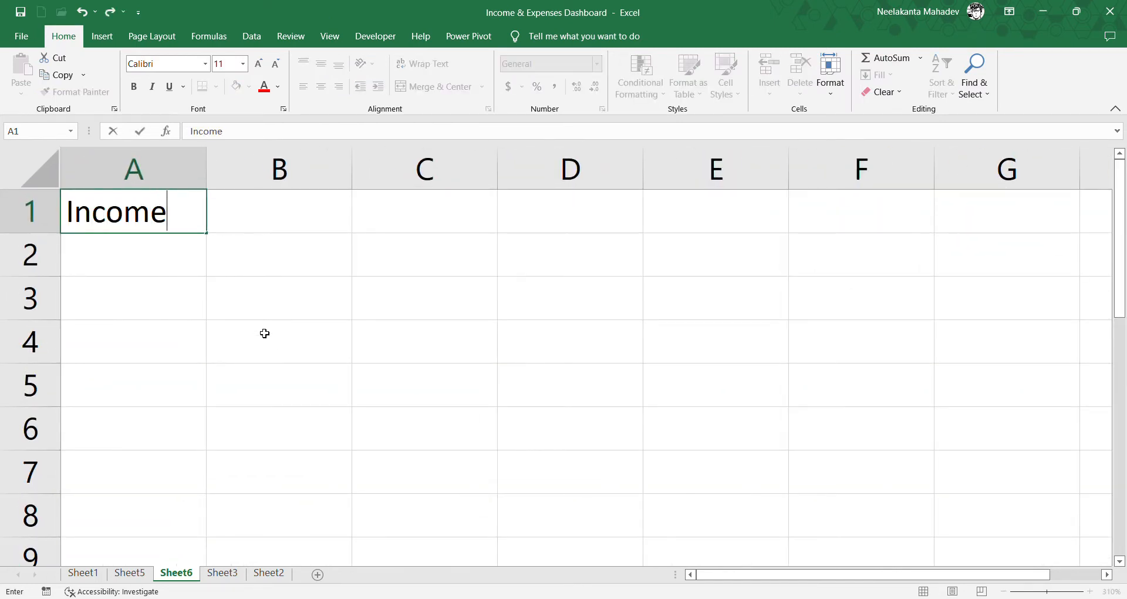
key("Tab")
type("E")
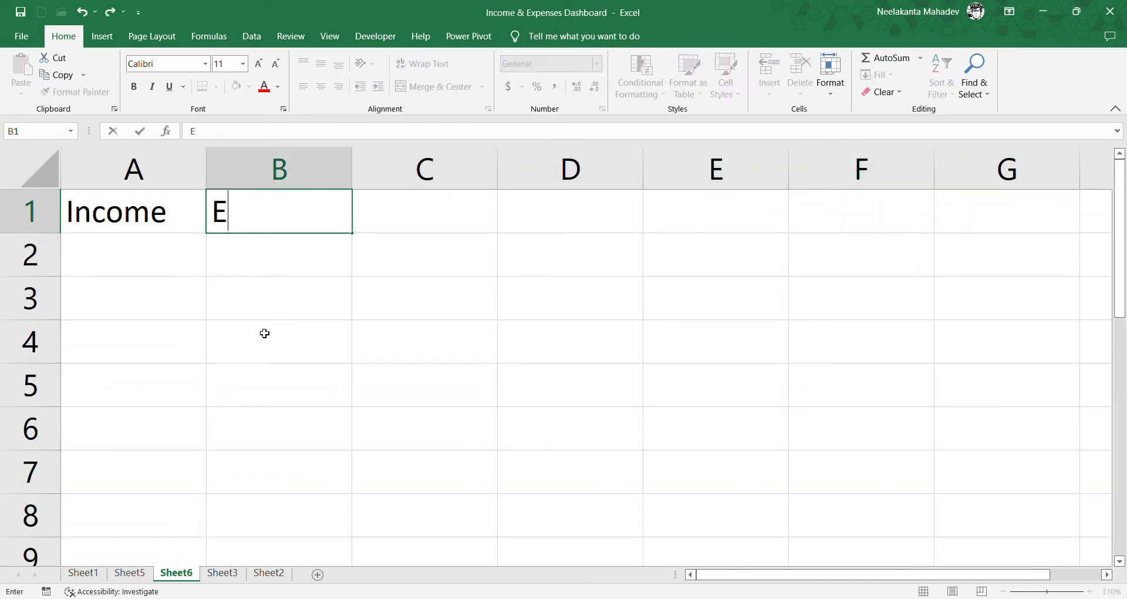
type("xpenses")
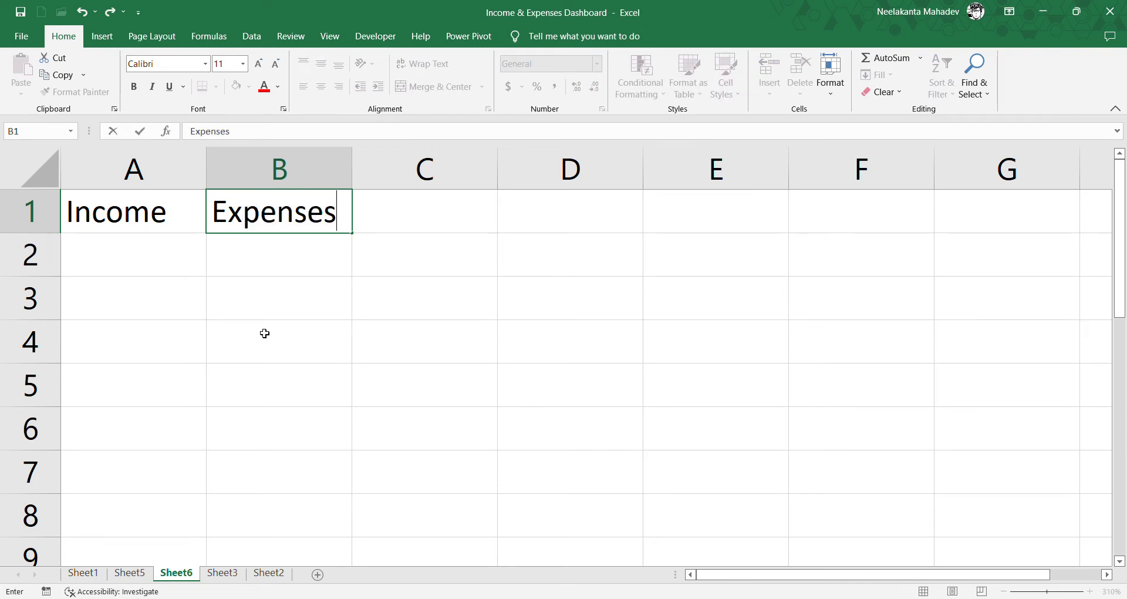
key("Tab")
type("Profit")
key("Tab")
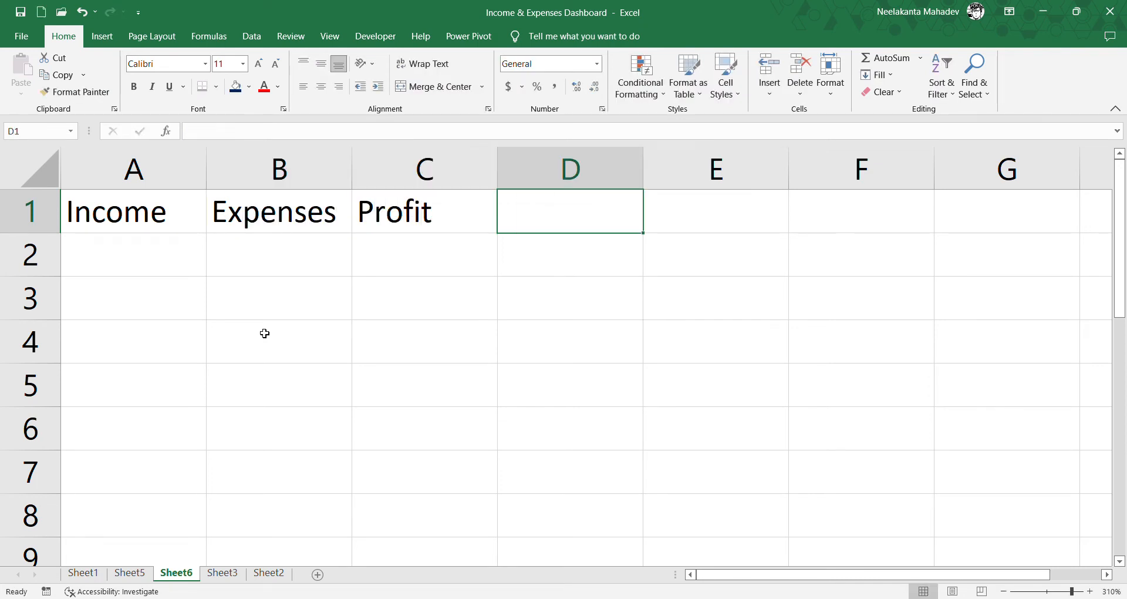
type("Loss")
key("Return")
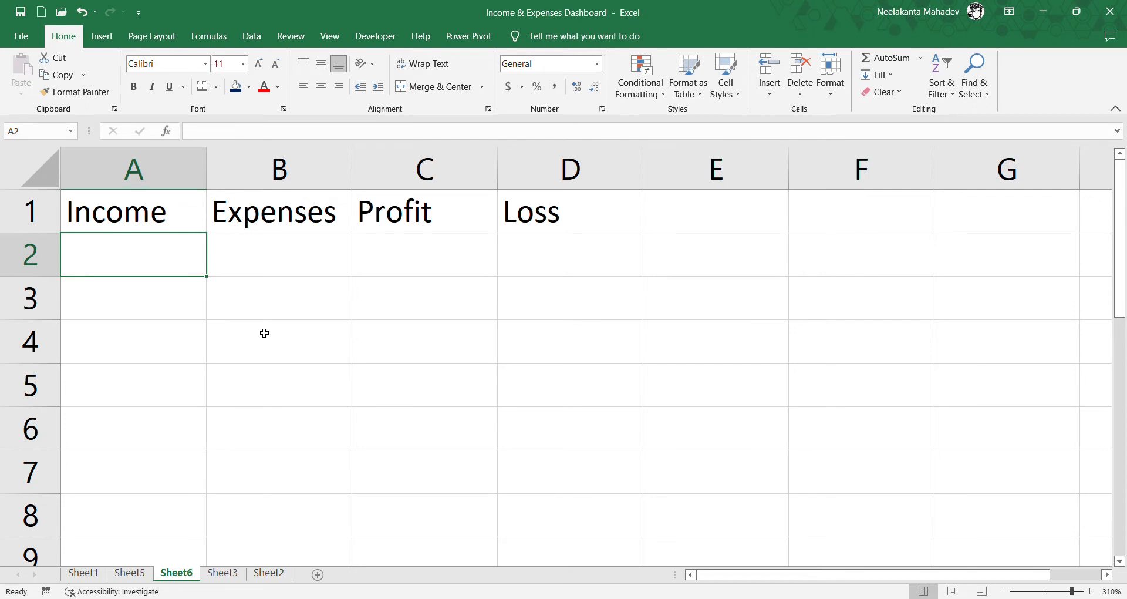
- Total the income table's Amount column from Sheet5 in cell A2 with =SUM(Table3[Amount])
type("=sum")
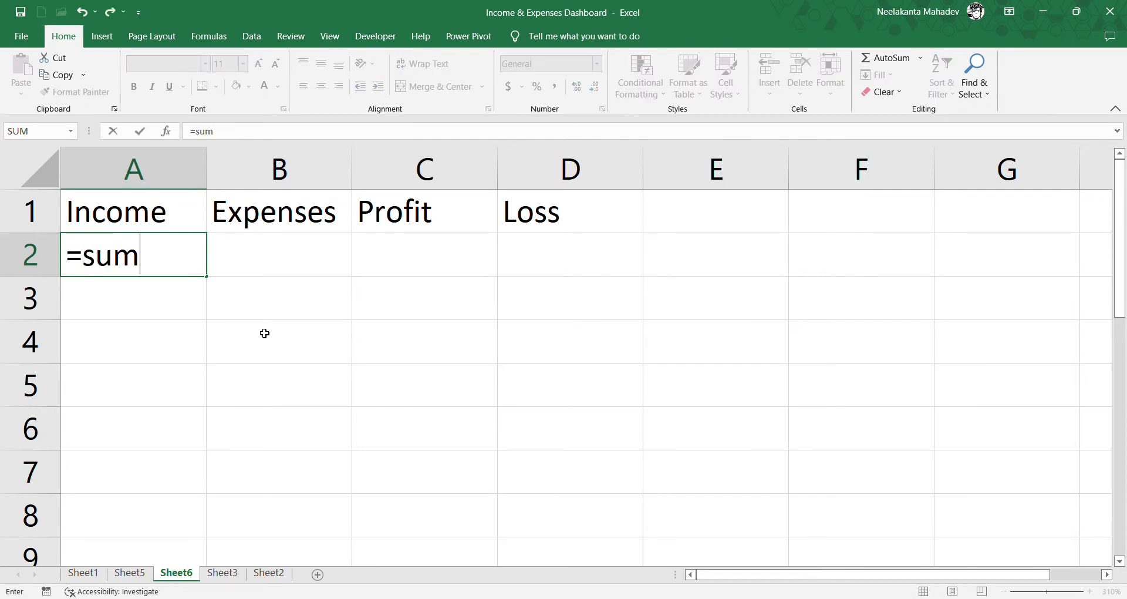
type("(")
left_click(146, 578)
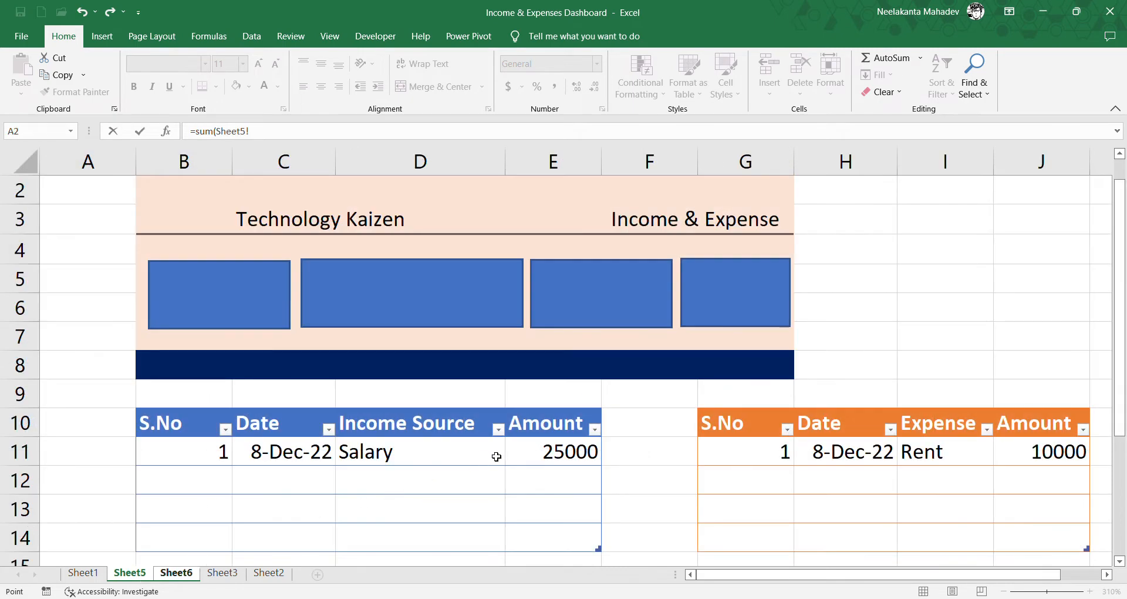
left_click_drag(520, 455, 508, 538)
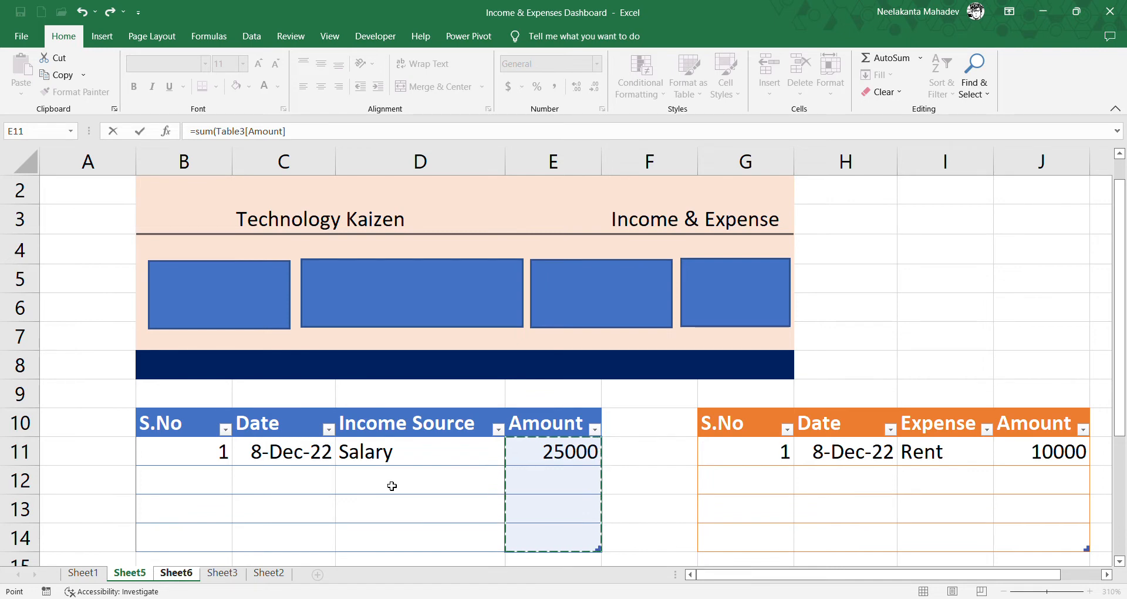
type(")")
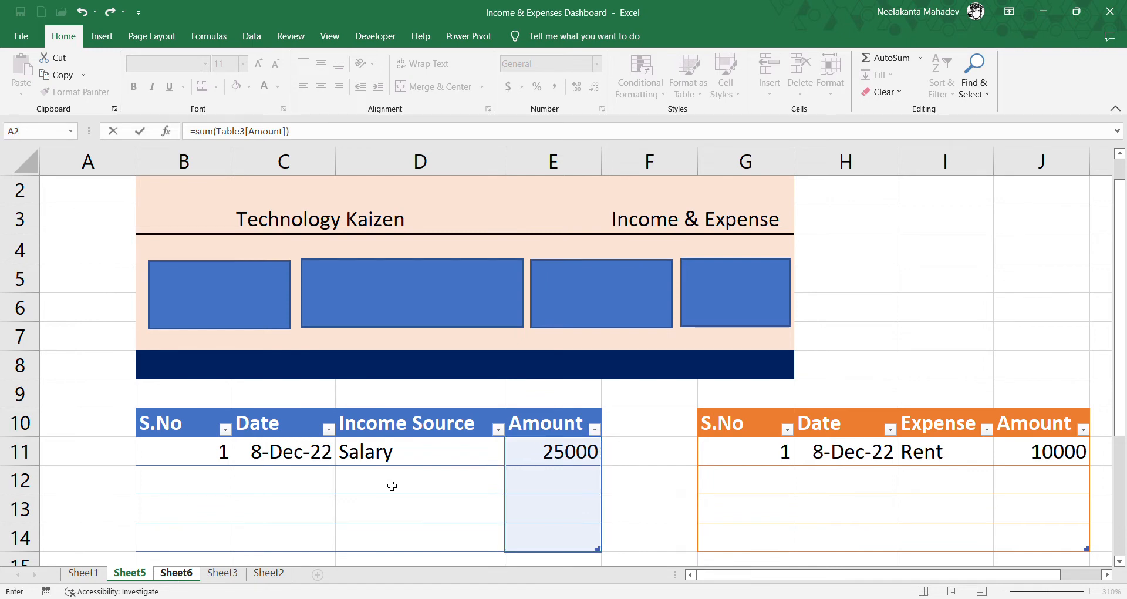
key("Return")
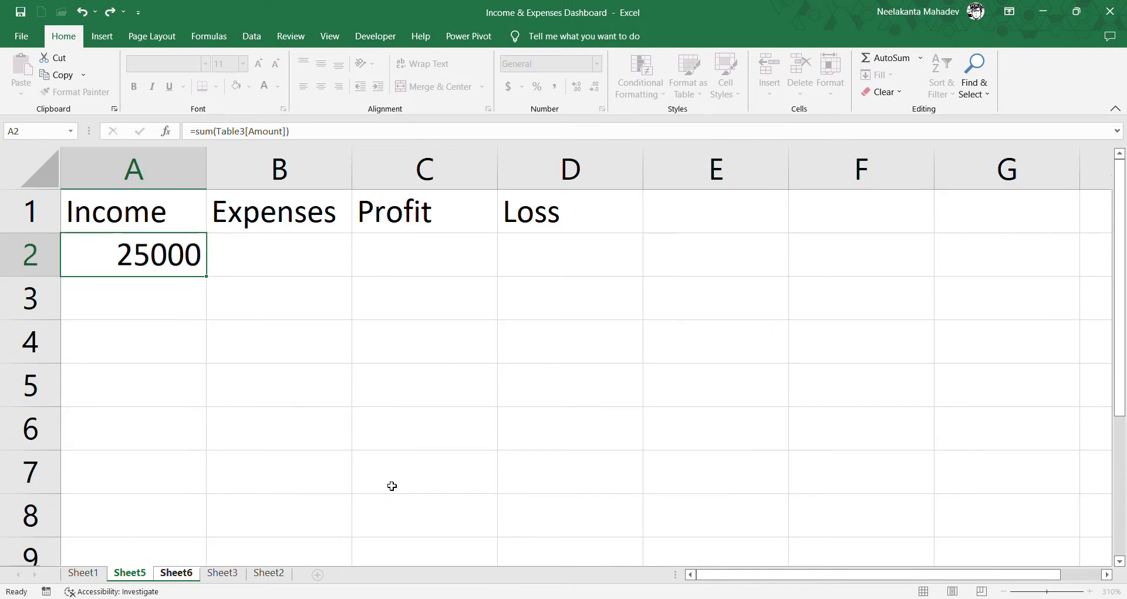
- Total the expense table's Amount column from Sheet5 in cell B2 with =SUM(Table4[Amount])
left_click(302, 264)
type("=")
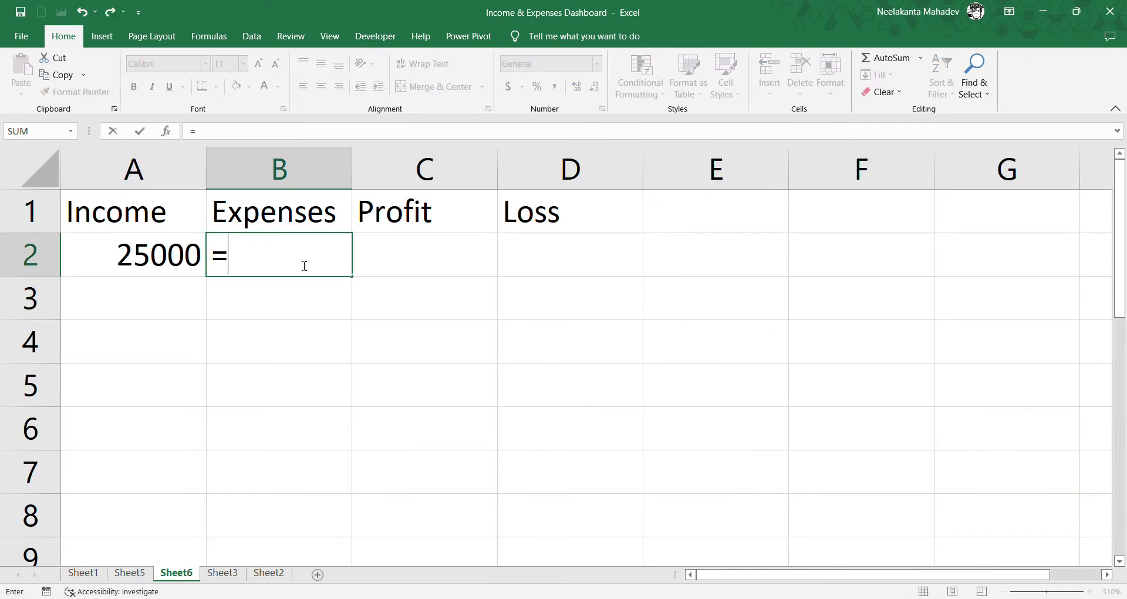
type("sum(")
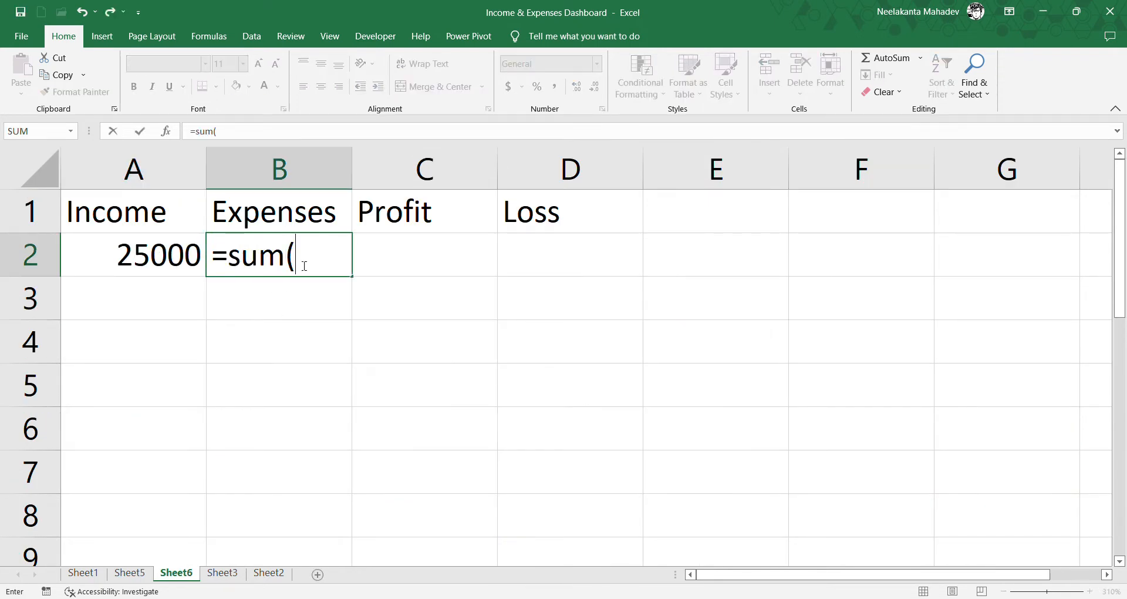
left_click(129, 572)
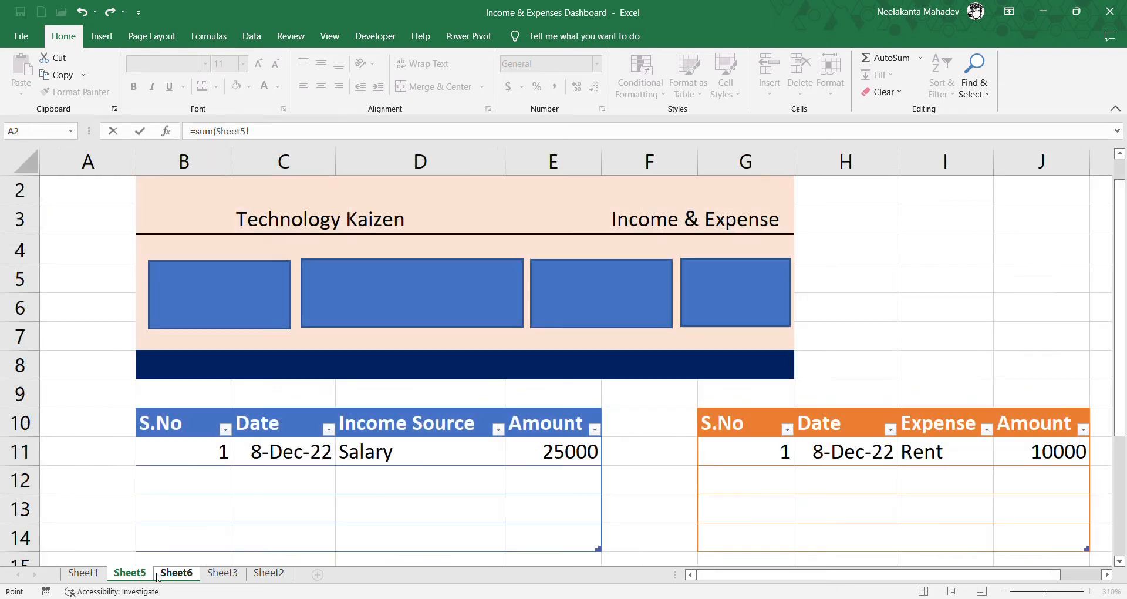
left_click_drag(1029, 462, 1038, 547)
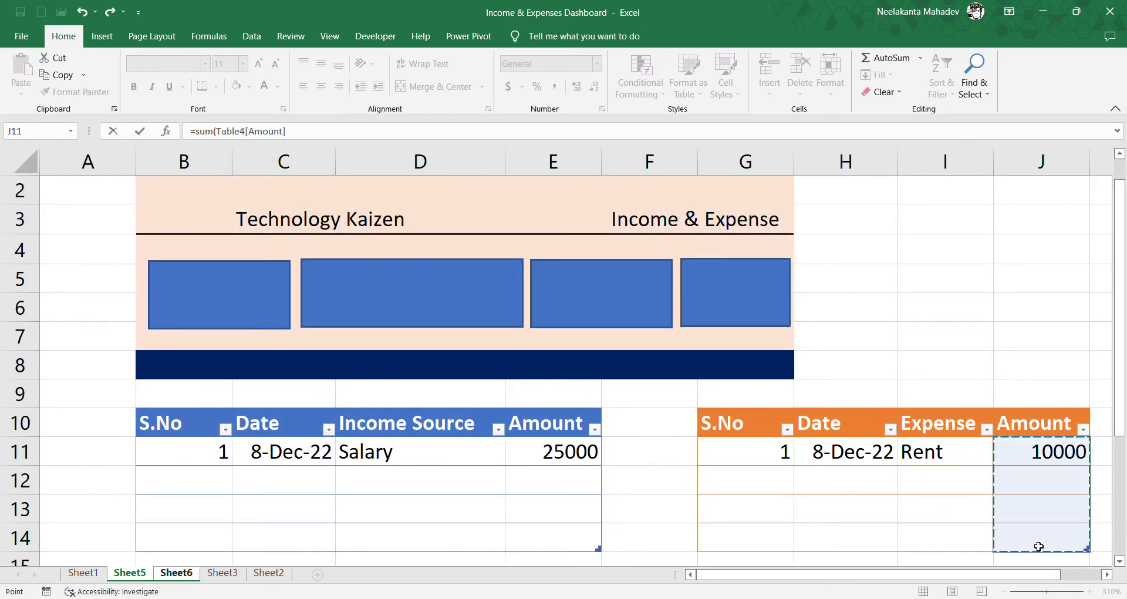
key("Return")
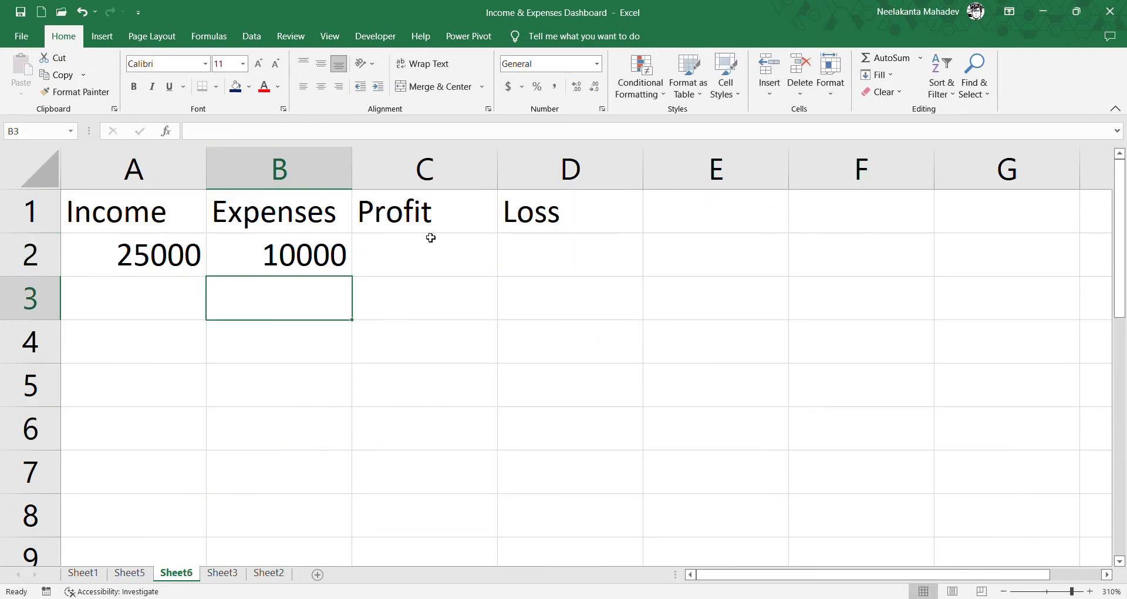
- Calculate the profit in cell C2 with the formula =IF(A2>B2,A2-B2,0)
left_click(428, 246)
type("=if")
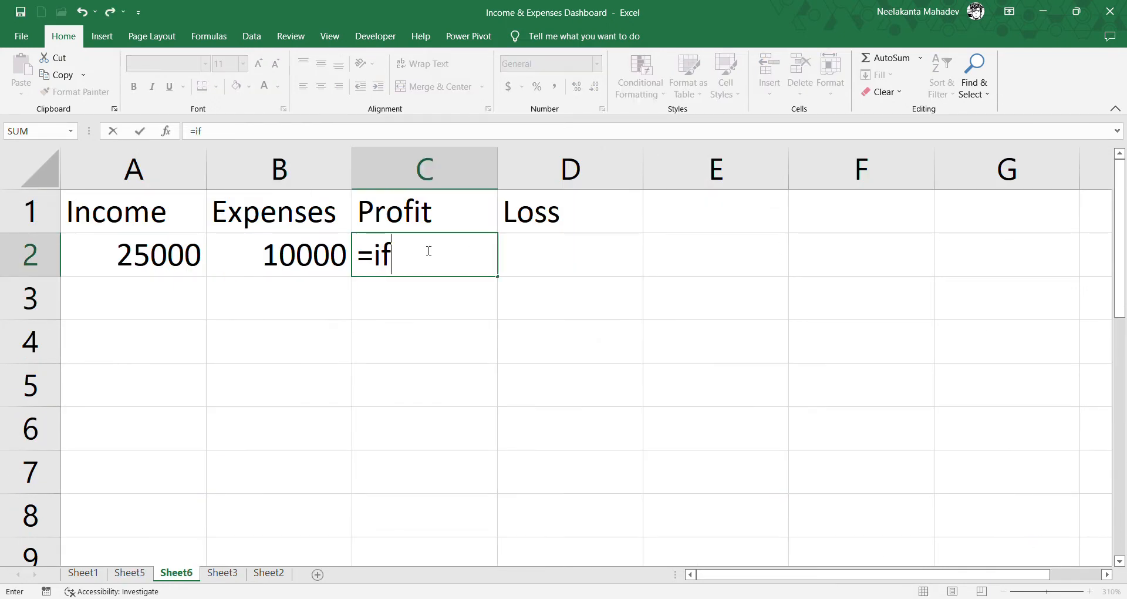
type("(")
left_click(196, 258)
type(">")
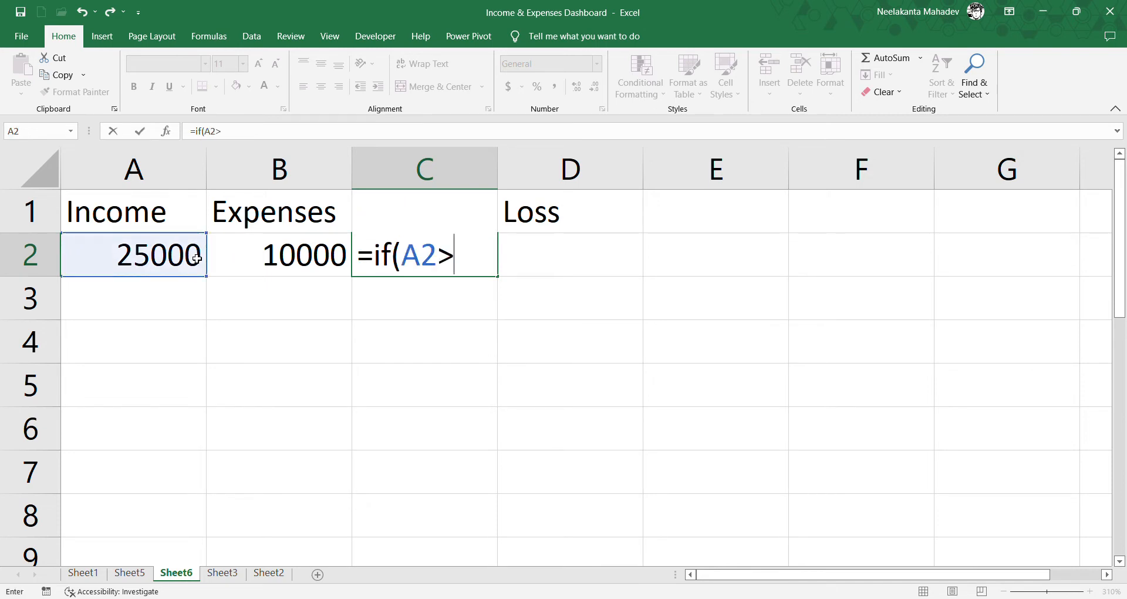
left_click(282, 266)
type(",")
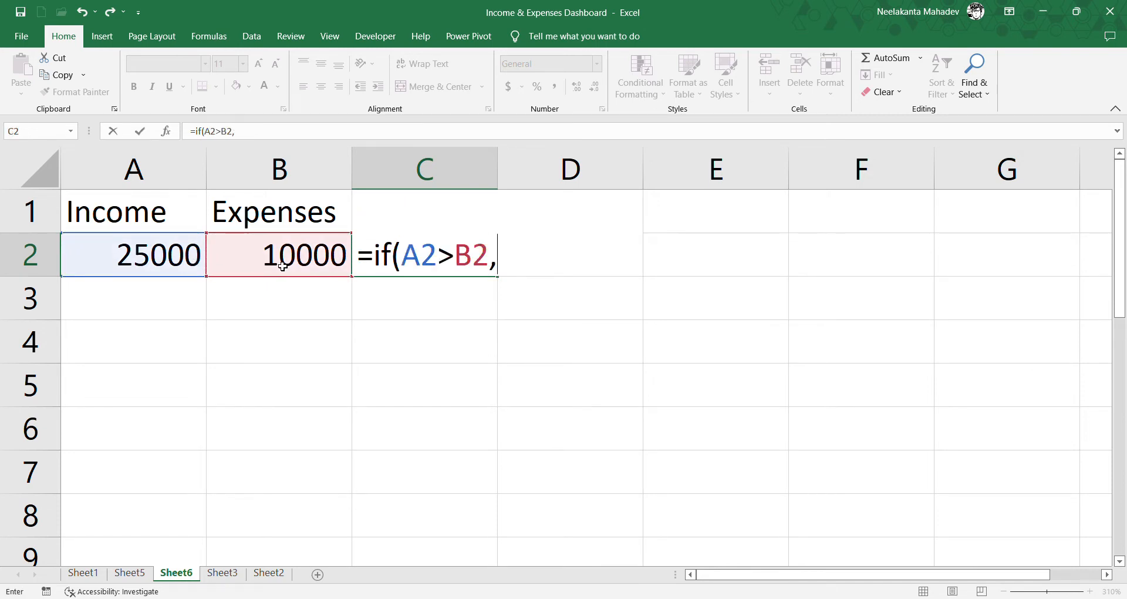
left_click(164, 271)
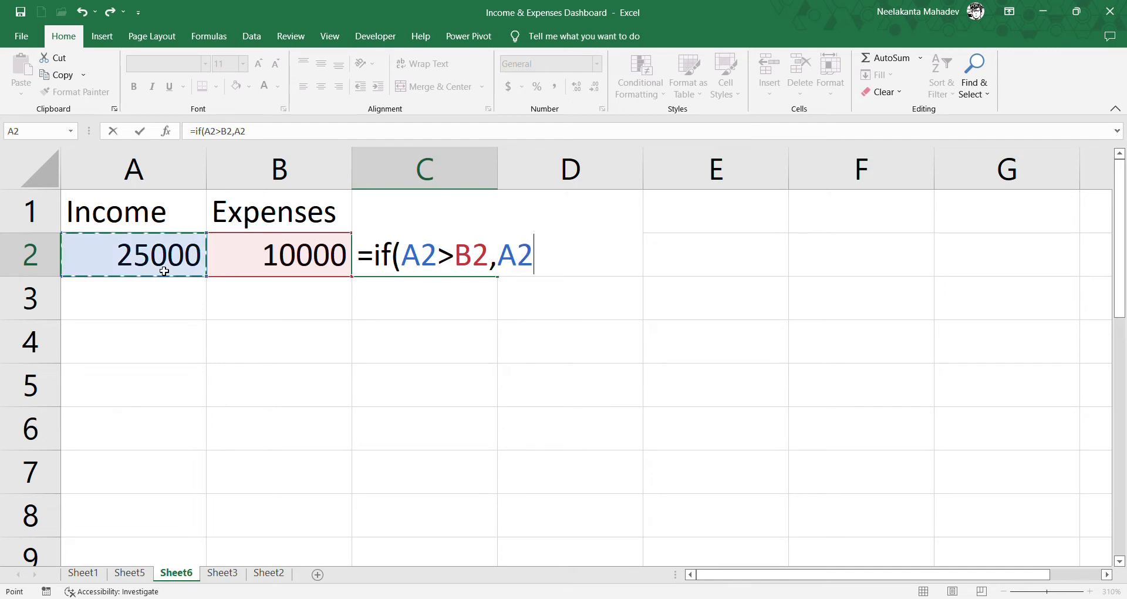
type("-")
left_click(265, 268)
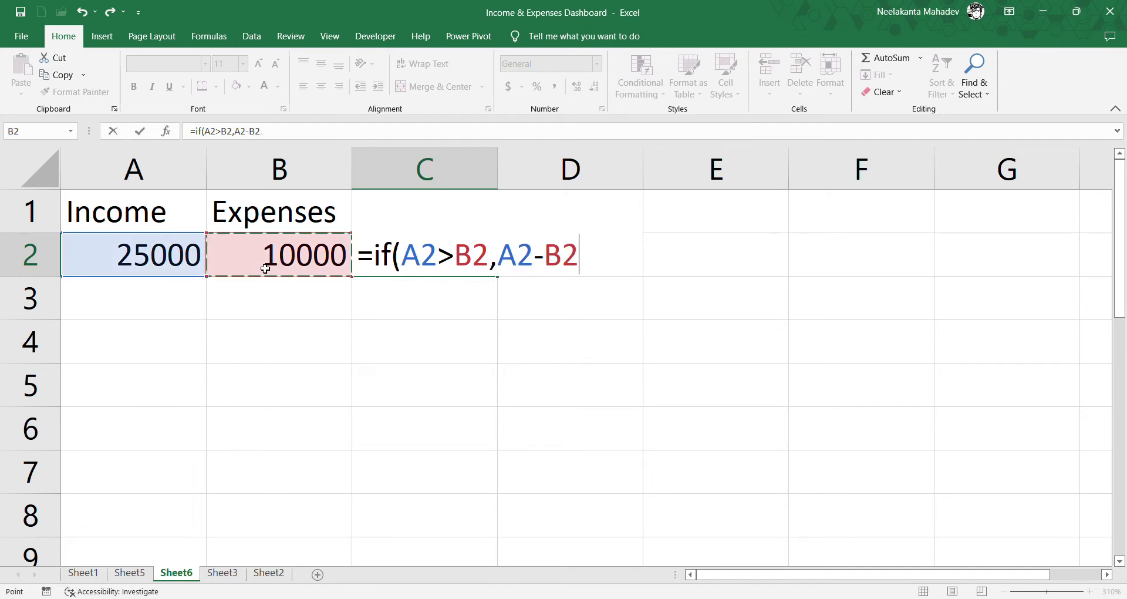
type(",")
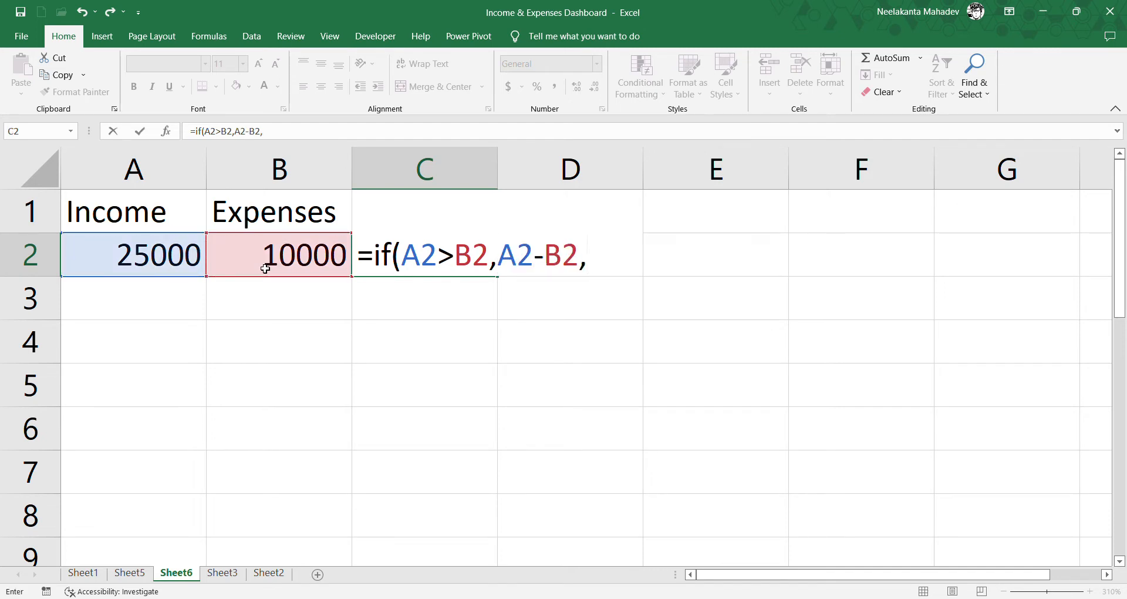
type("0)")
key("Return")
- Calculate the loss in cell D2 with the formula =IF(A2<B2,A2-B2,0)
left_click(532, 250)
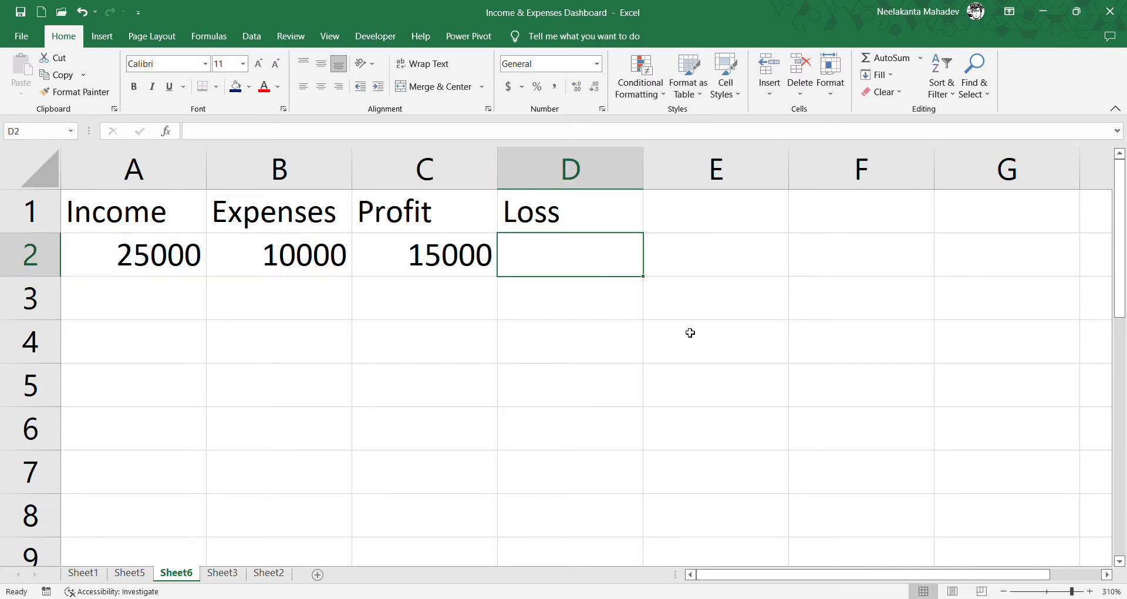
type("=")
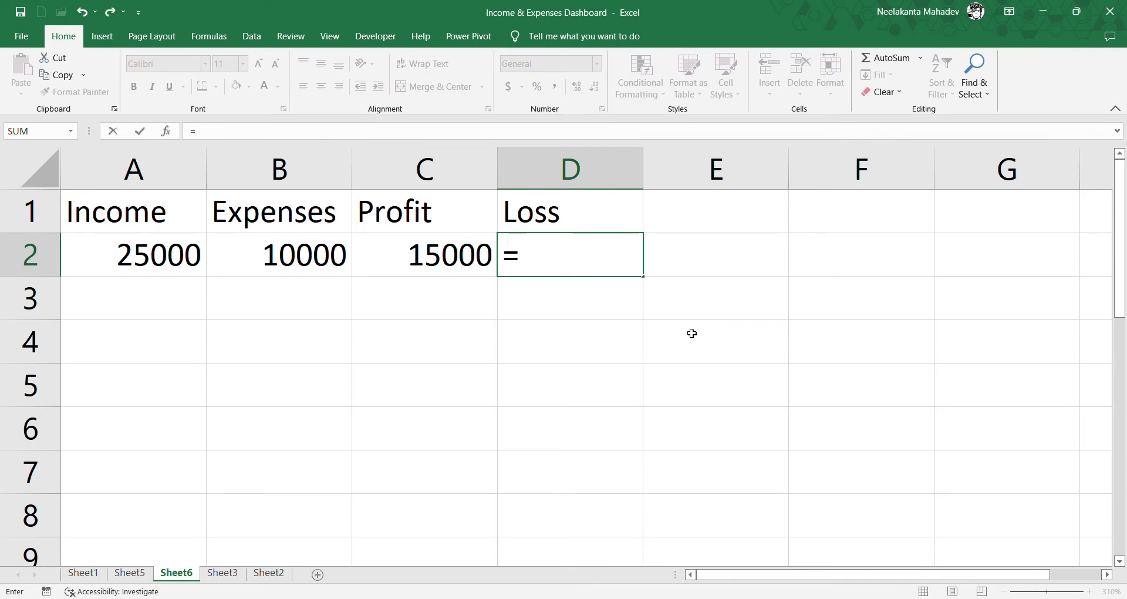
type("if(")
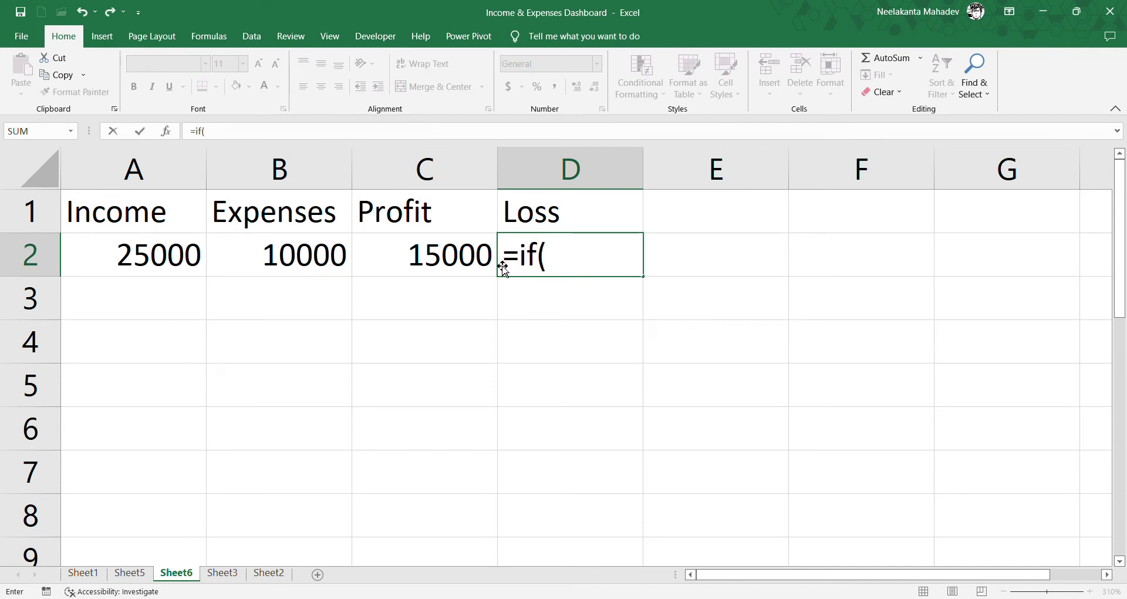
left_click(181, 262)
type("<")
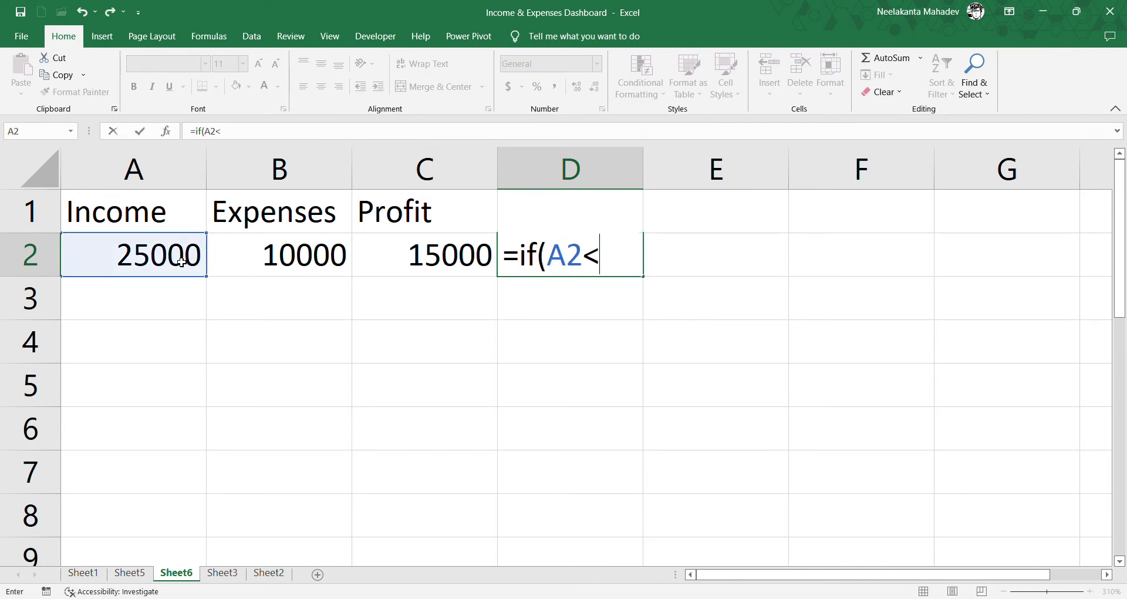
left_click(296, 270)
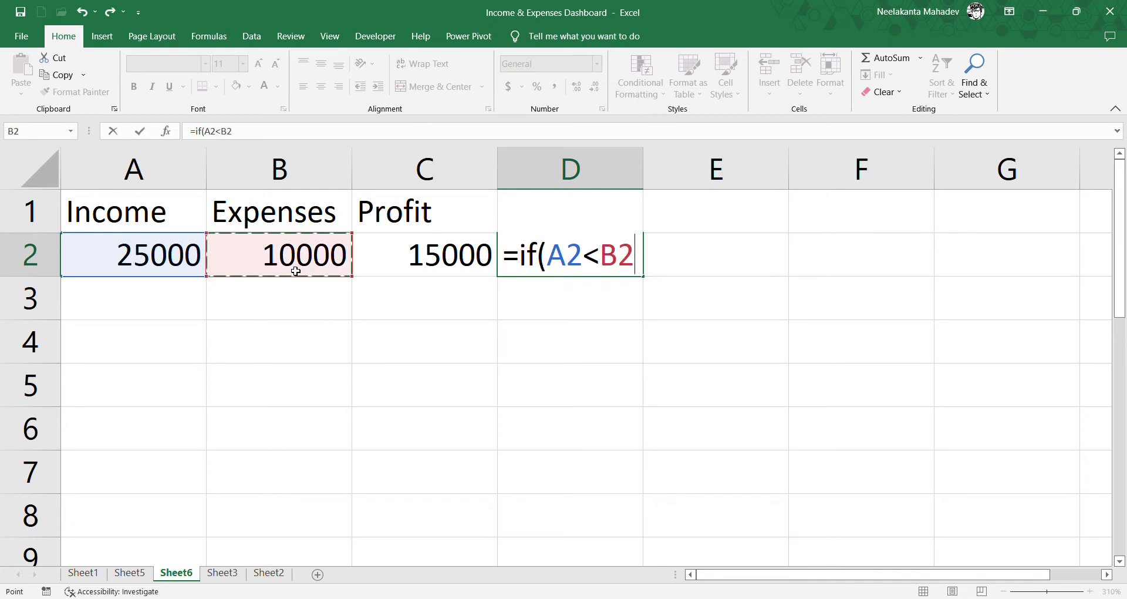
type(",")
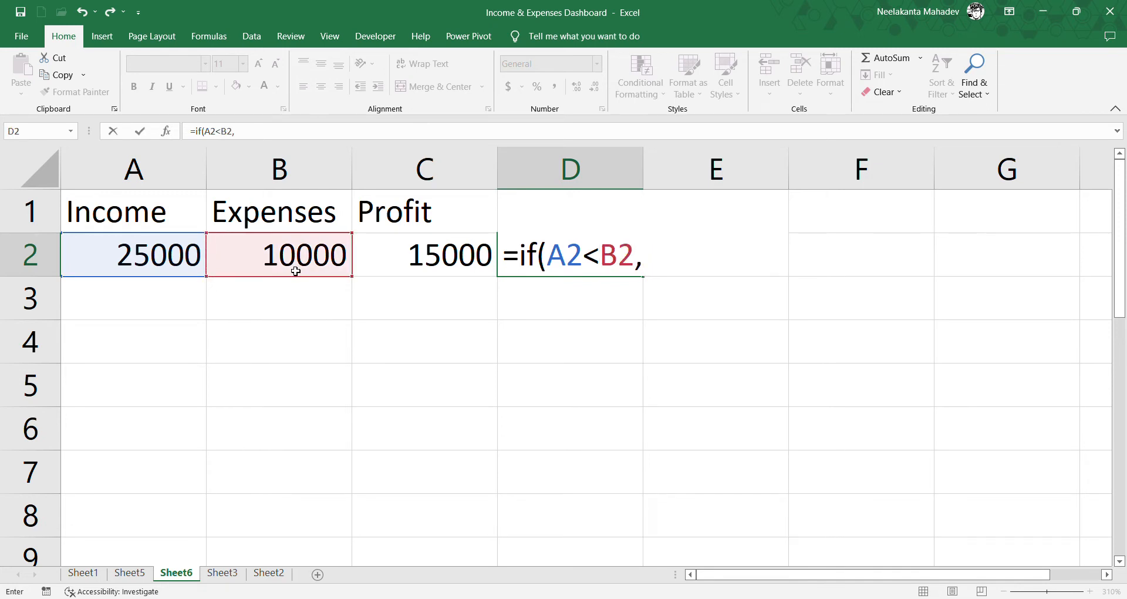
left_click(183, 266)
type("-")
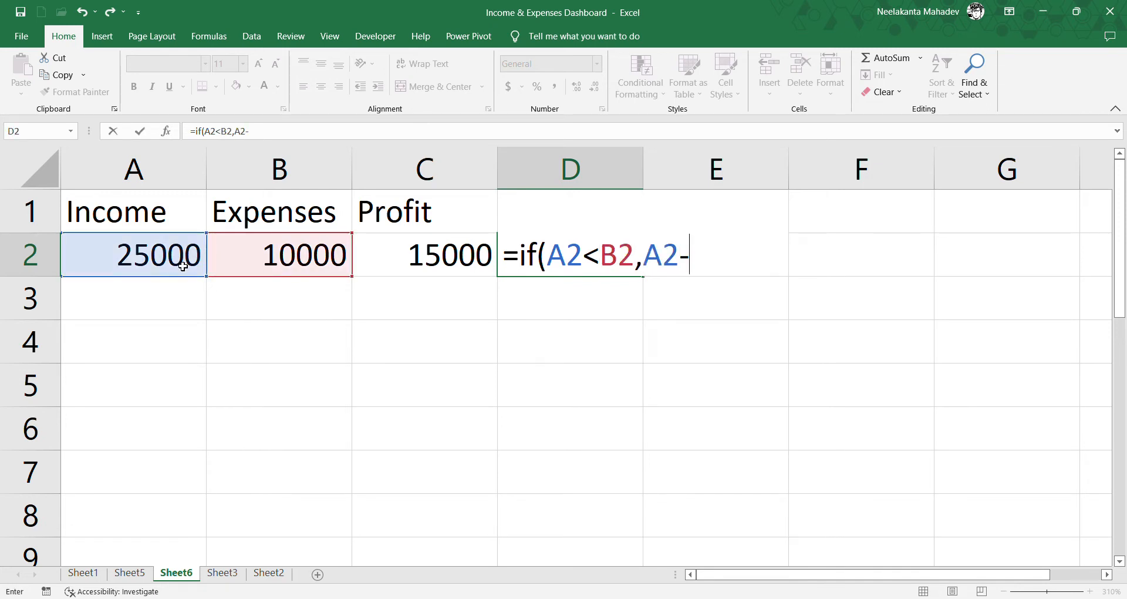
left_click(261, 255)
type(",0)")
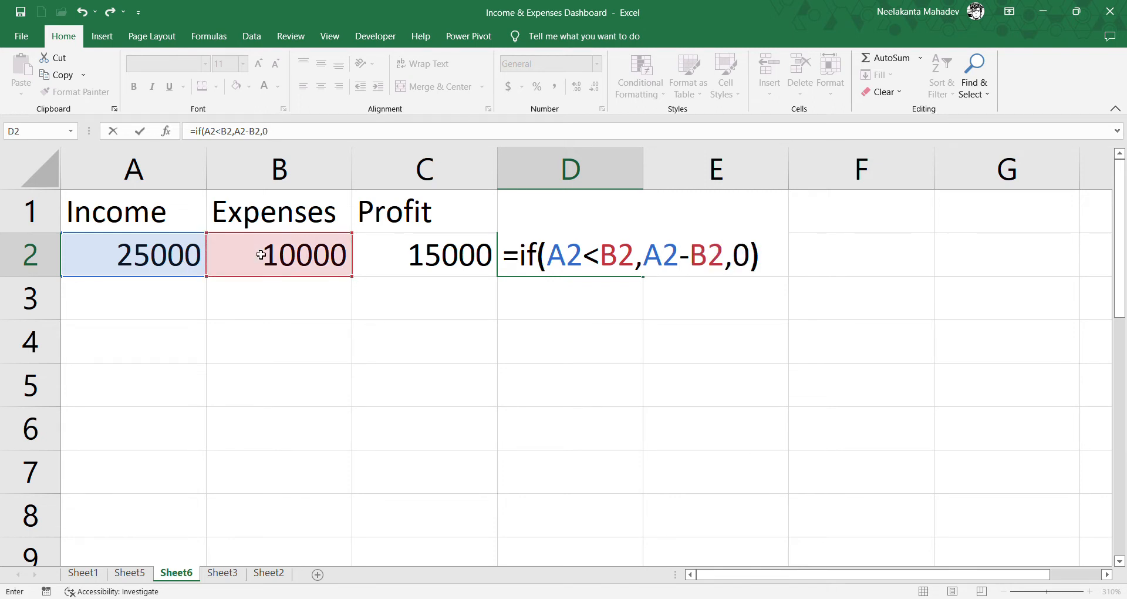
key("Return")
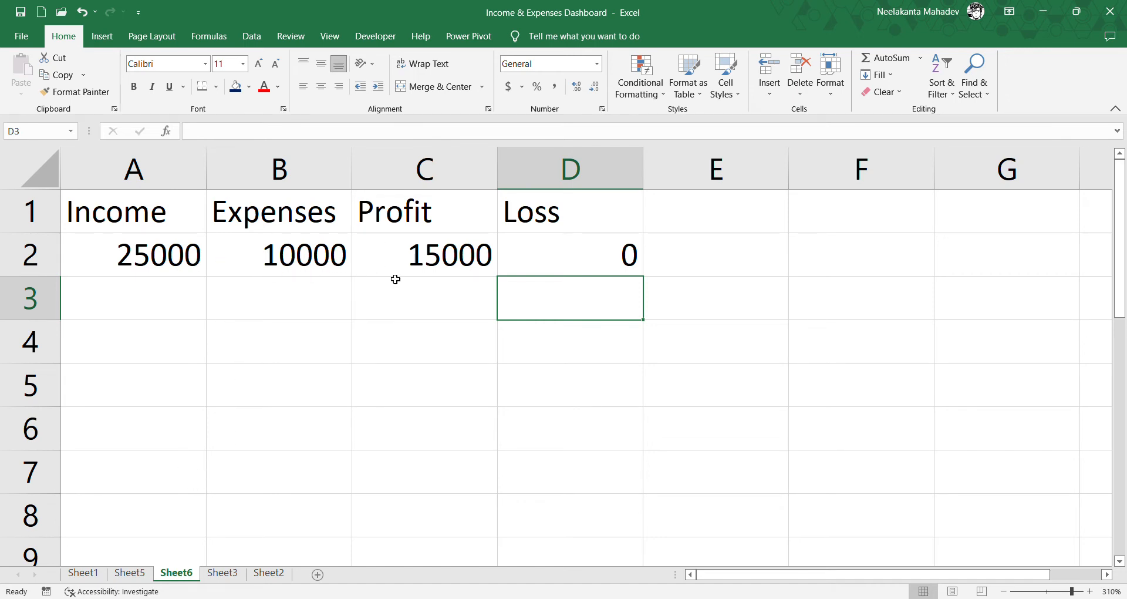
- Copy the banknote icon from Sheet1's Total Income card onto the first summary card in Sheet5 and fill it red
left_click(129, 572)
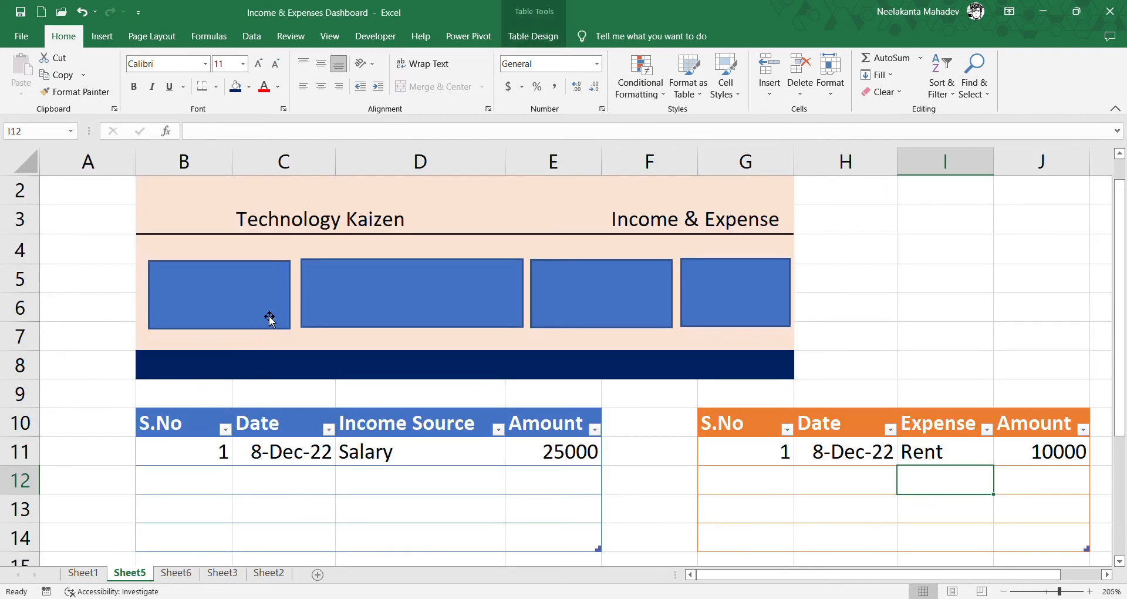
left_click(225, 327)
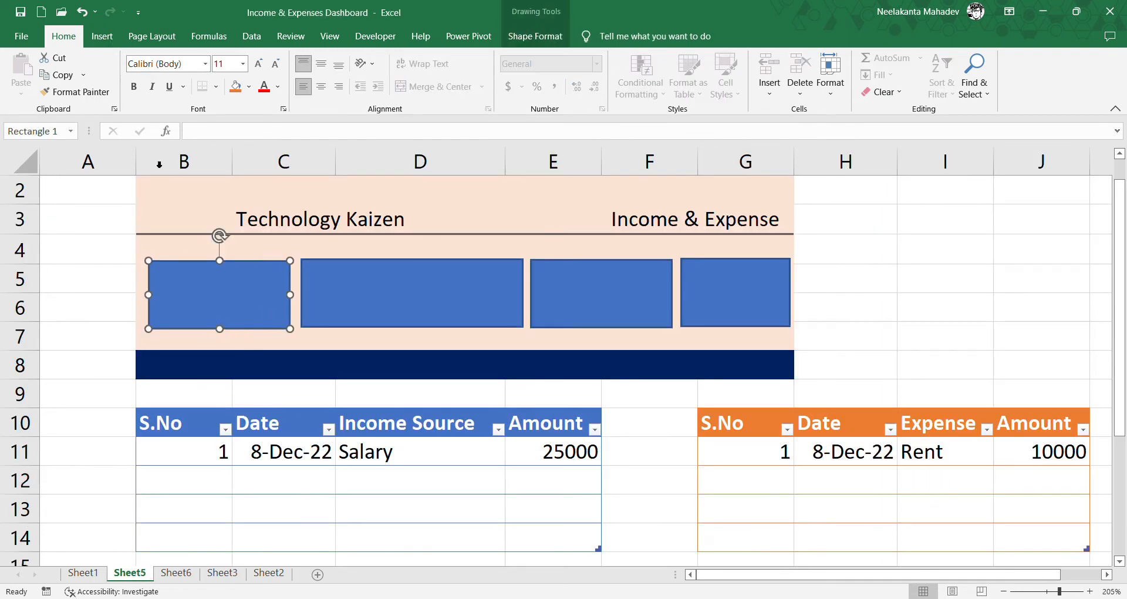
left_click(96, 573)
left_click(131, 303)
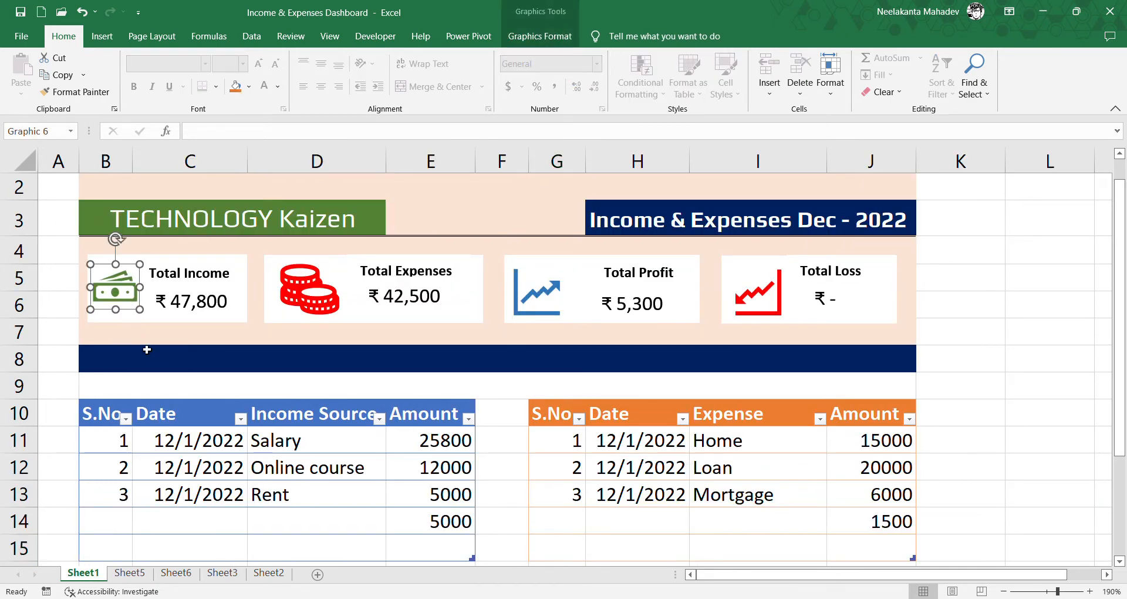
key("ctrl+c")
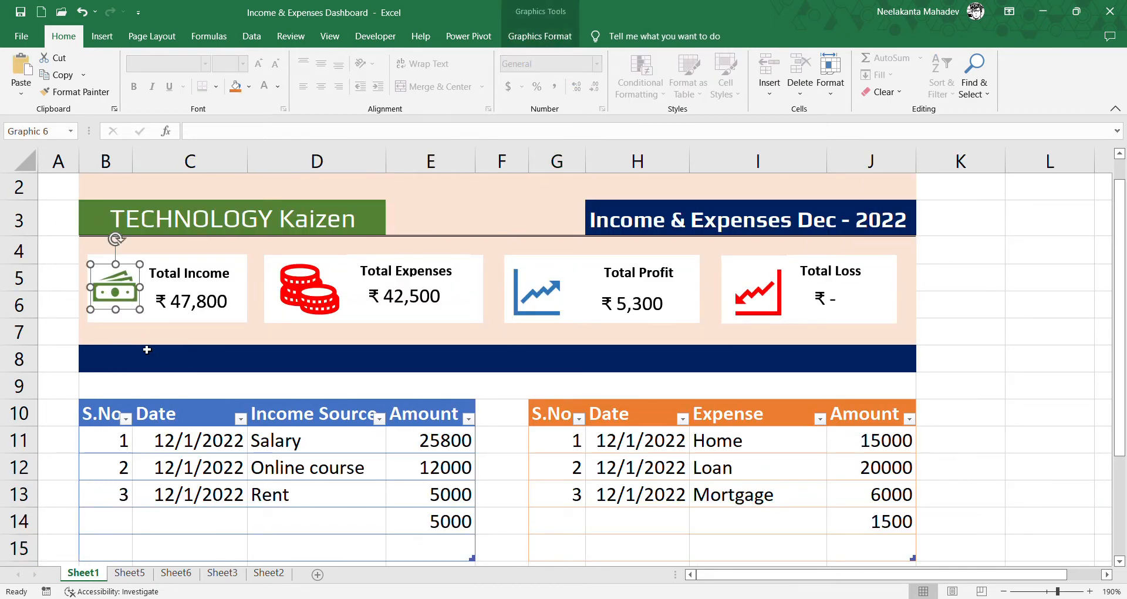
left_click(130, 573)
left_click(218, 294)
key("ctrl+v")
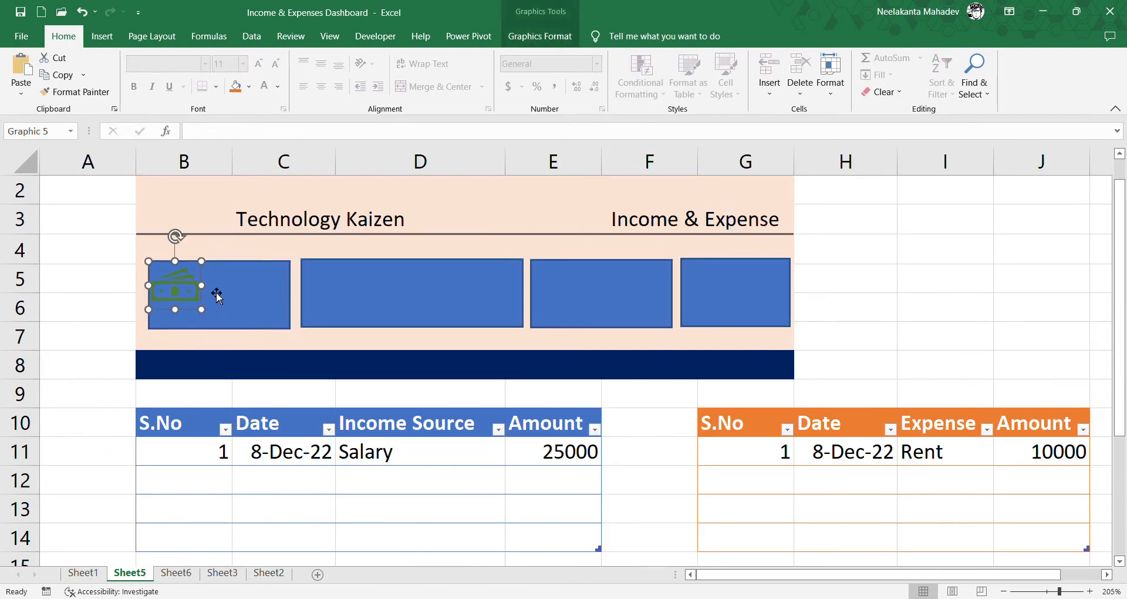
left_click(539, 36)
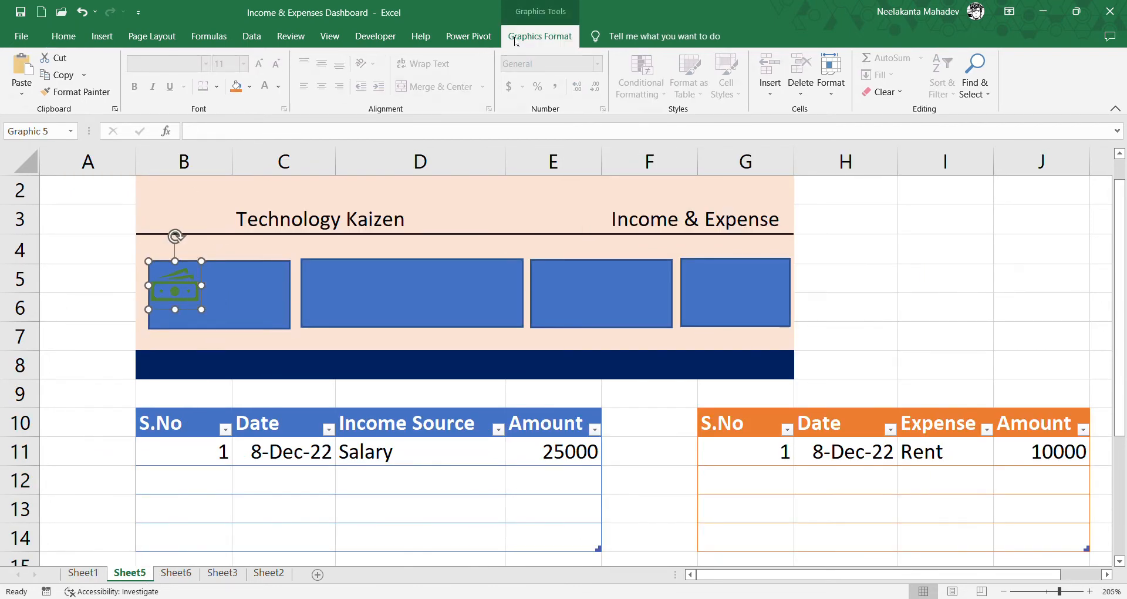
left_click(468, 61)
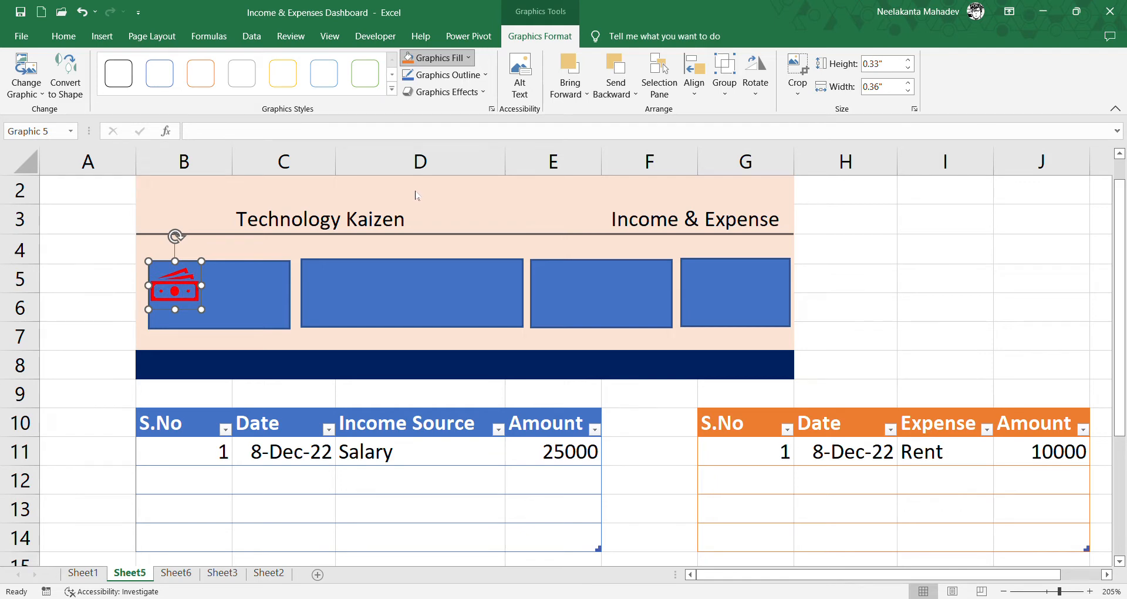
- Fill the first summary card's rectangle with white and remove its outline
left_click(286, 270)
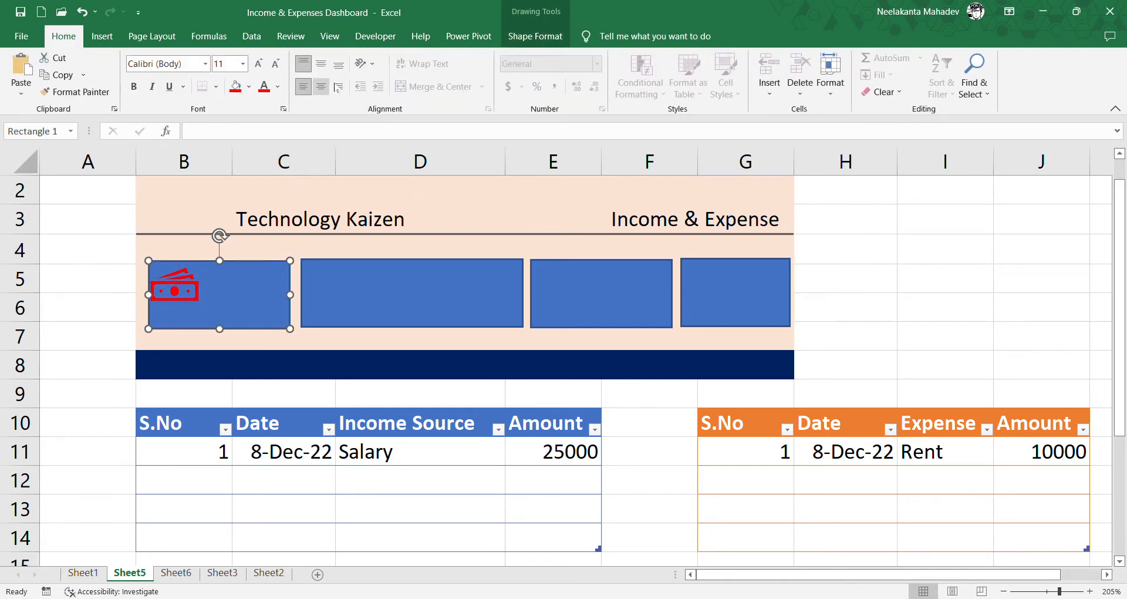
left_click(531, 36)
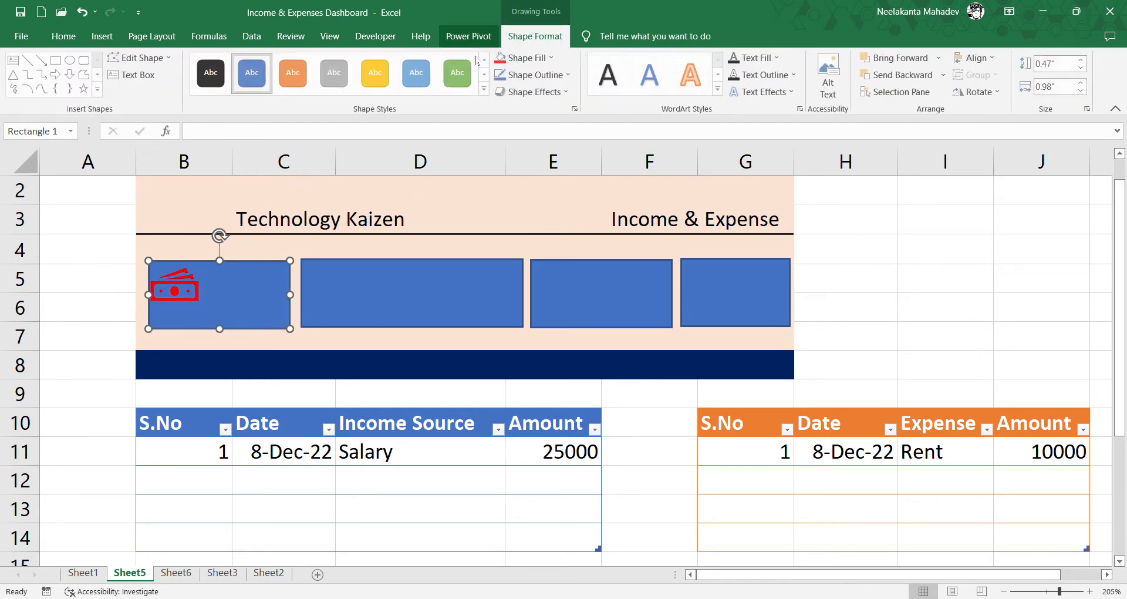
left_click(526, 60)
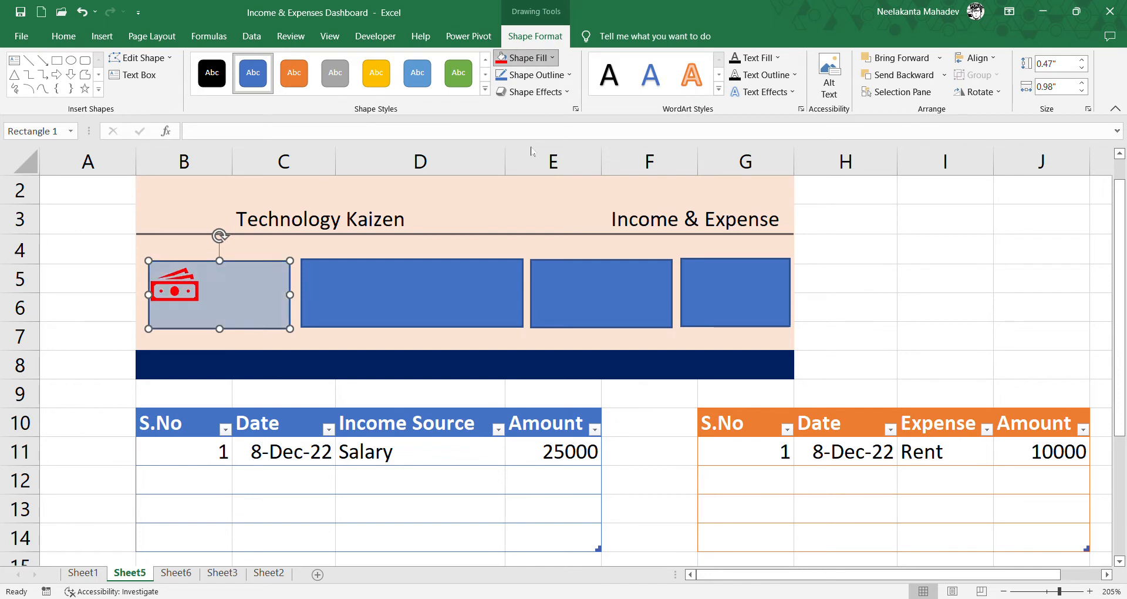
left_click(496, 113)
left_click(531, 74)
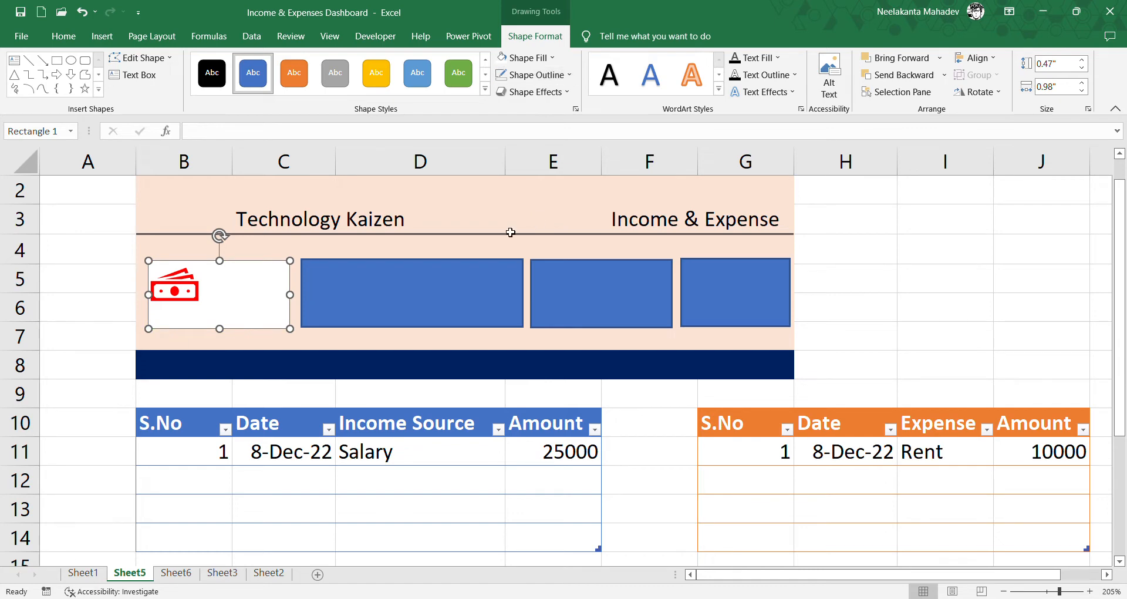
- Move the banknote icon slightly lower in the first card and give the other three card rectangles a white fill with no outline
left_click_drag(182, 303, 182, 311)
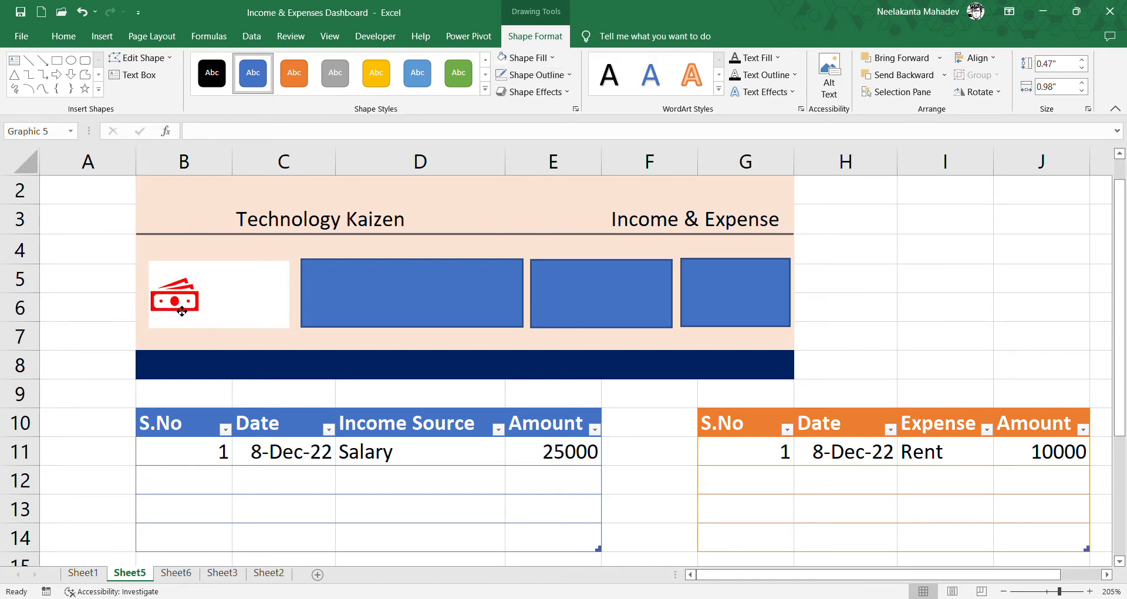
left_click(460, 251)
left_click(460, 274)
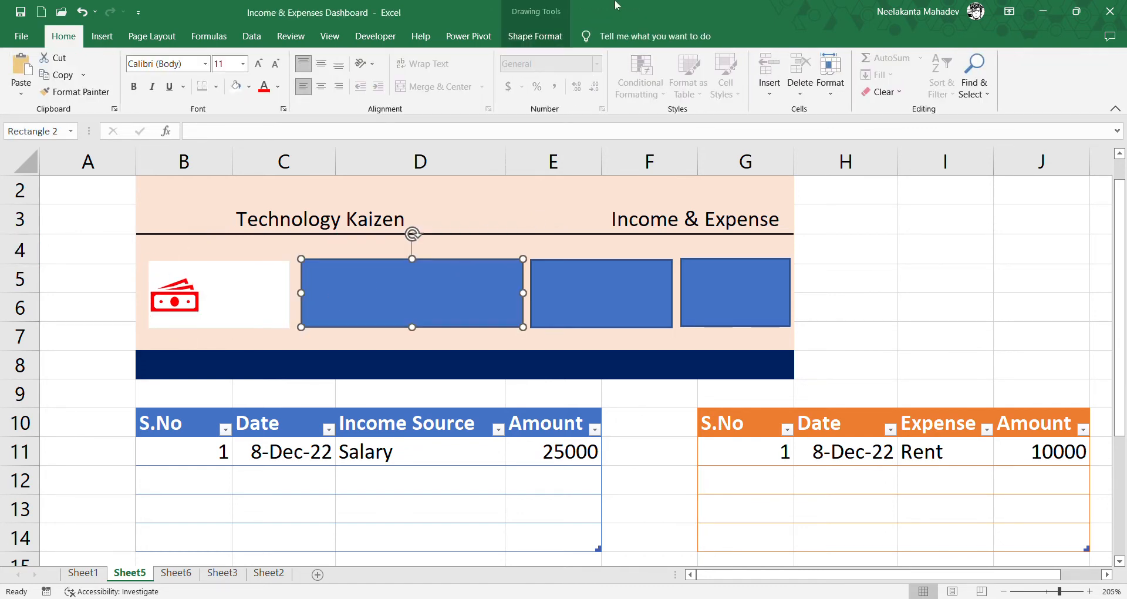
left_click(534, 36)
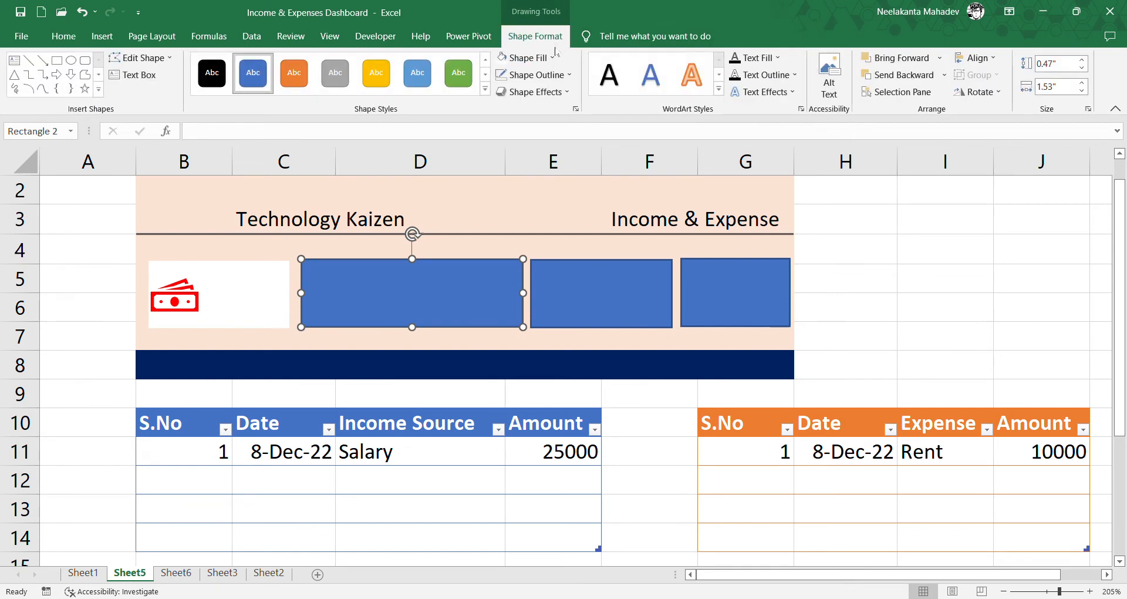
left_click(520, 60)
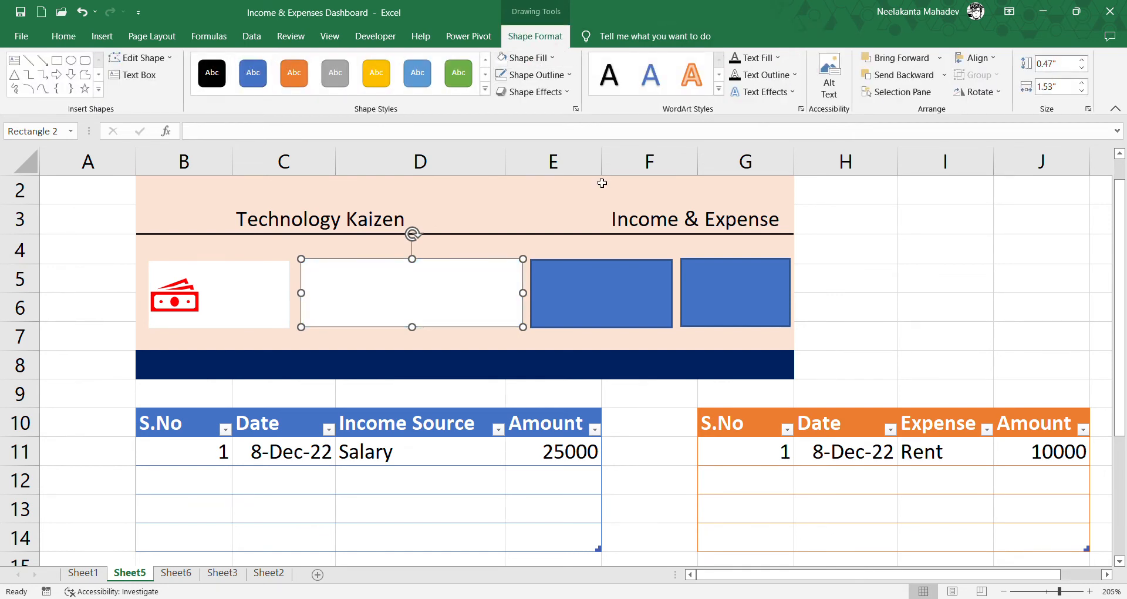
left_click(584, 281)
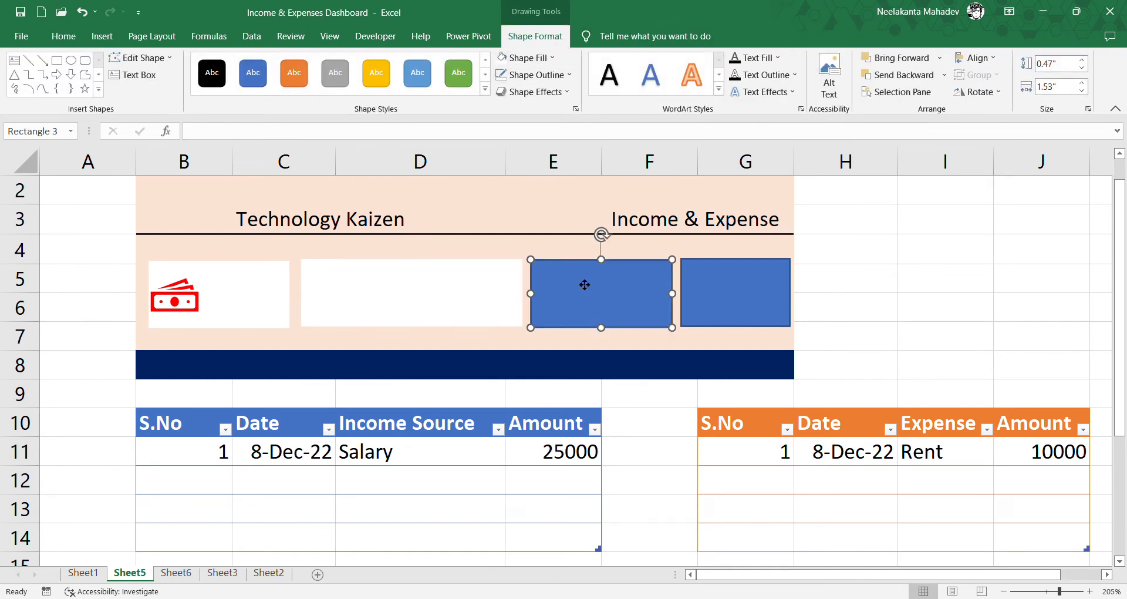
left_click(506, 60)
left_click(769, 292)
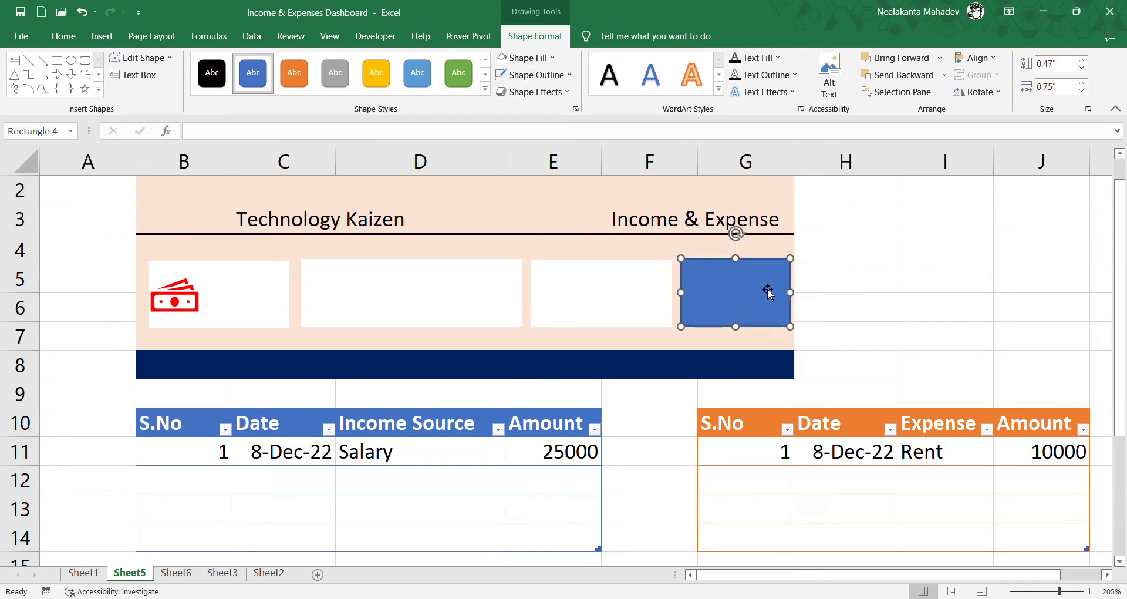
left_click(504, 59)
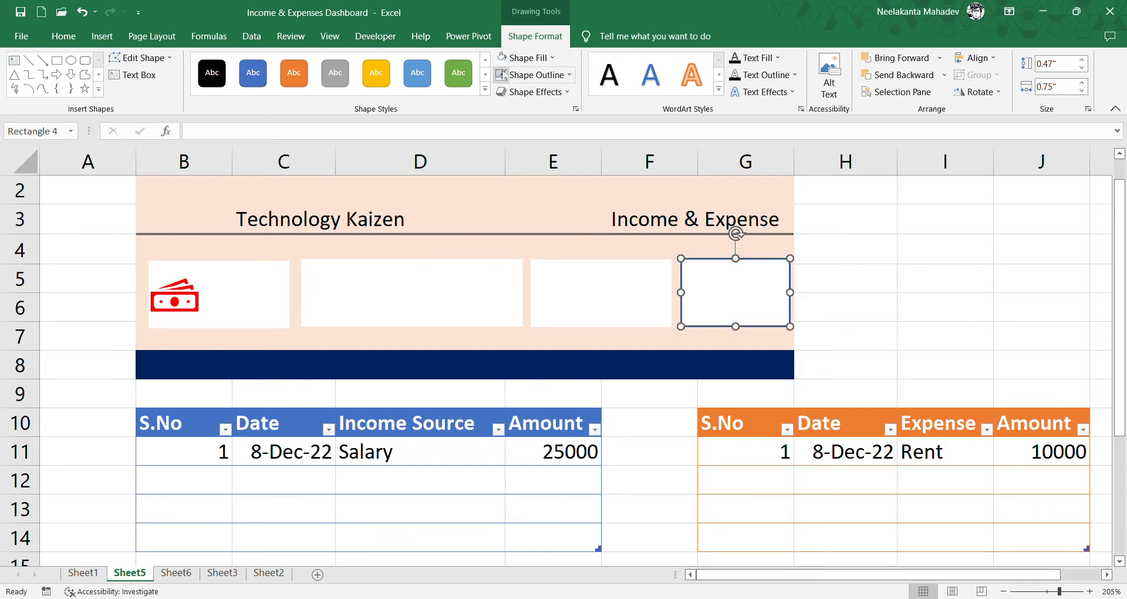
left_click(503, 75)
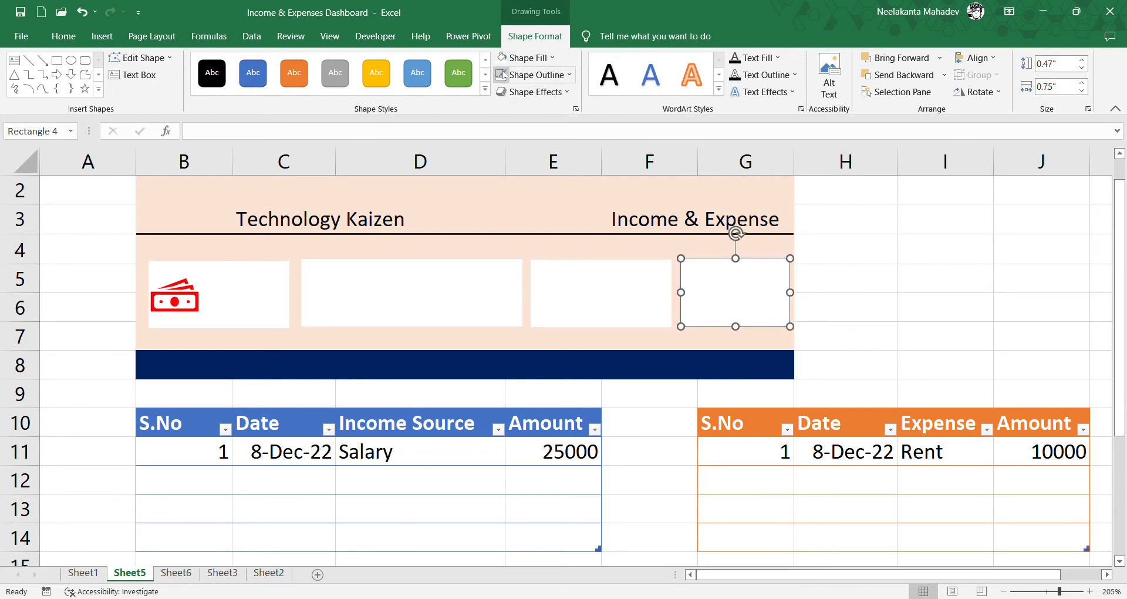
- Draw a rectangle about 0.49" wide and 0.11" high beside the banknote icon and label it "Total income"
left_click(173, 302)
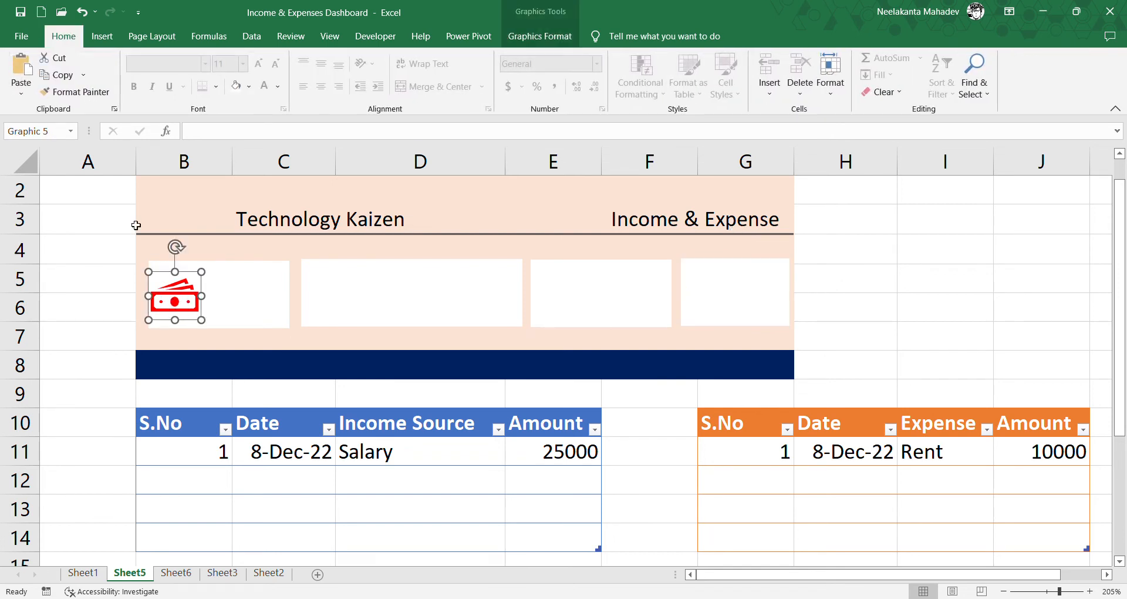
left_click(102, 36)
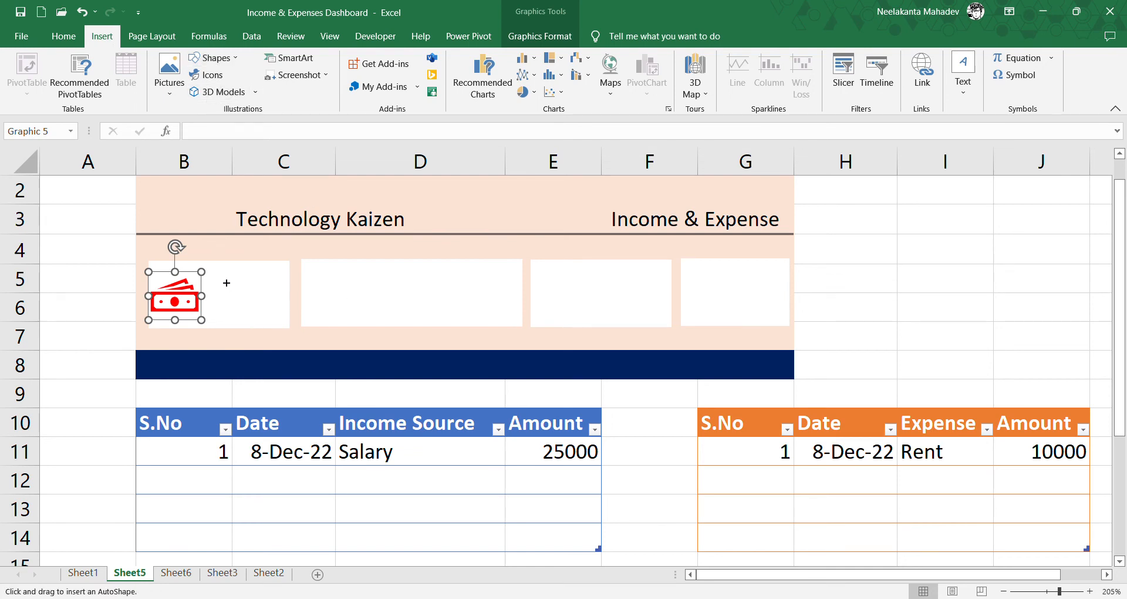
left_click_drag(214, 271, 286, 288)
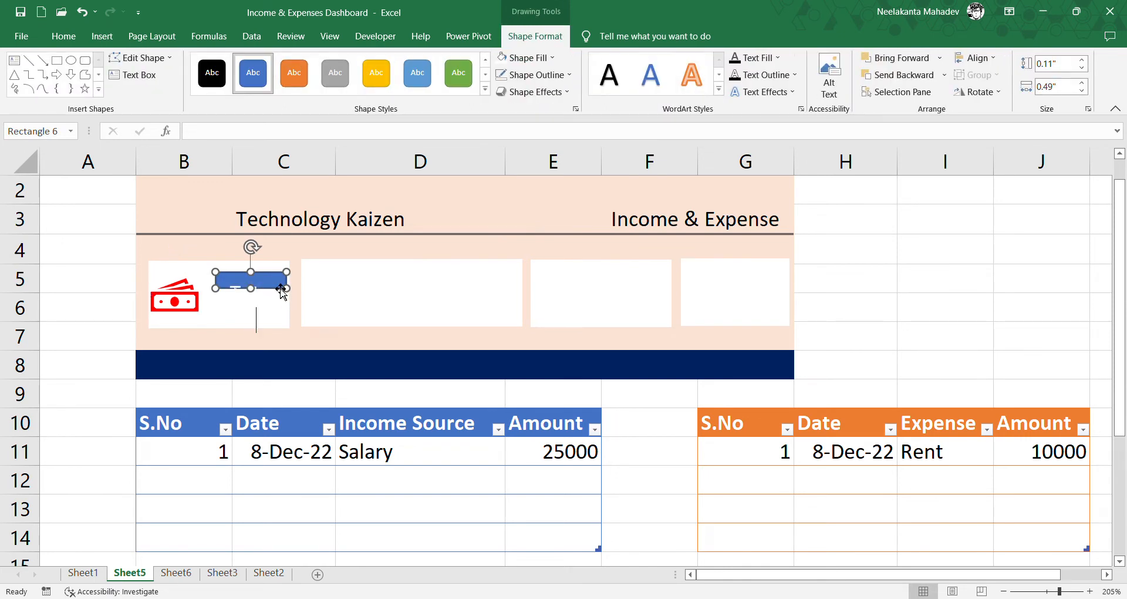
type("income")
- Shrink the Total income text and resize its rectangle to about 0.35" high and 0.64" wide
left_click_drag(281, 289, 395, 332)
left_click_drag(352, 296, 249, 294)
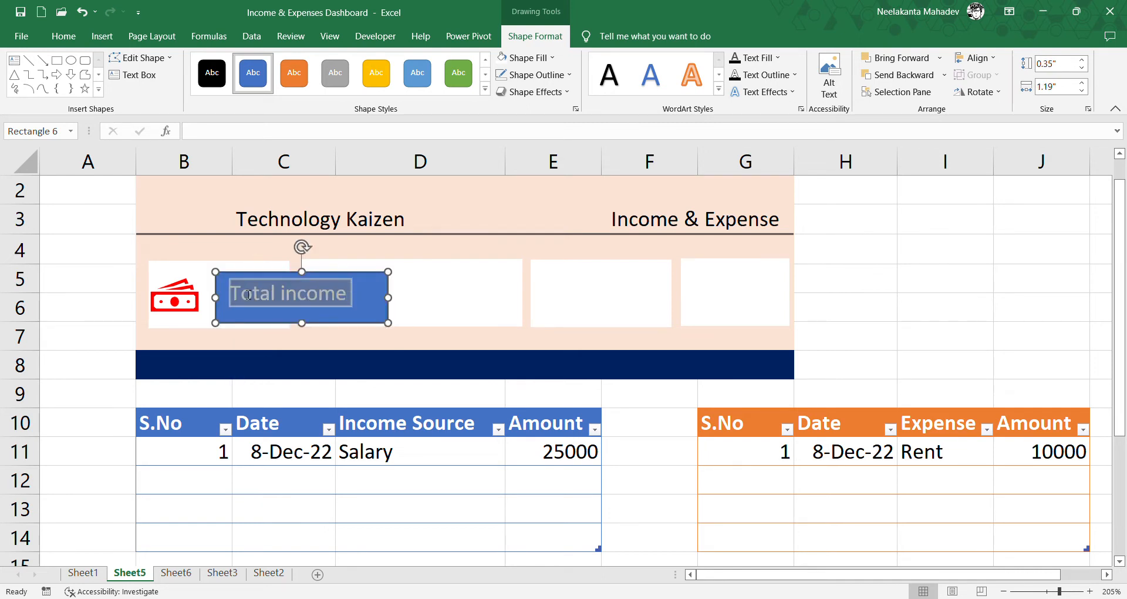
key("ctrl+shift+comma")
key("ctrl+shift+comma")
key("ctrl+shift+comma")
key("ctrl+shift+comma")
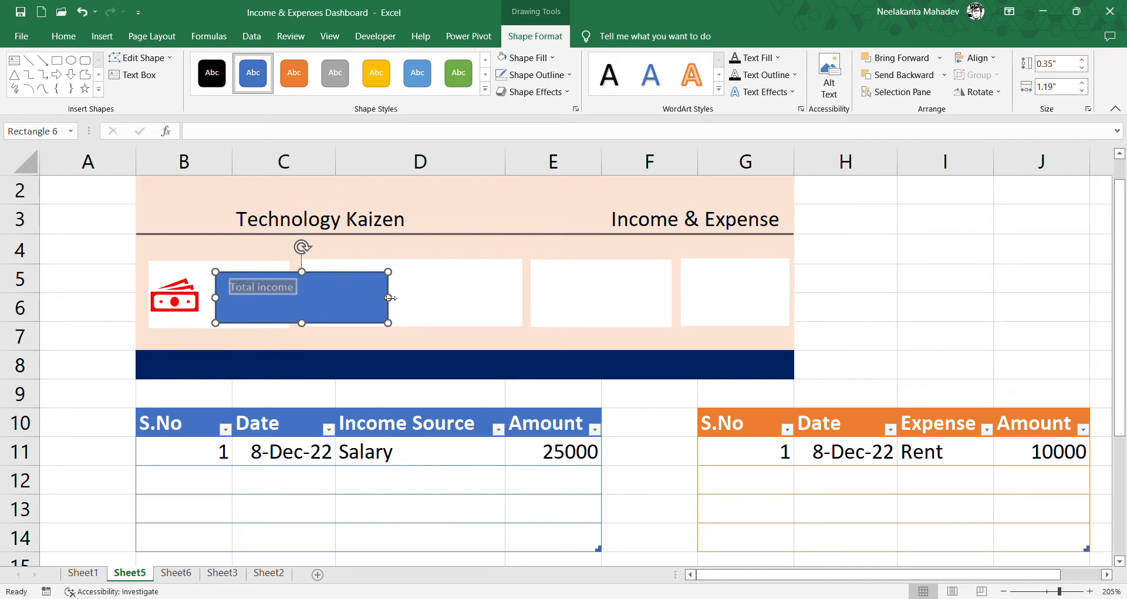
left_click_drag(388, 297, 325, 306)
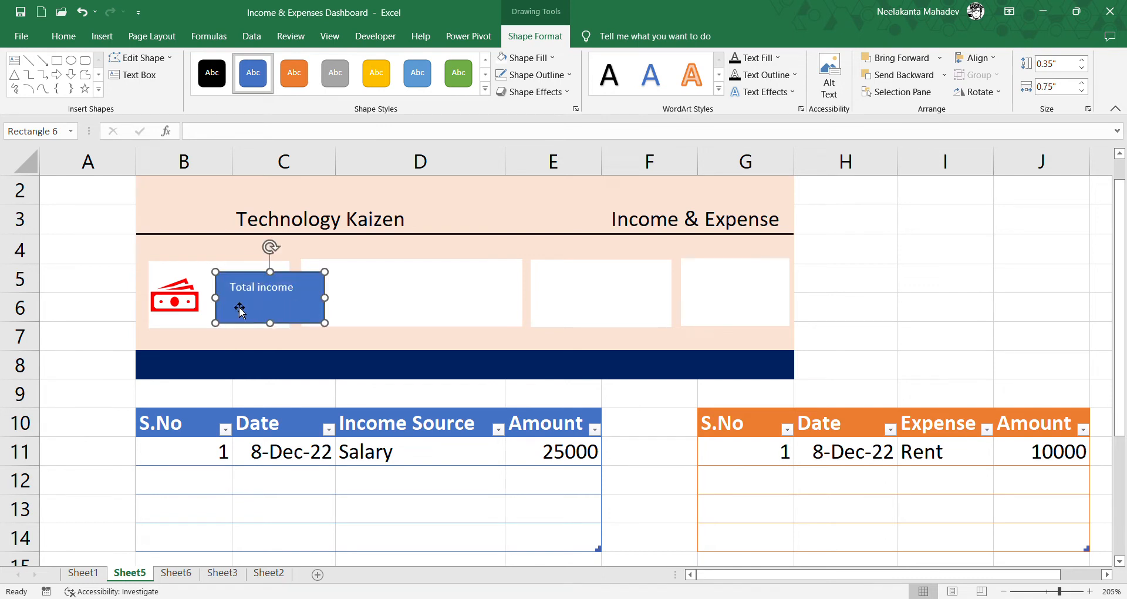
left_click_drag(216, 298, 205, 298)
left_click_drag(324, 298, 297, 297)
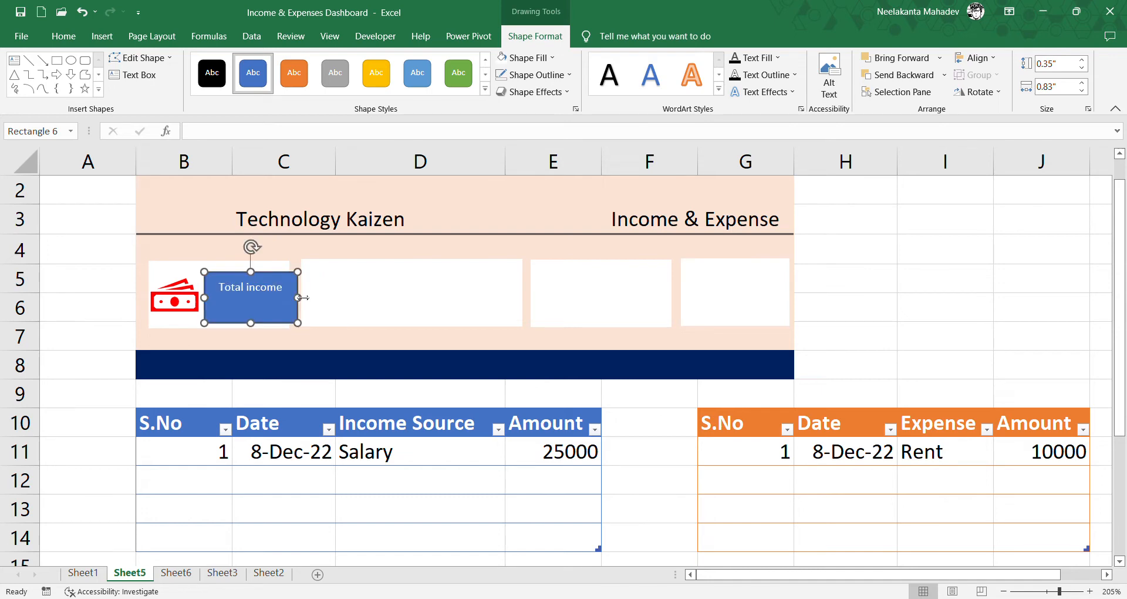
- Restyle the Total income label in dark blue at about 0.2" high near the card's upper edge, and shrink the banknote icon to fit beside it
left_click(520, 57)
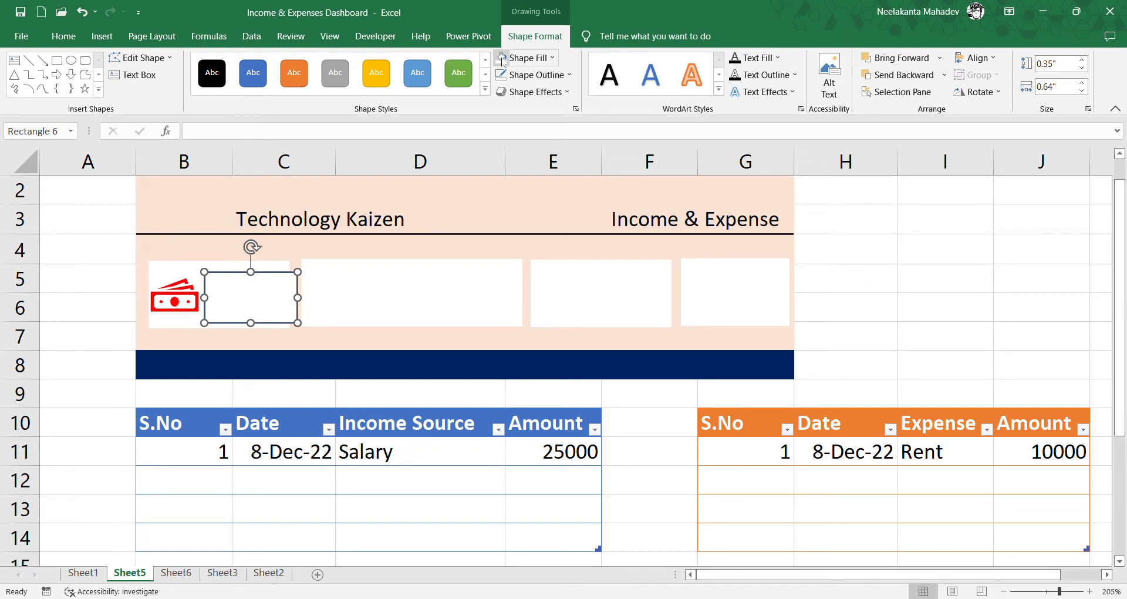
left_click(503, 59)
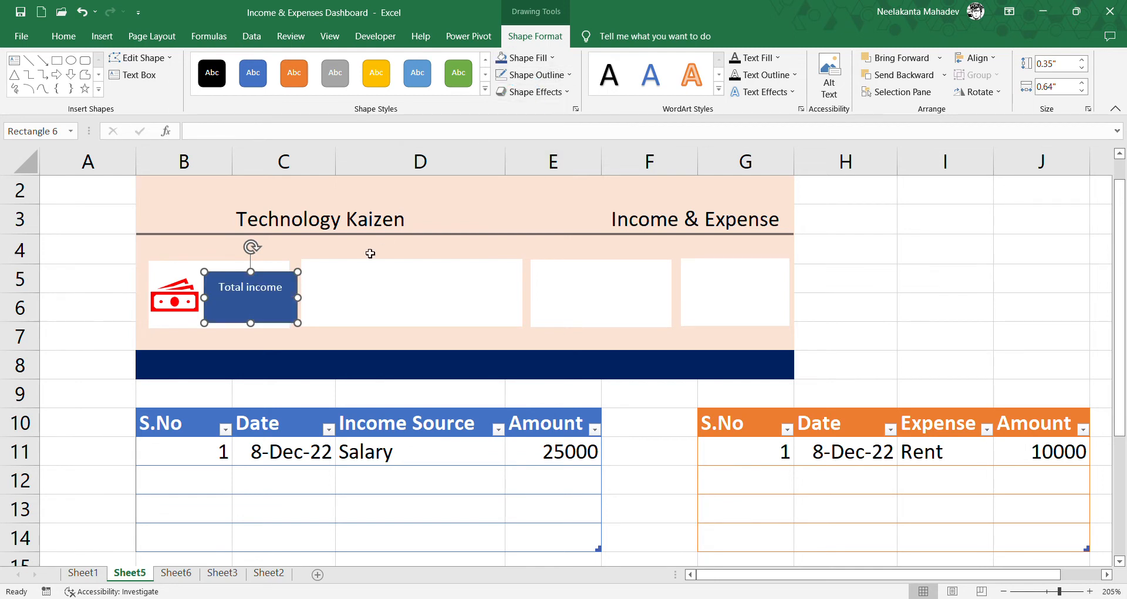
left_click_drag(257, 323, 268, 267)
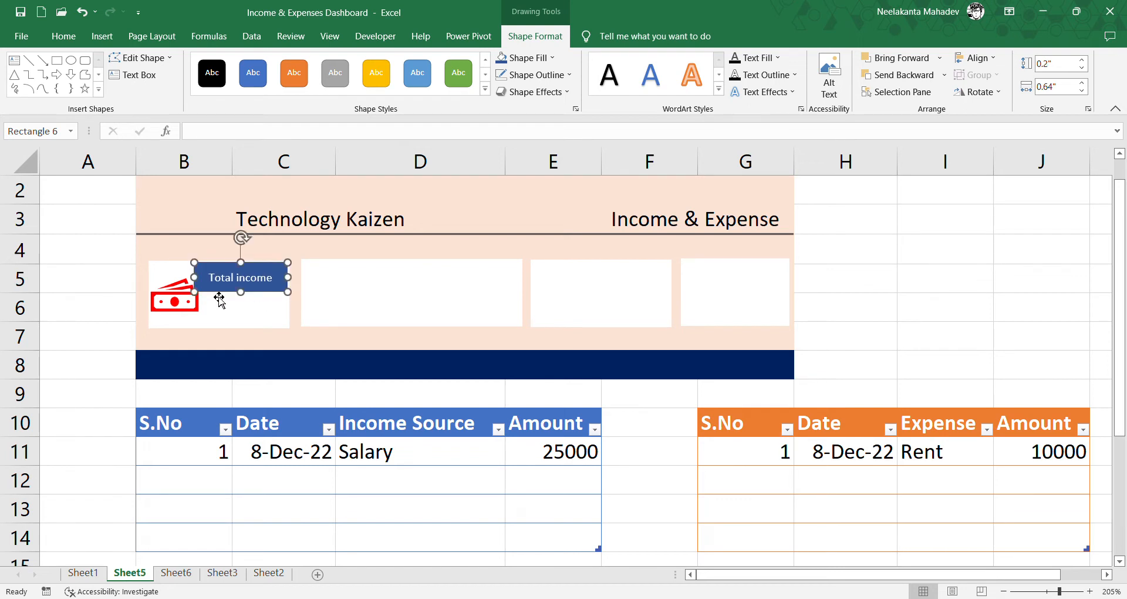
left_click(185, 304)
left_click_drag(205, 283, 198, 290)
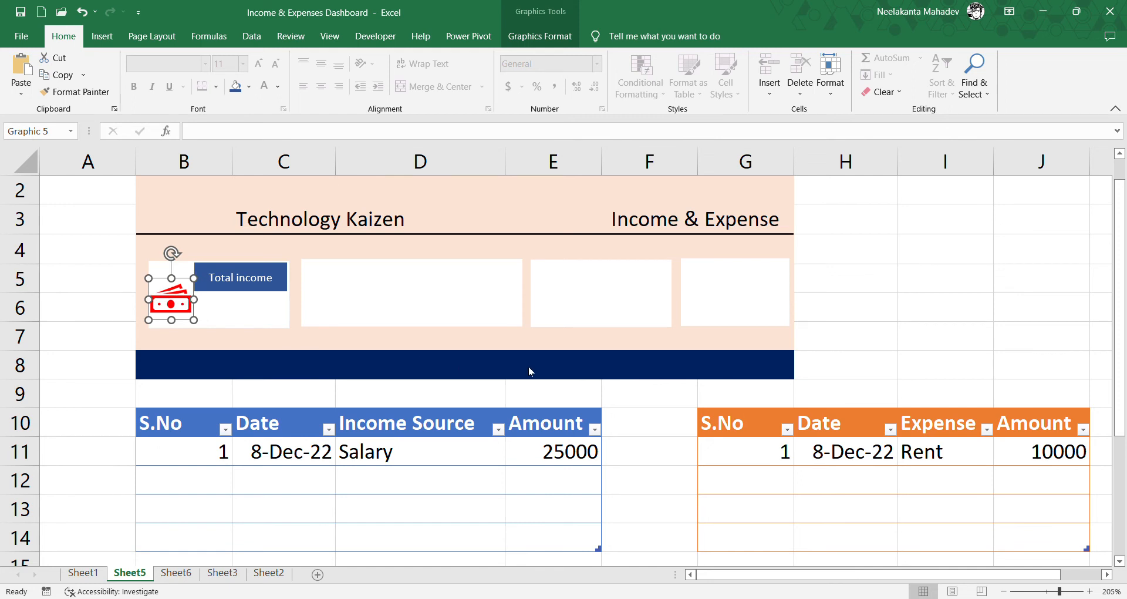
- Draw a rectangle about 0.61" wide and 0.15" high below the Total income label and link it to cell A2 of Sheet6
left_click(246, 318)
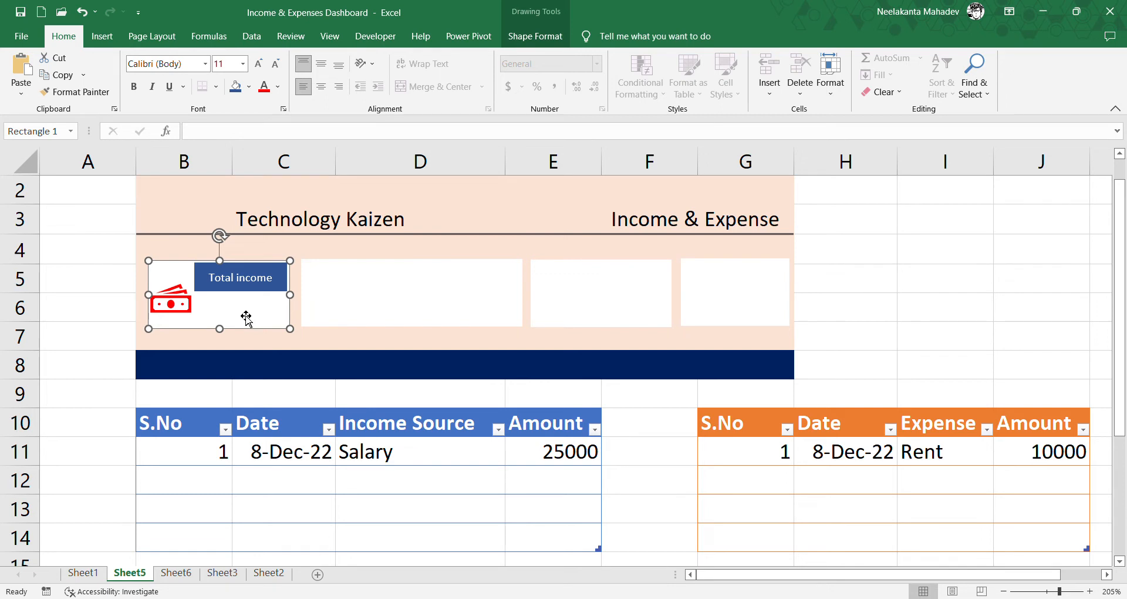
left_click(103, 37)
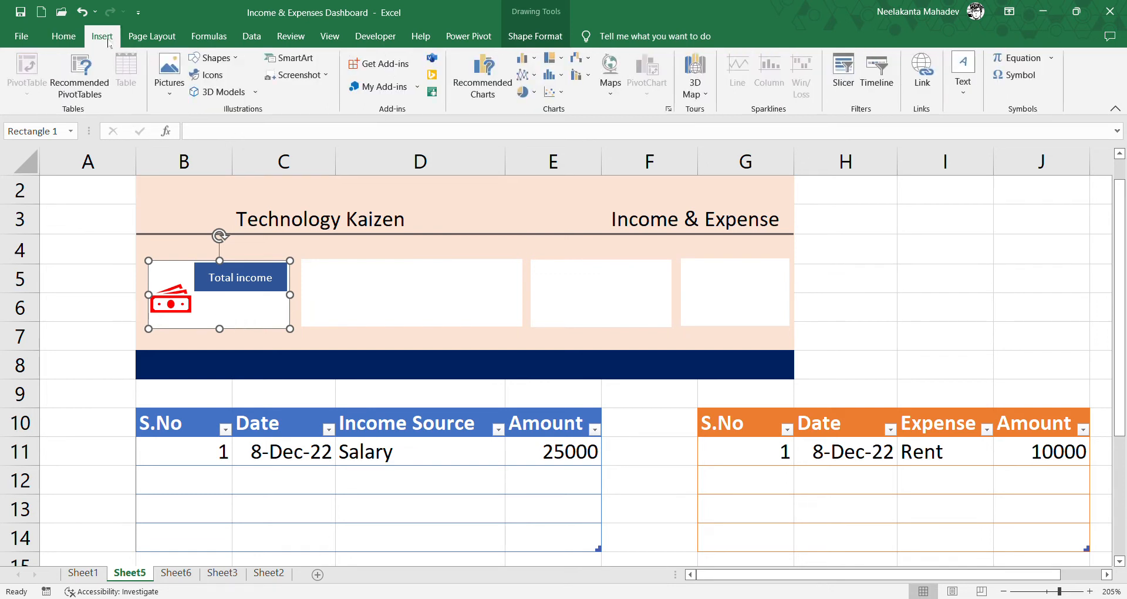
left_click(237, 94)
mouse_move(198, 296)
left_mouse_down()
mouse_move(246, 322)
mouse_move(291, 325)
left_mouse_up()
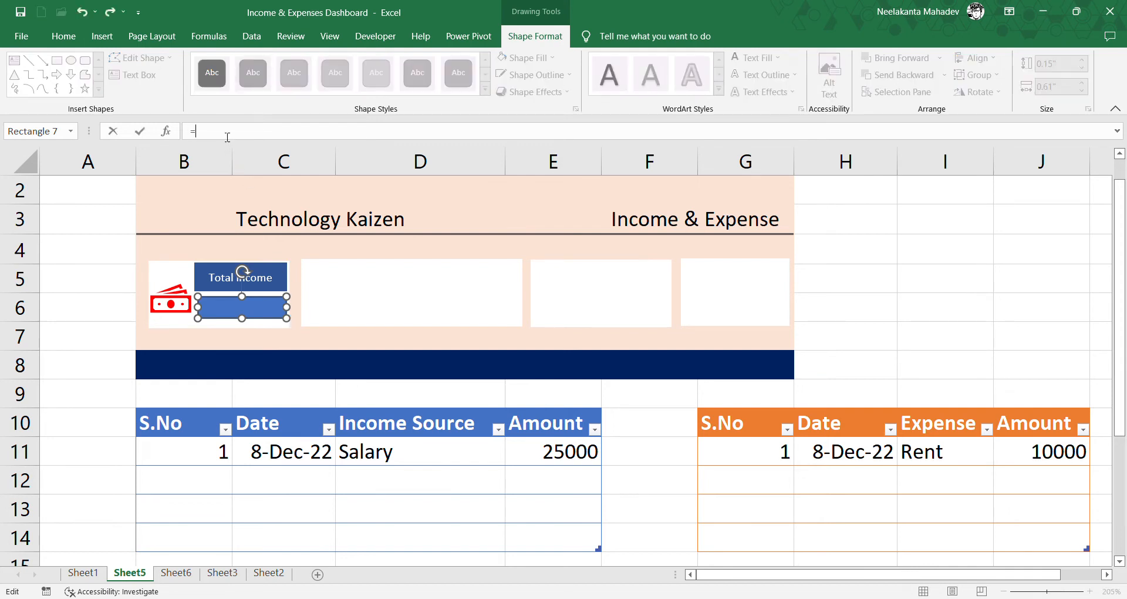
left_click(175, 575)
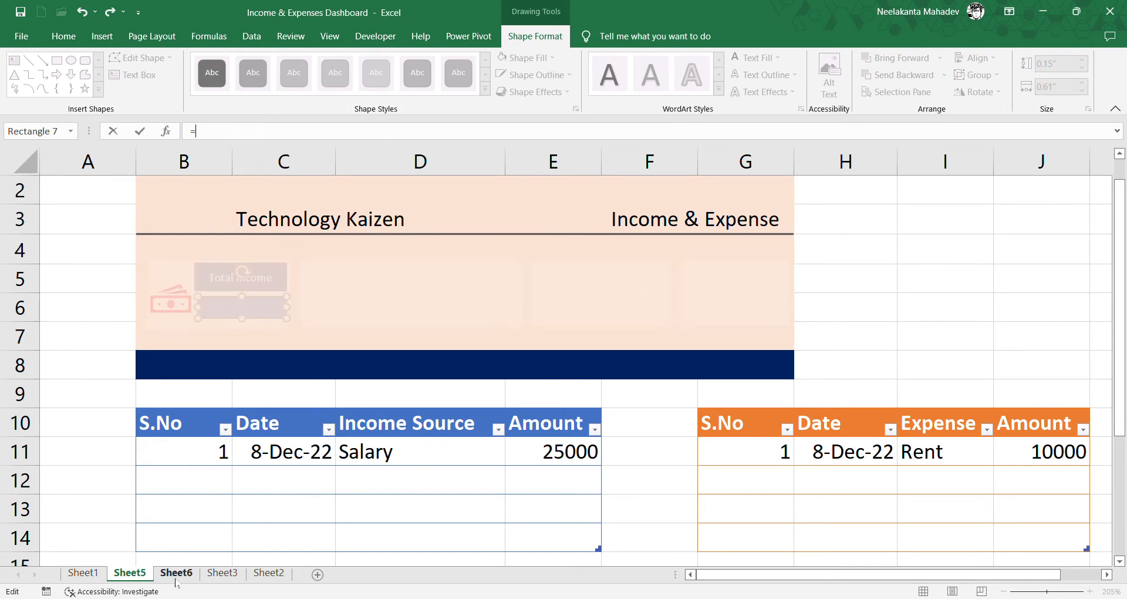
left_click(139, 269)
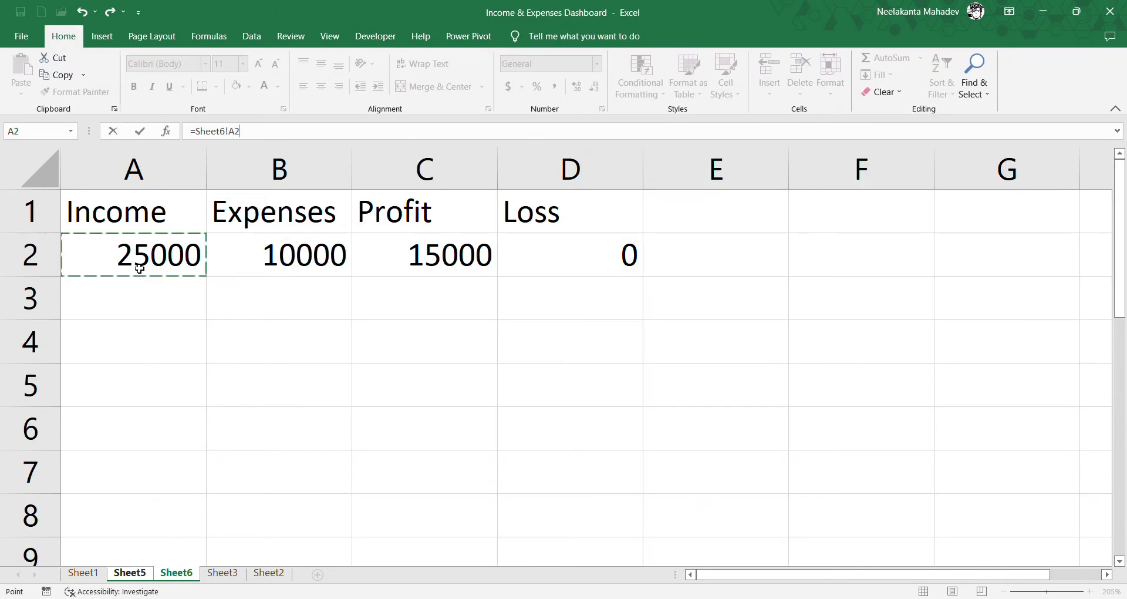
key("Return")
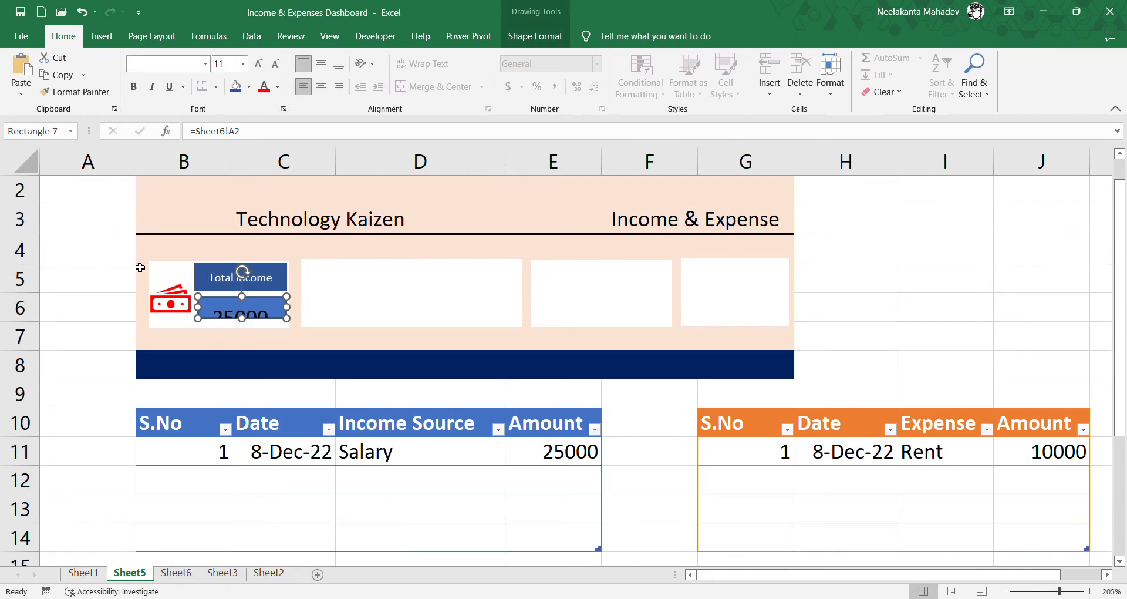
- Resize the income value rectangle to about 0.22" high, fill it white and format its number in bold green
left_click_drag(252, 327, 280, 312)
left_click(514, 38)
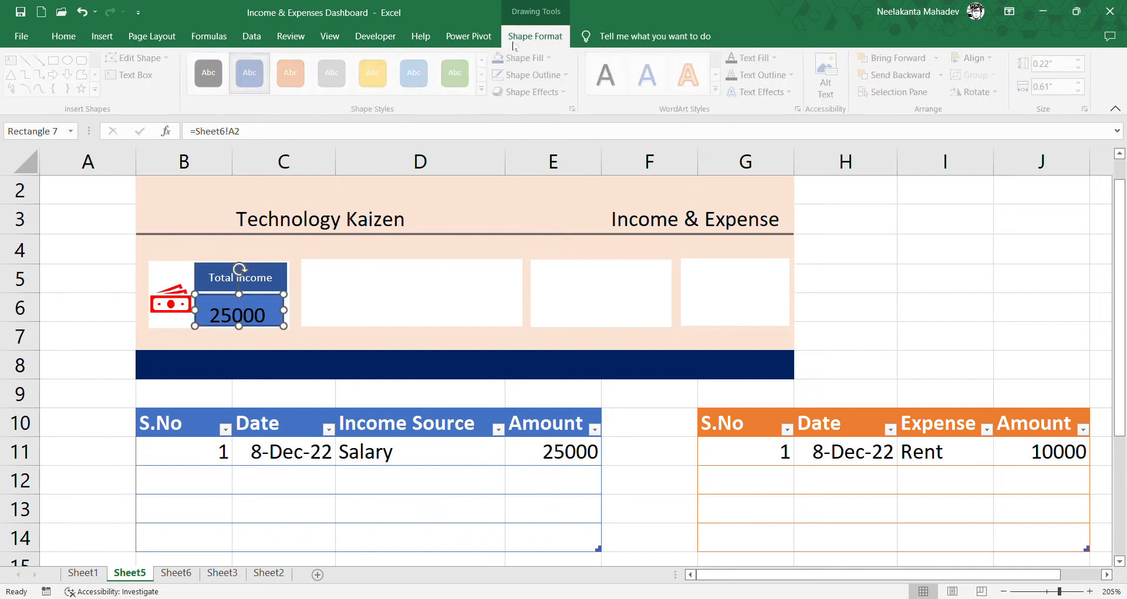
left_click(517, 59)
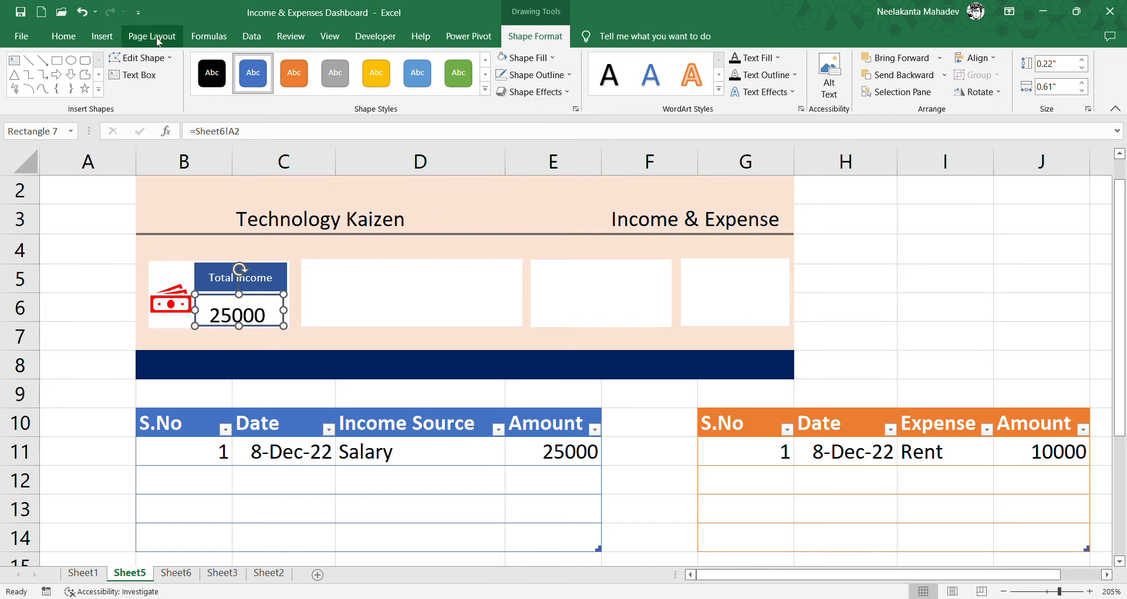
left_click(63, 37)
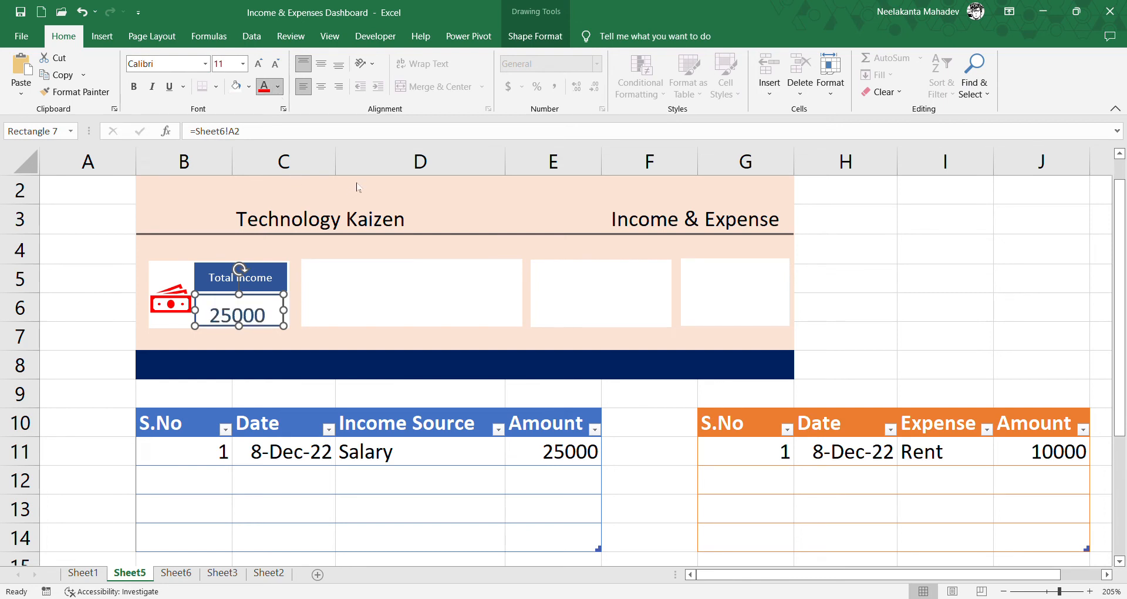
left_click(134, 87)
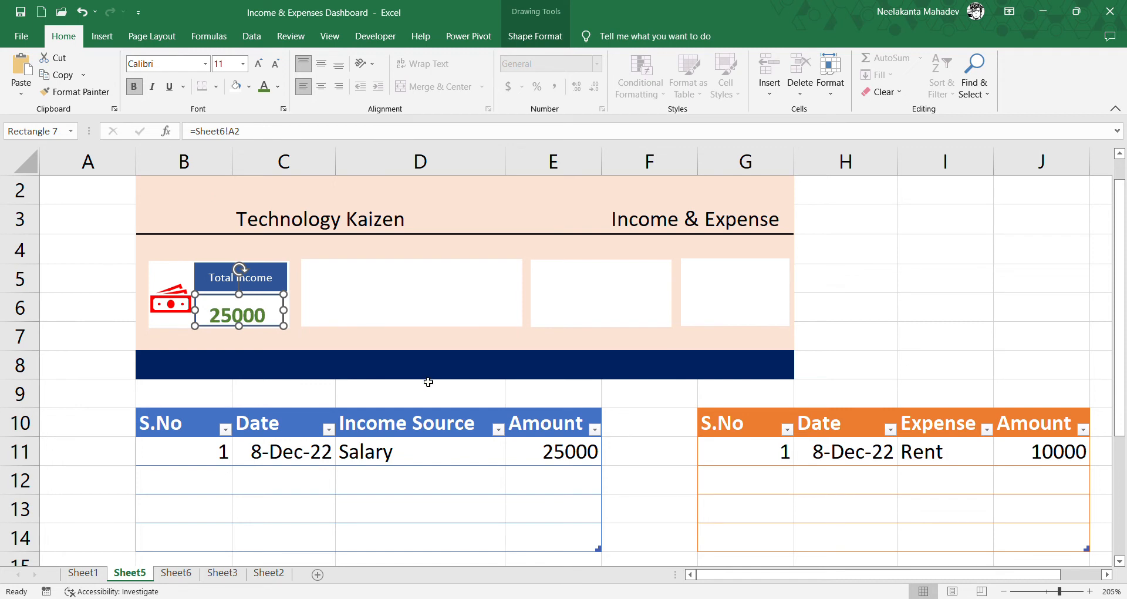
- Remove the income value rectangle's outline and nudge it slightly up and to the right to align with the Total income label
left_click(843, 348)
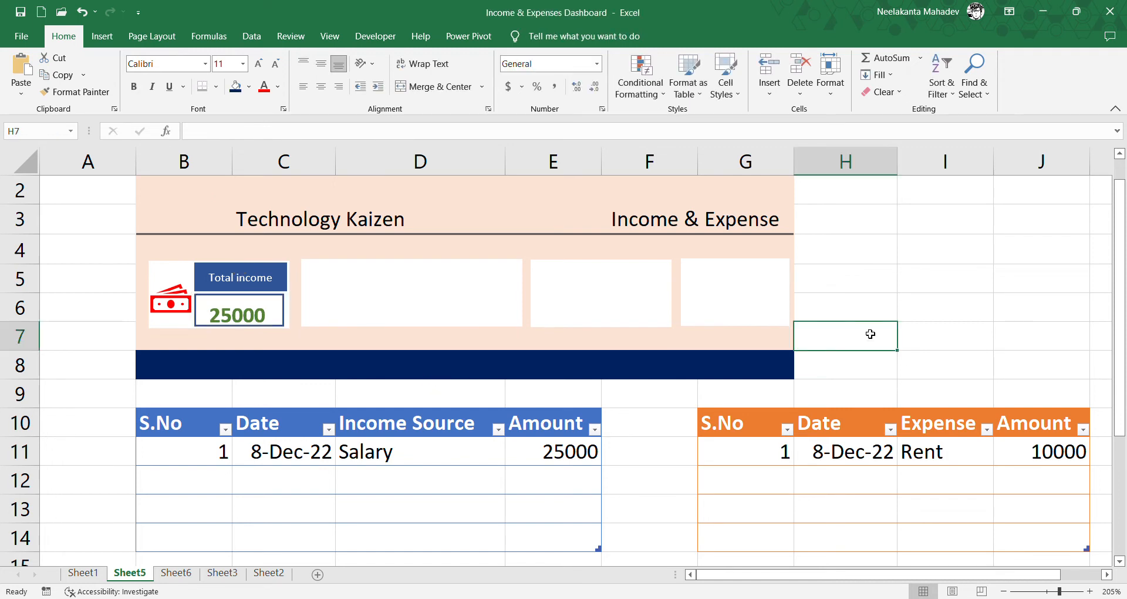
left_click(284, 321)
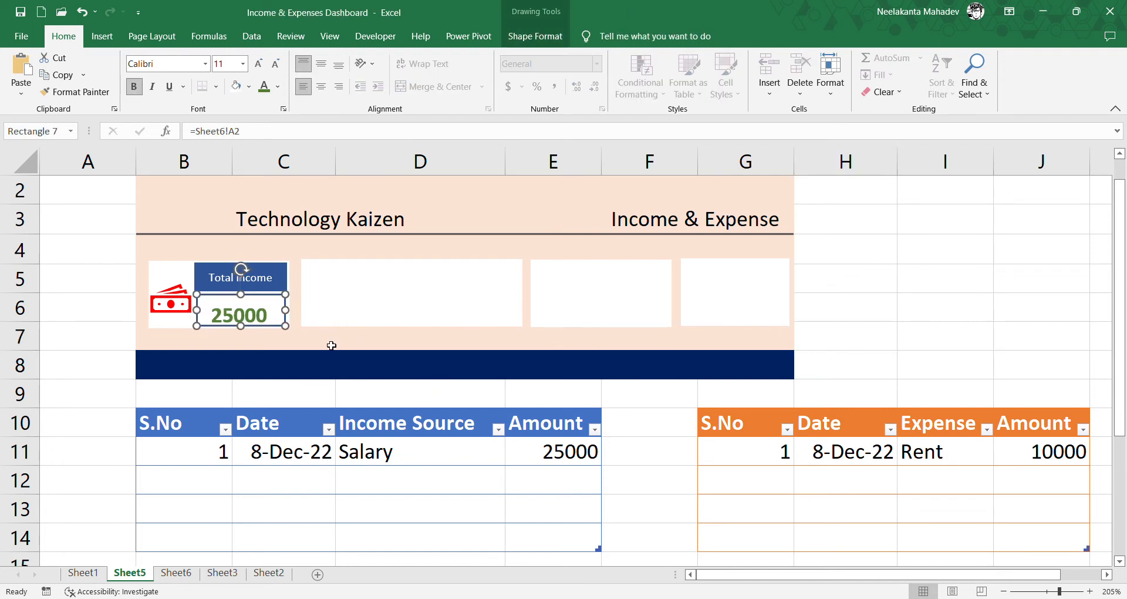
left_click(535, 35)
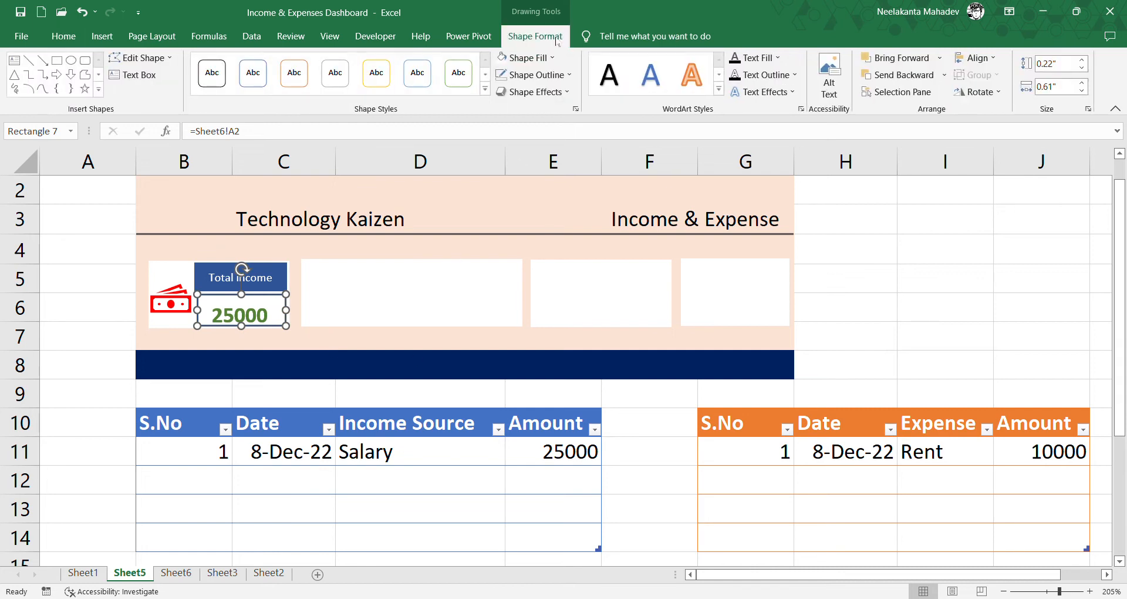
left_click(547, 81)
key("Up")
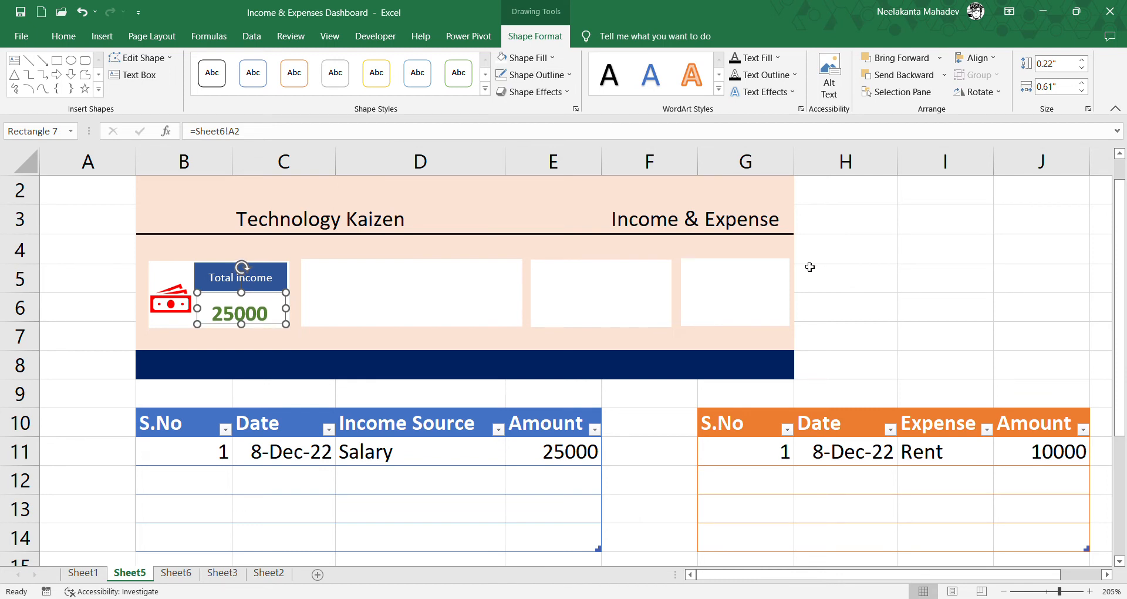
key("Right")
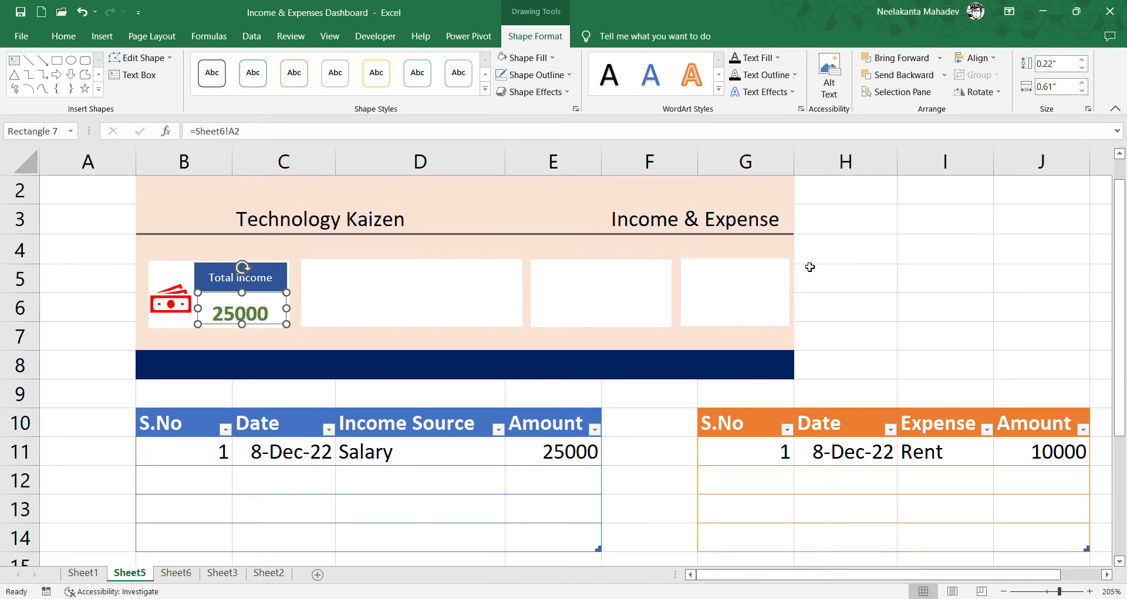
left_click(892, 270)
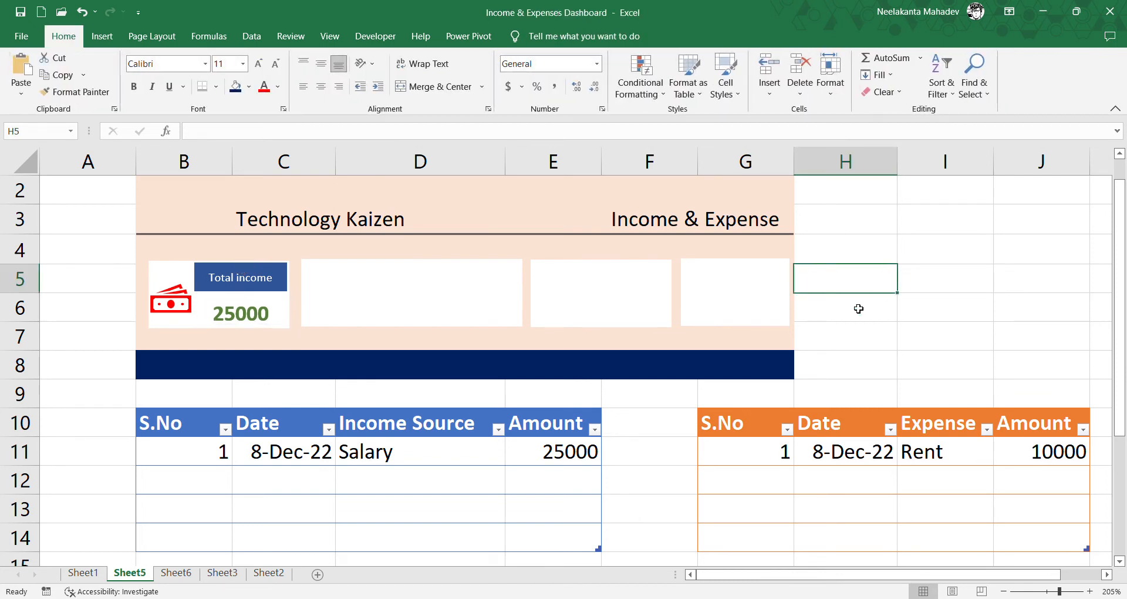
- Copy the coins, rising chart and falling chart icons from Sheet1 and paste them onto the Sheet5 dashboard
left_click(91, 575)
left_click(327, 310)
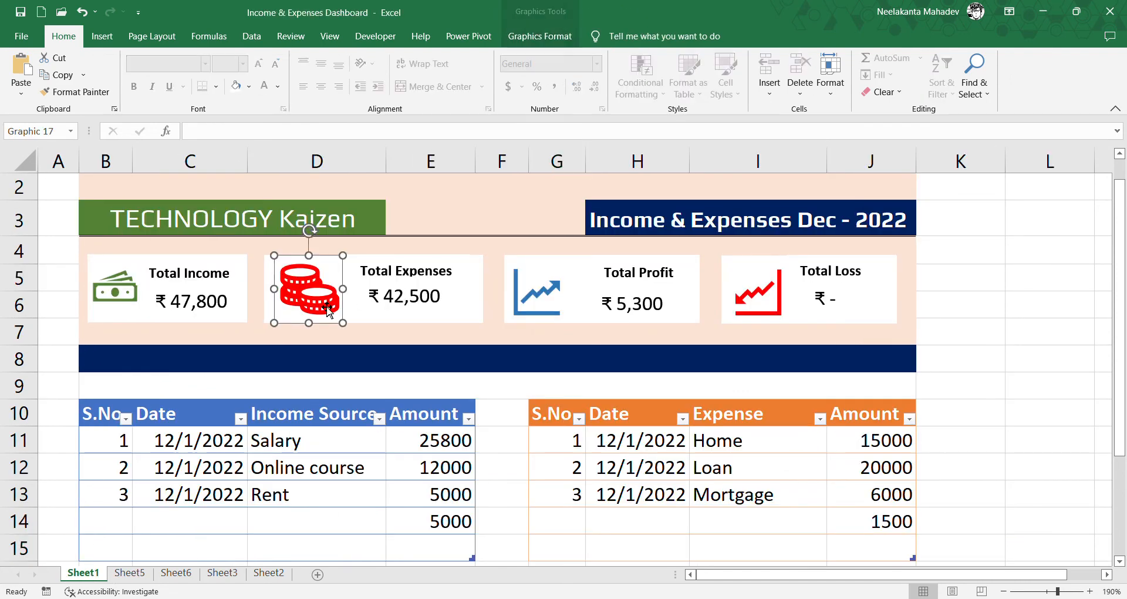
left_click(524, 309, "ctrl")
left_click(781, 315, "ctrl")
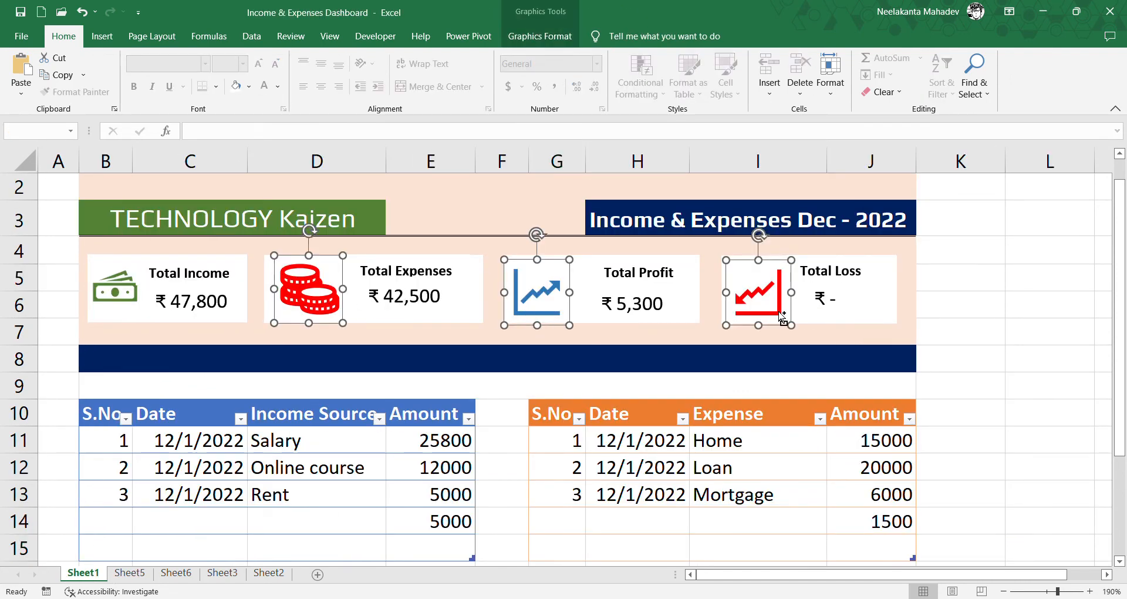
left_click(131, 573)
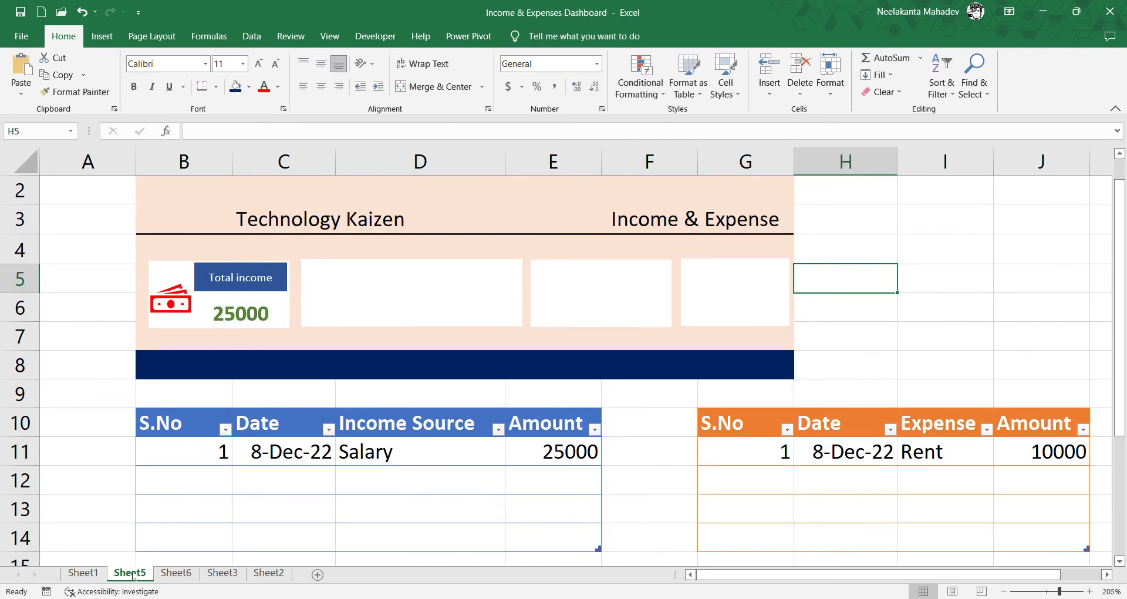
left_click(410, 245)
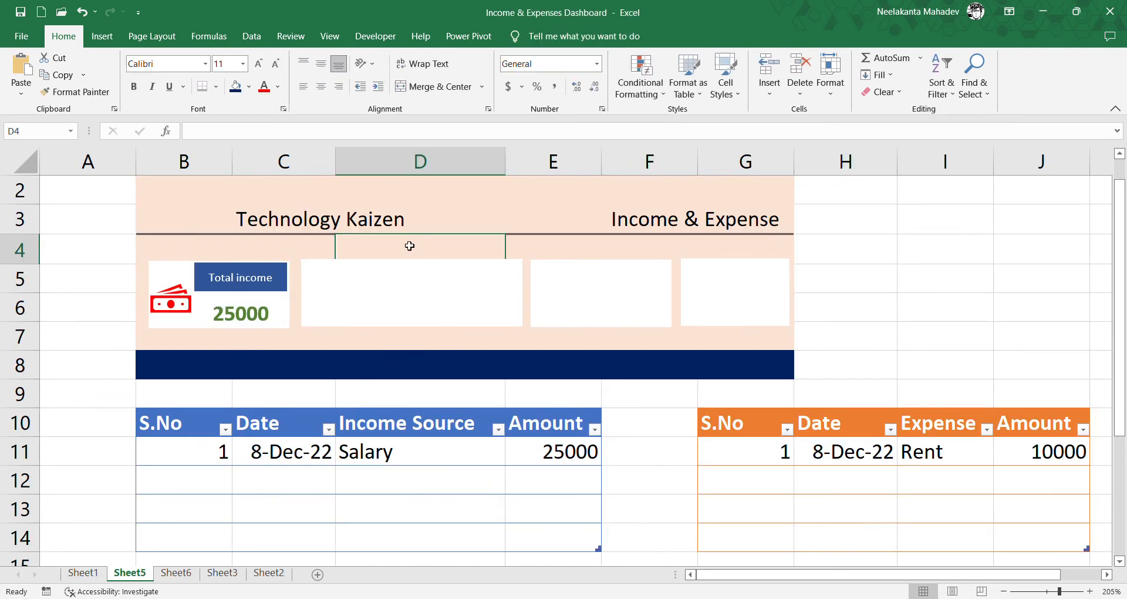
key("ctrl+v")
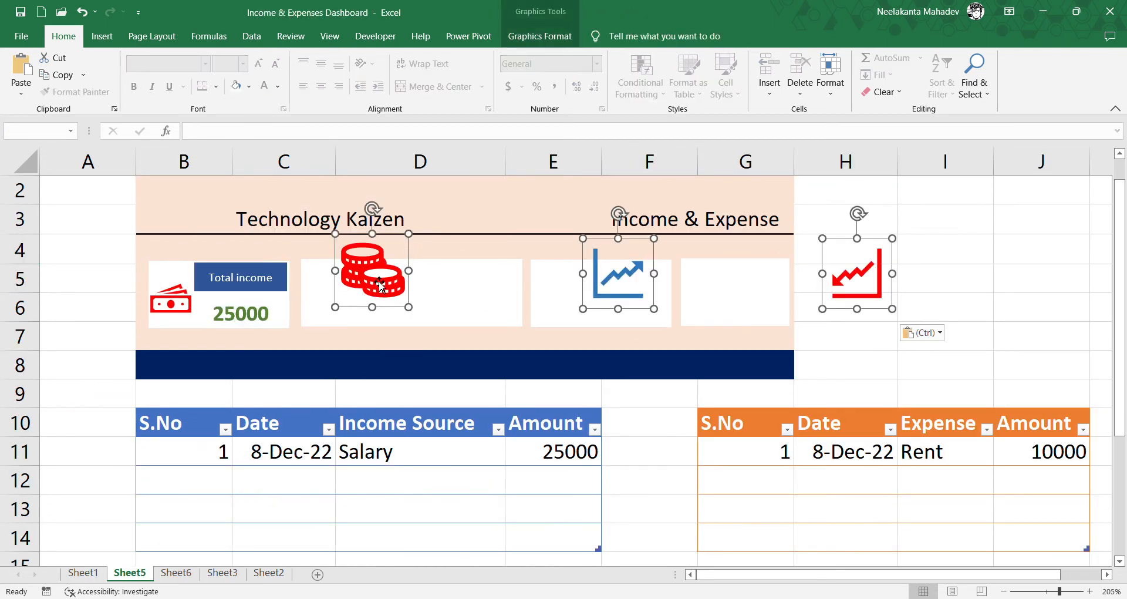
- Place the coins icon in the second summary card and shrink it to fit inside
left_click_drag(379, 280, 348, 317)
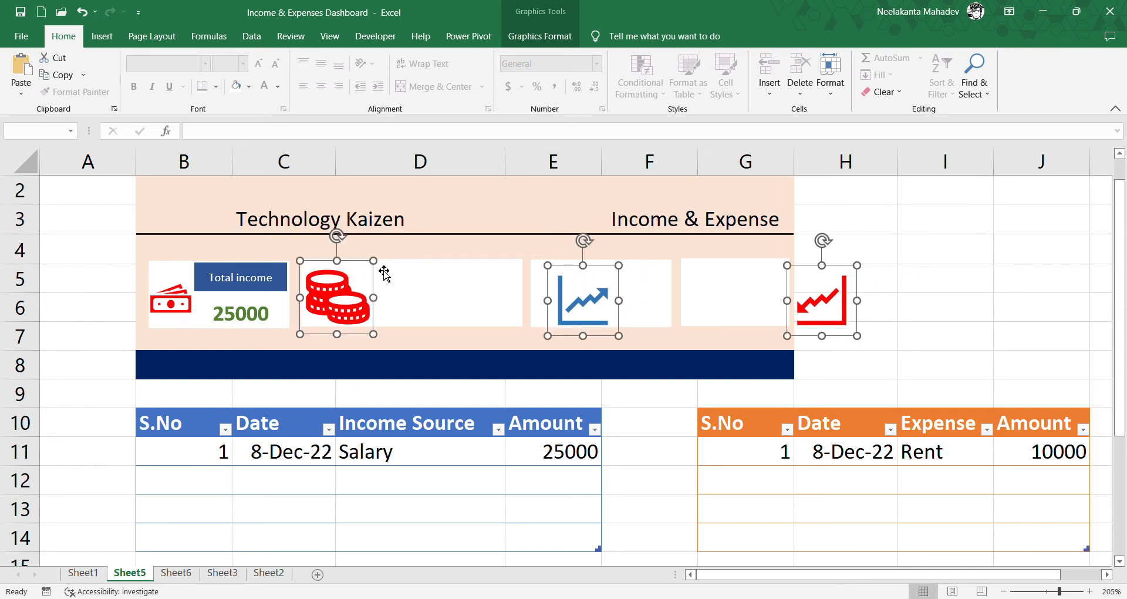
left_click(939, 283)
left_click(366, 305)
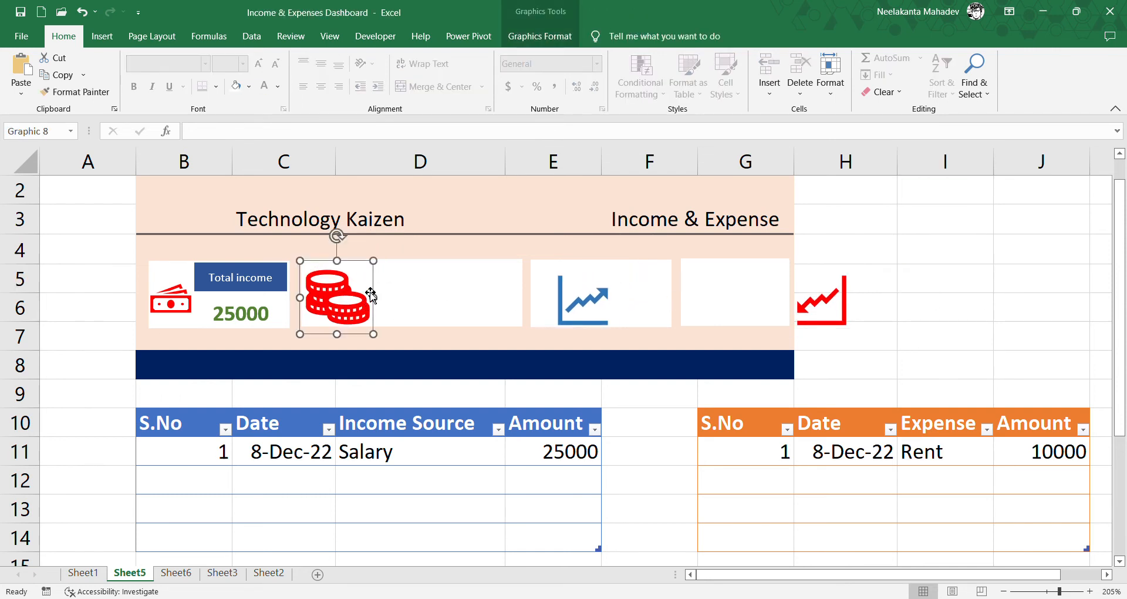
left_click_drag(372, 262, 359, 274)
left_click_drag(324, 317, 329, 310)
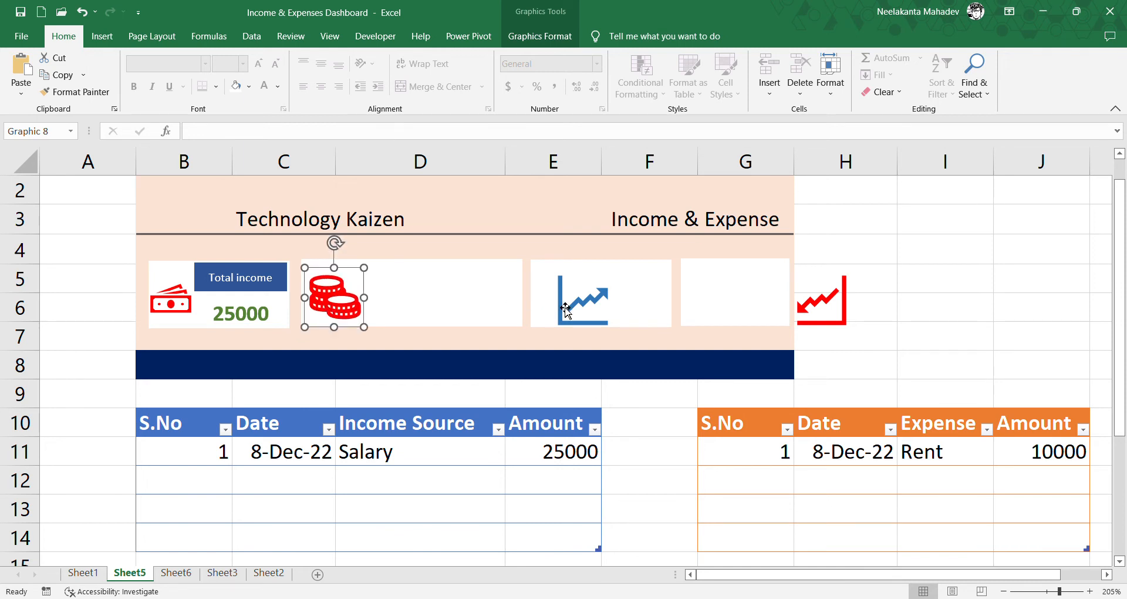
- Shrink the rising chart icon into the third card and the falling chart icon into the fourth card
left_click(564, 306)
left_click_drag(618, 265, 565, 300)
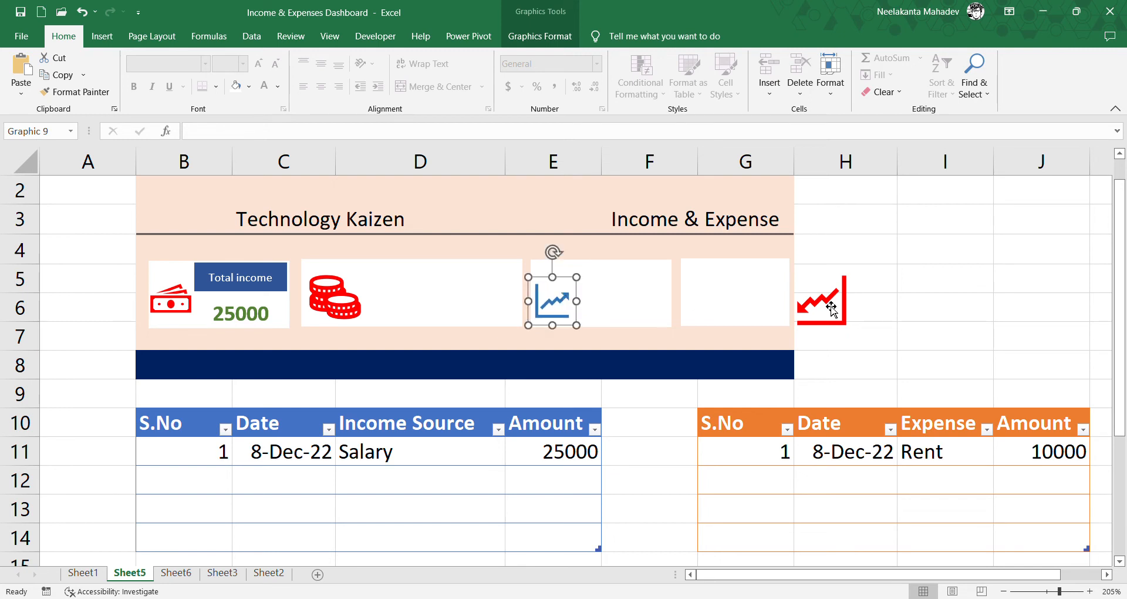
left_click(833, 308)
left_click_drag(857, 267, 717, 307)
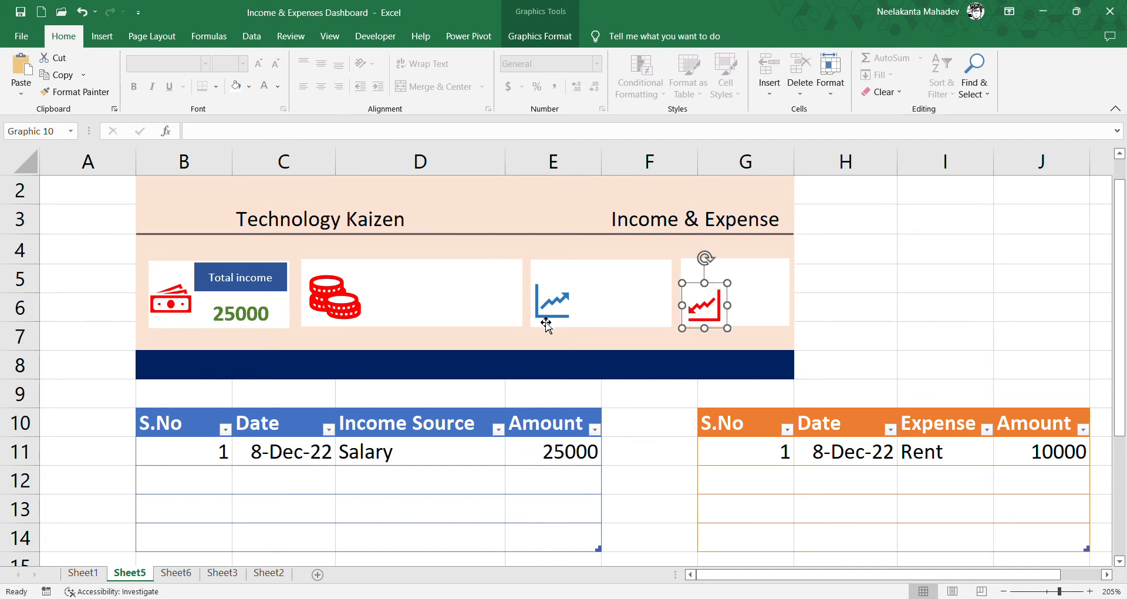
left_click_drag(548, 325, 547, 328)
- Copy the Total income label to the second card, change its text to Total Expenses and widen it slightly
left_click(281, 296)
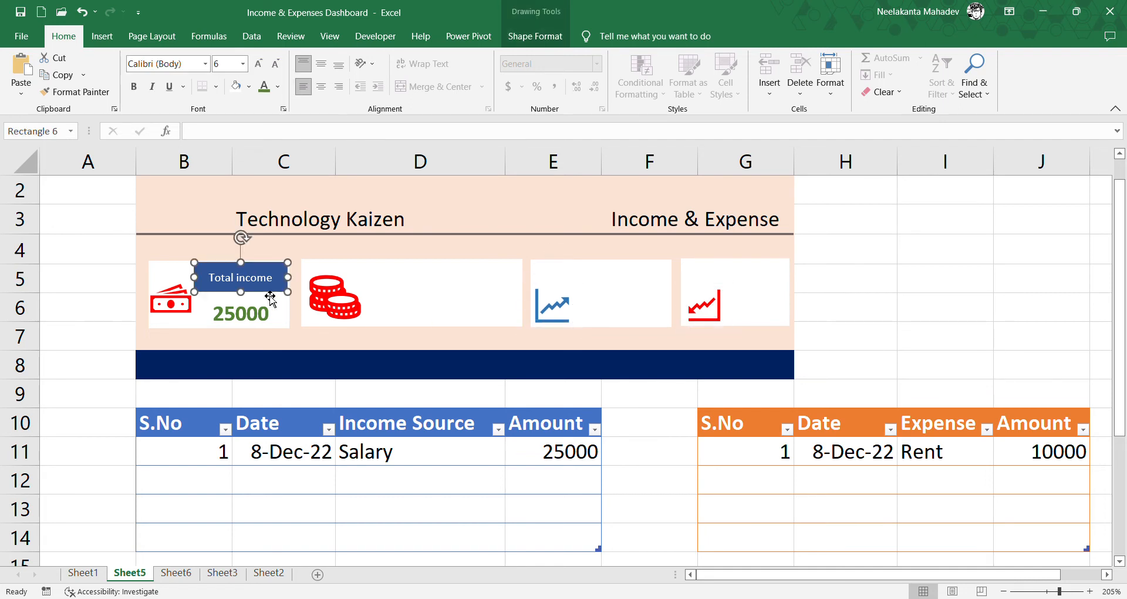
left_click_drag(281, 296, 467, 298)
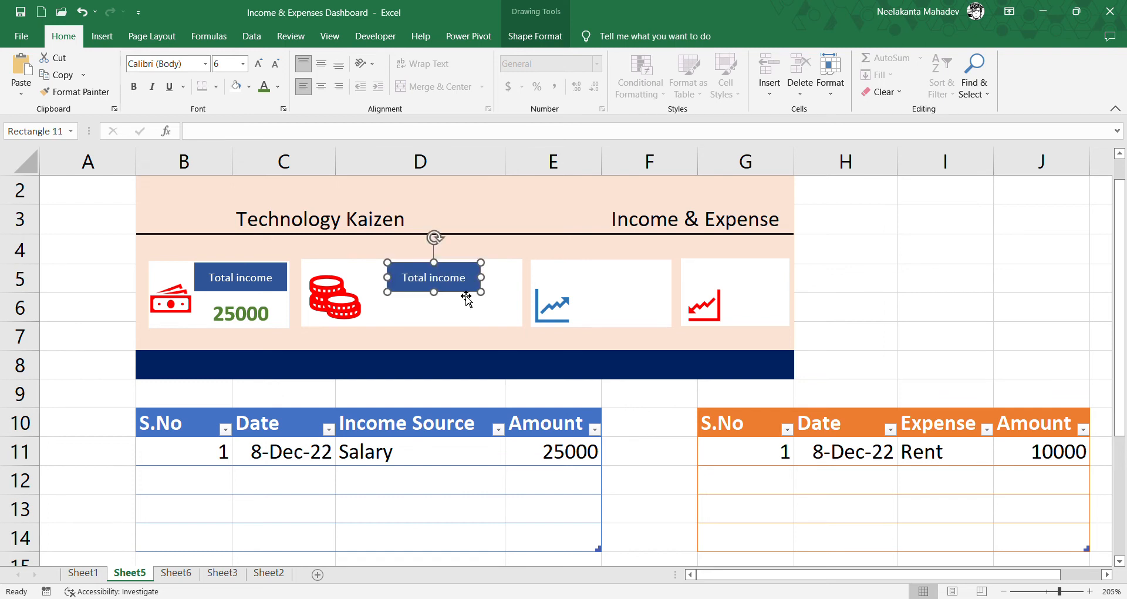
left_click(466, 298)
key("BackSpace")
key("BackSpace")
type("Expenses")
left_click_drag(481, 277, 499, 280)
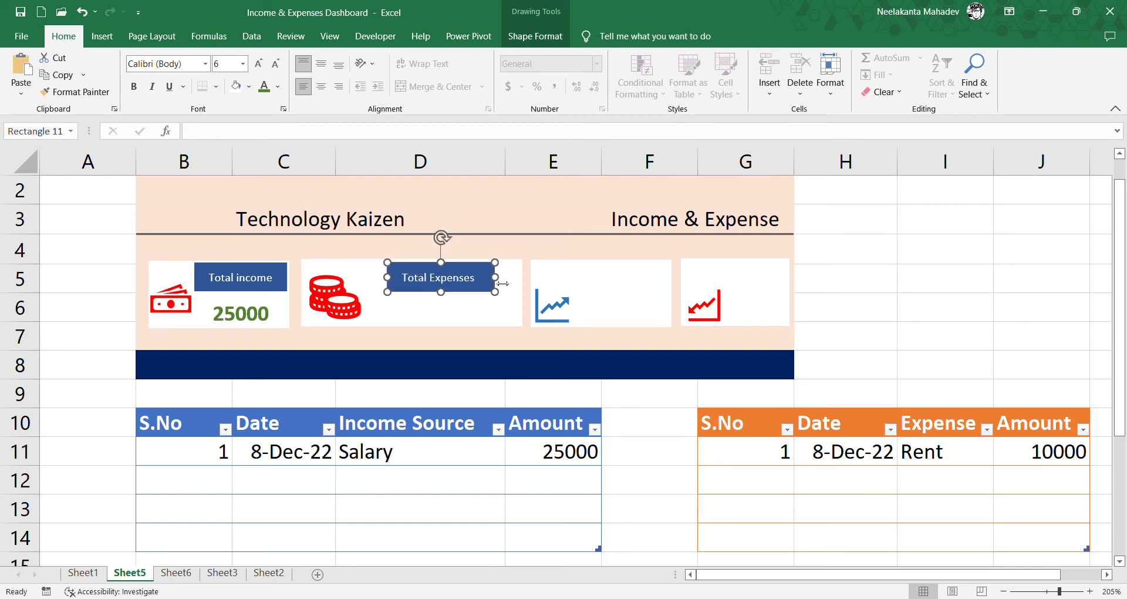
- Copy the income value box below the Total Expenses label and link the copy to cell B2 of Sheet6
left_click(288, 311)
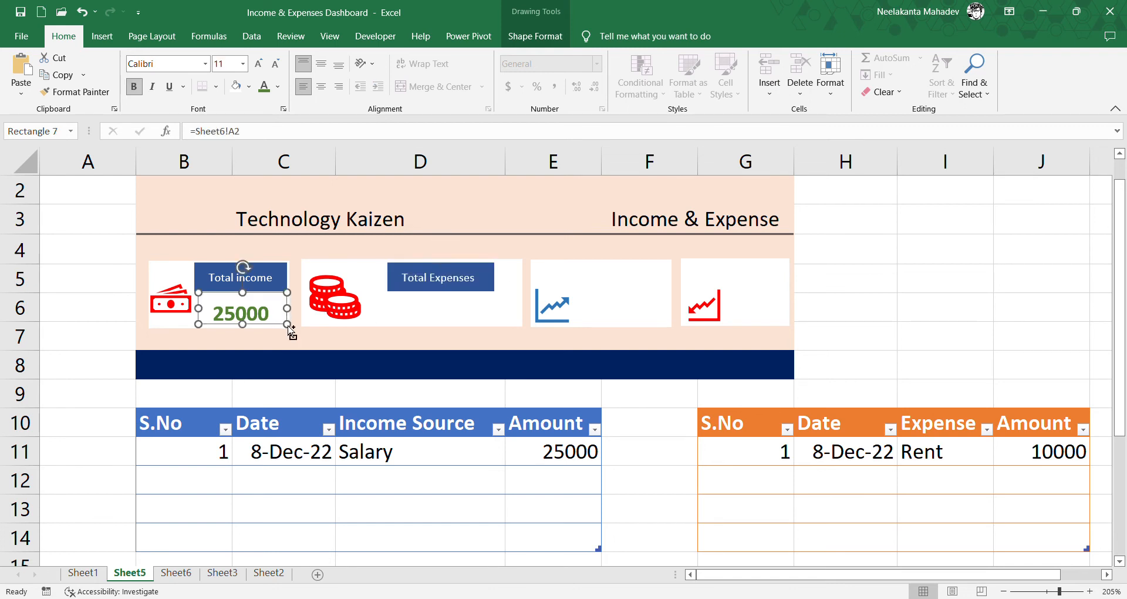
left_click_drag(292, 332, 474, 300)
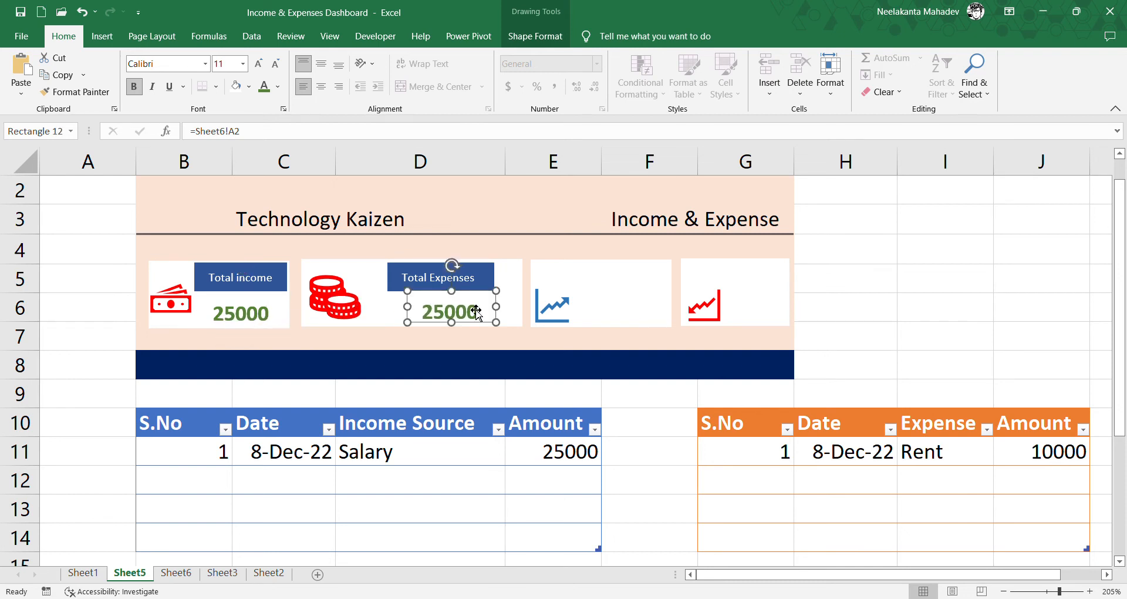
left_click(234, 131)
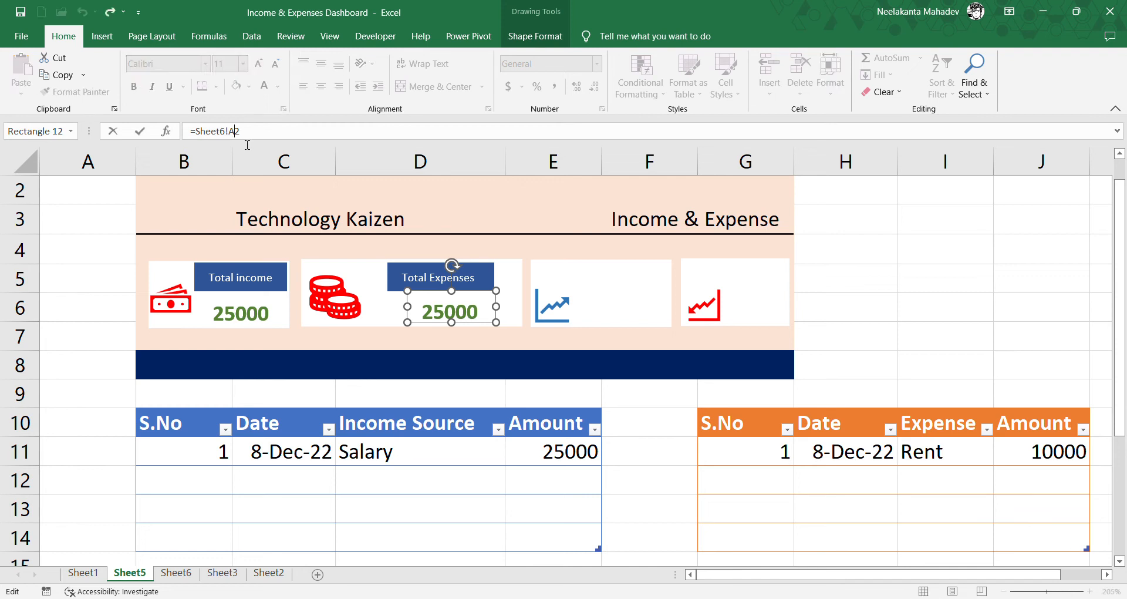
key("BackSpace")
key("Return")
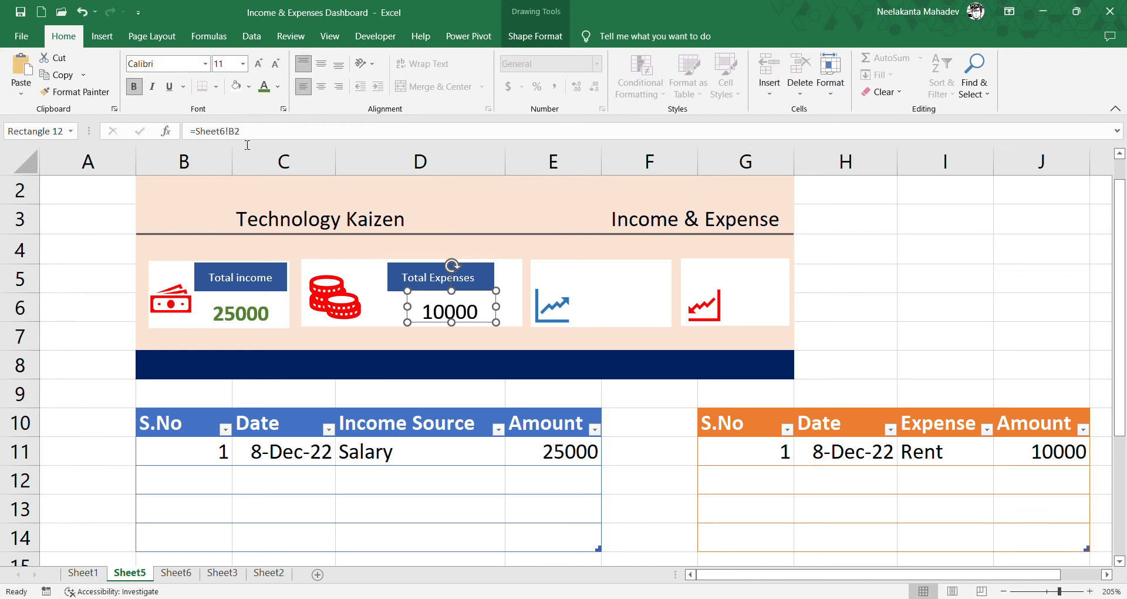
- Copy the Total Expenses label to the third card, change its text to Profit and narrow it
left_click(490, 273)
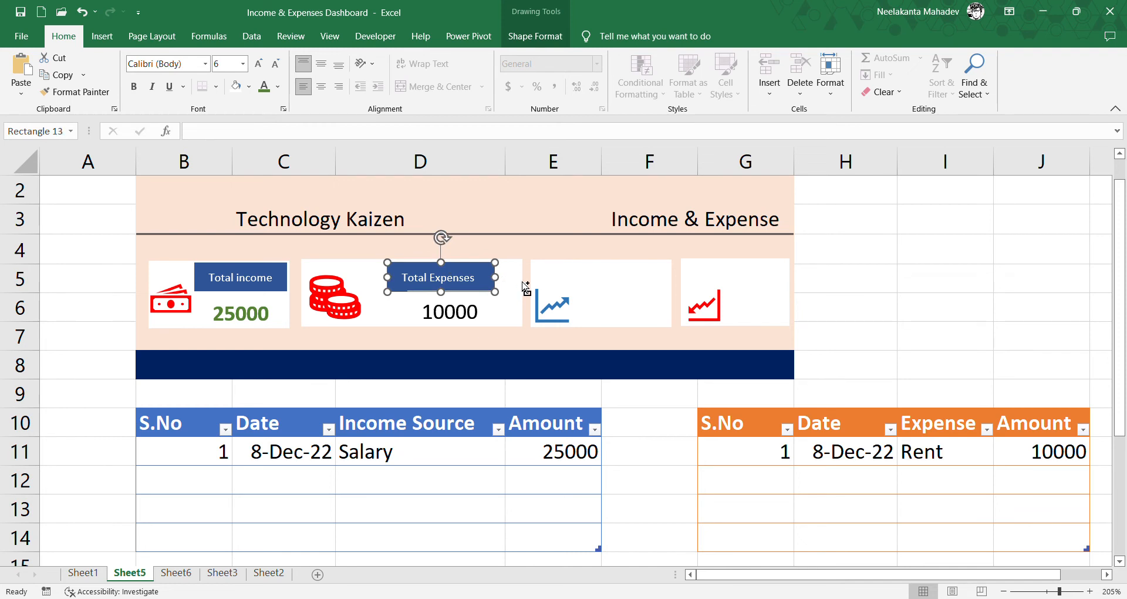
left_click_drag(525, 287, 579, 283)
left_click(657, 278)
type("tal Expensest")
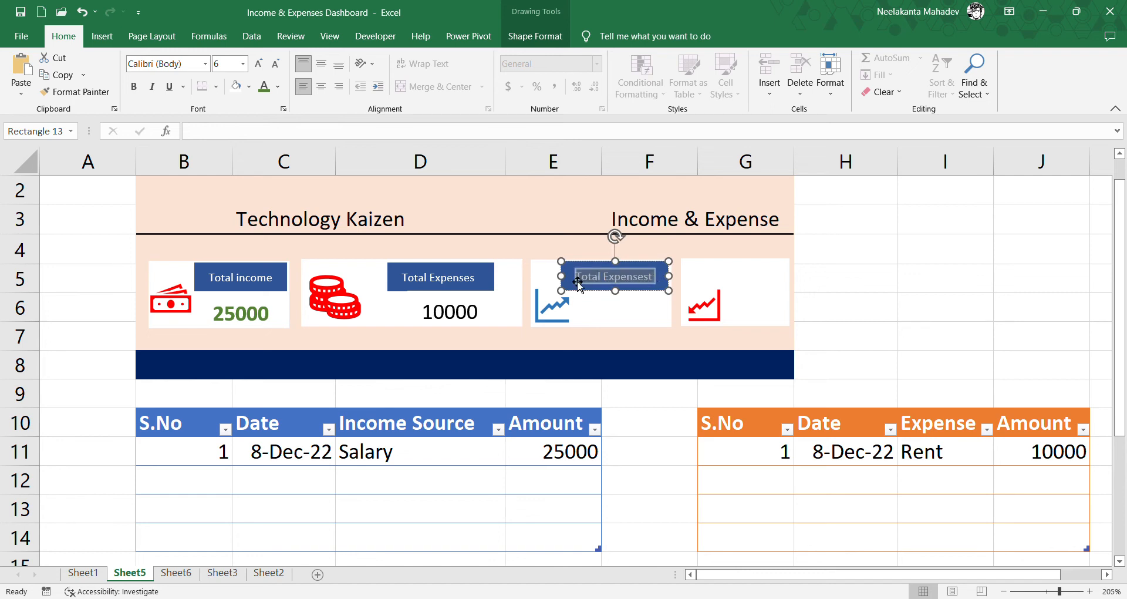
type("Profit")
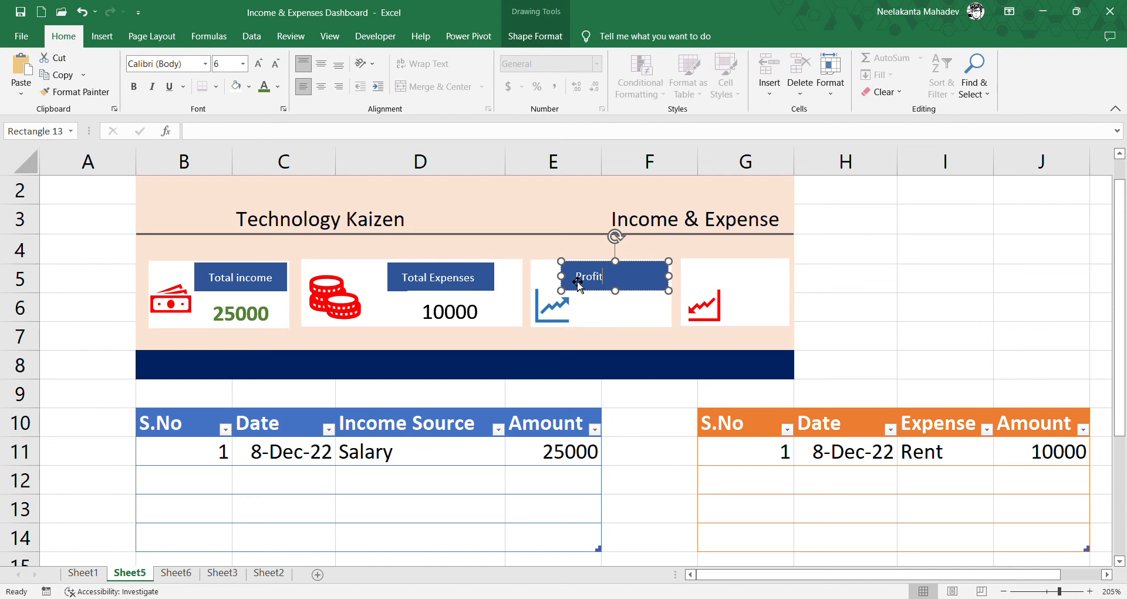
left_click_drag(668, 277, 645, 286)
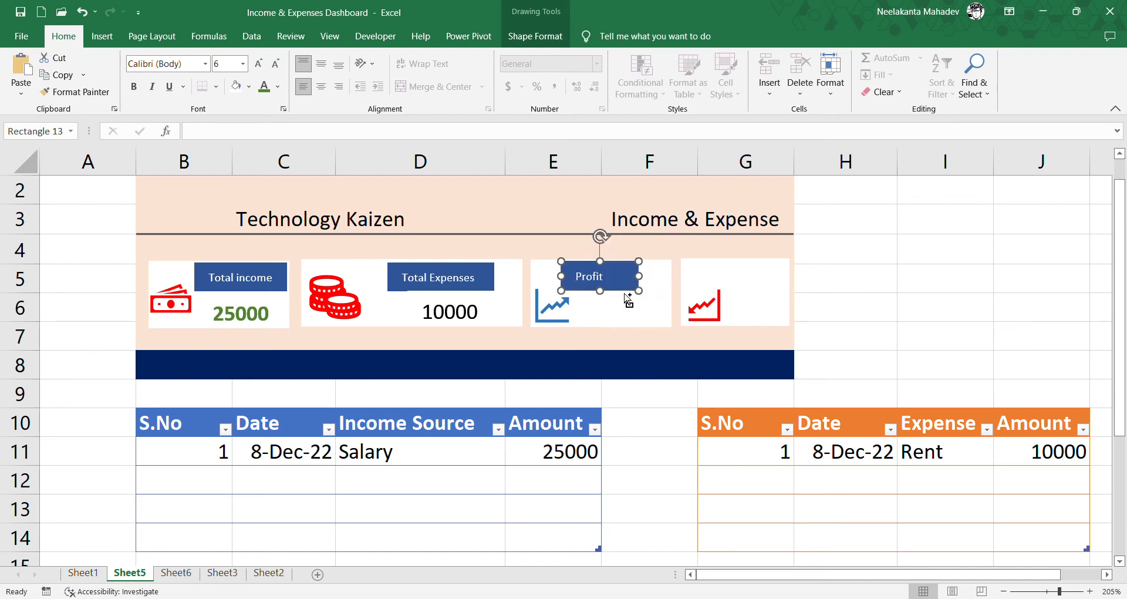
- Duplicate the Profit label into the fourth card, change its text to Loss and narrow it to fit
key("ctrl+d")
left_click_drag(643, 295, 764, 267)
type("tt")
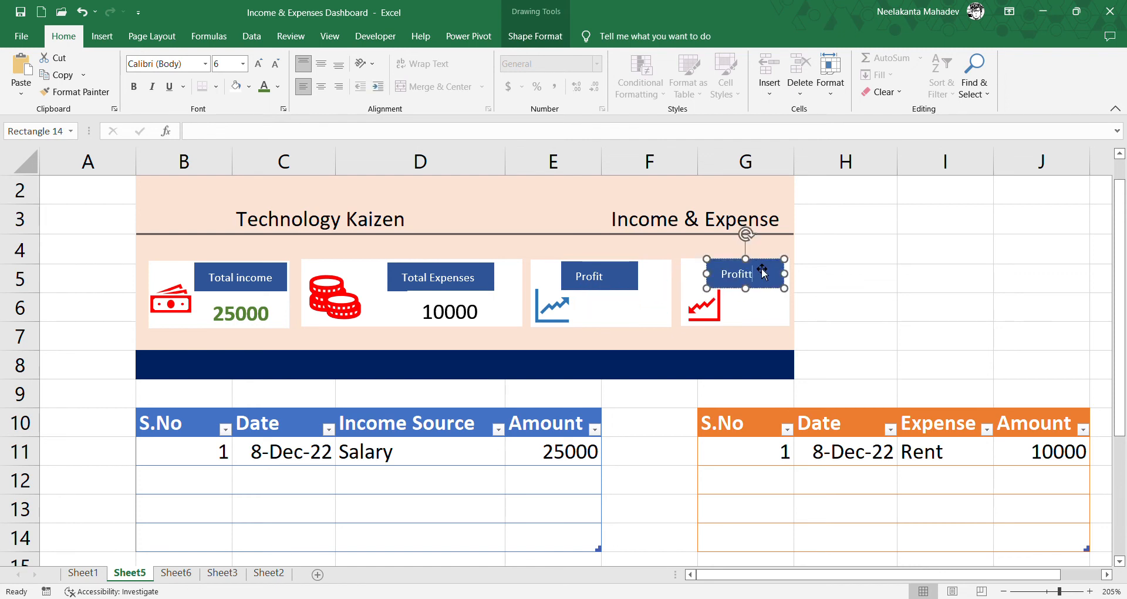
key("BackSpace")
key("BackSpace")
key("BackSpace")
left_click_drag(785, 274, 777, 290)
- Copy the expenses value box below the Profit label and link the copy to the profit total in Sheet6 cell C2
left_click(490, 325)
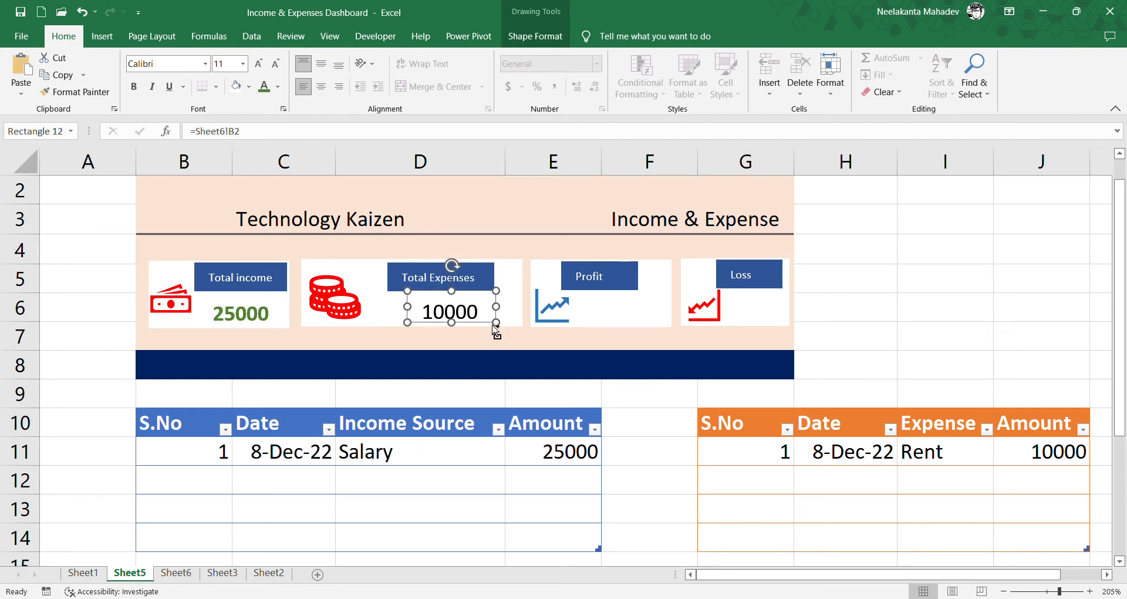
left_click_drag(496, 330, 649, 301)
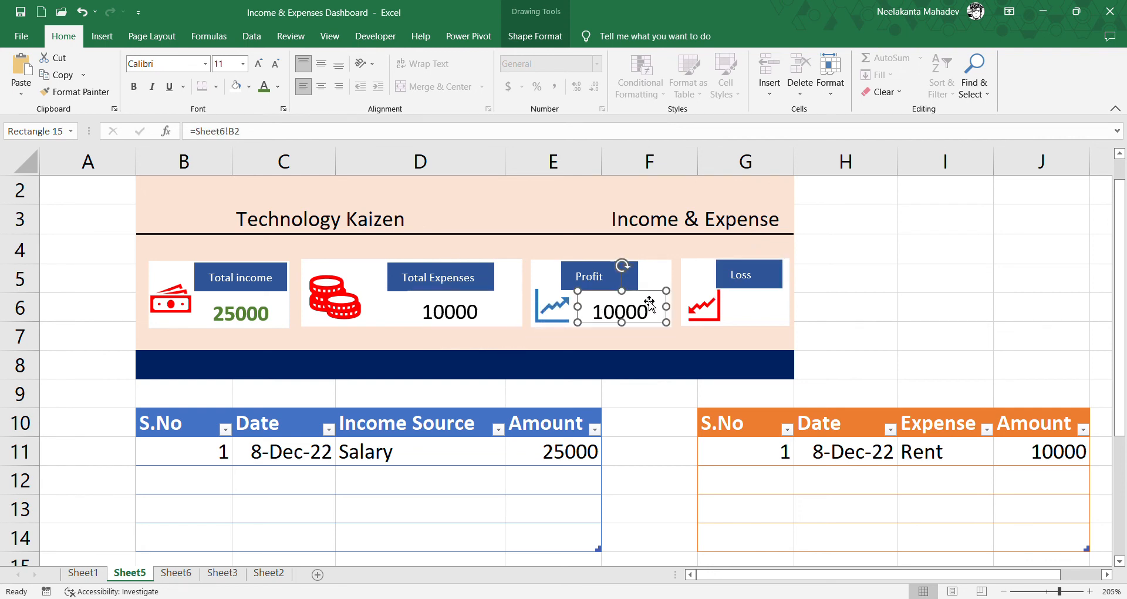
left_click(176, 573)
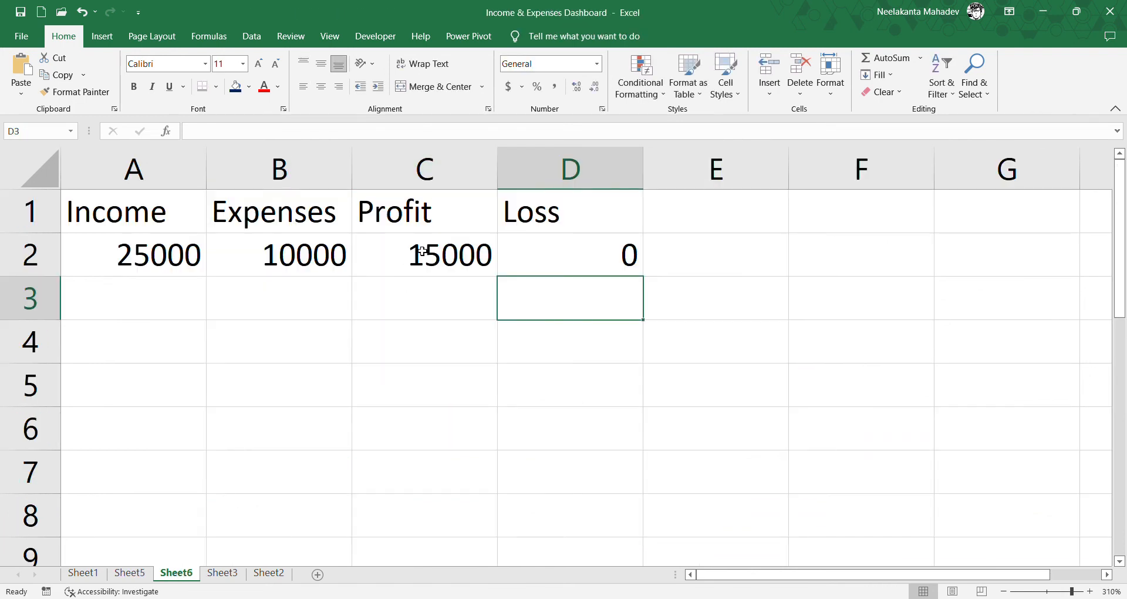
left_click(149, 567)
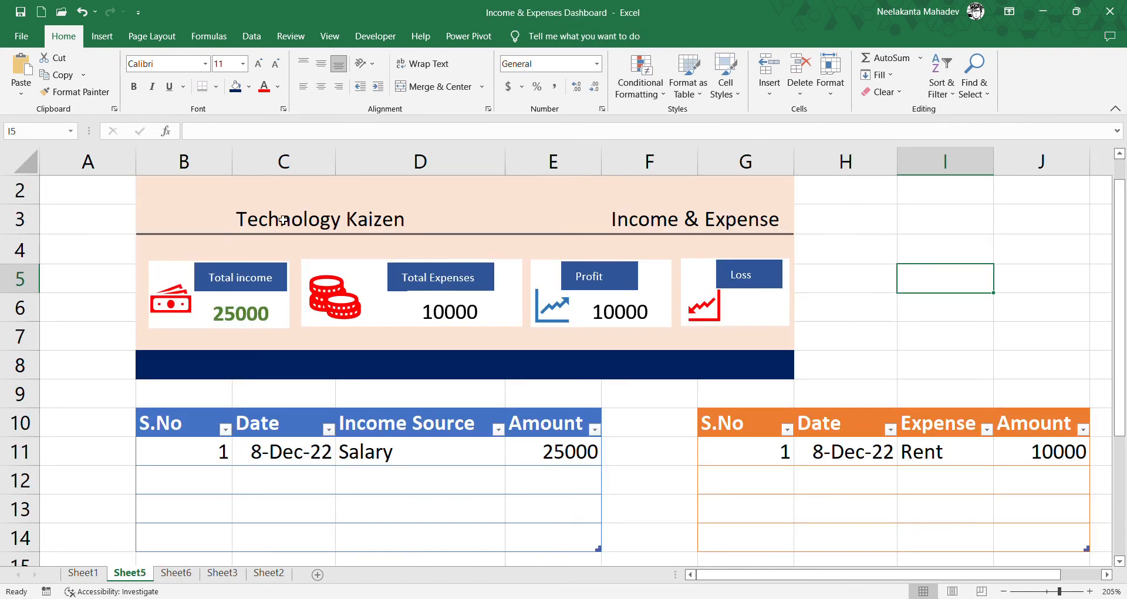
left_click(616, 323)
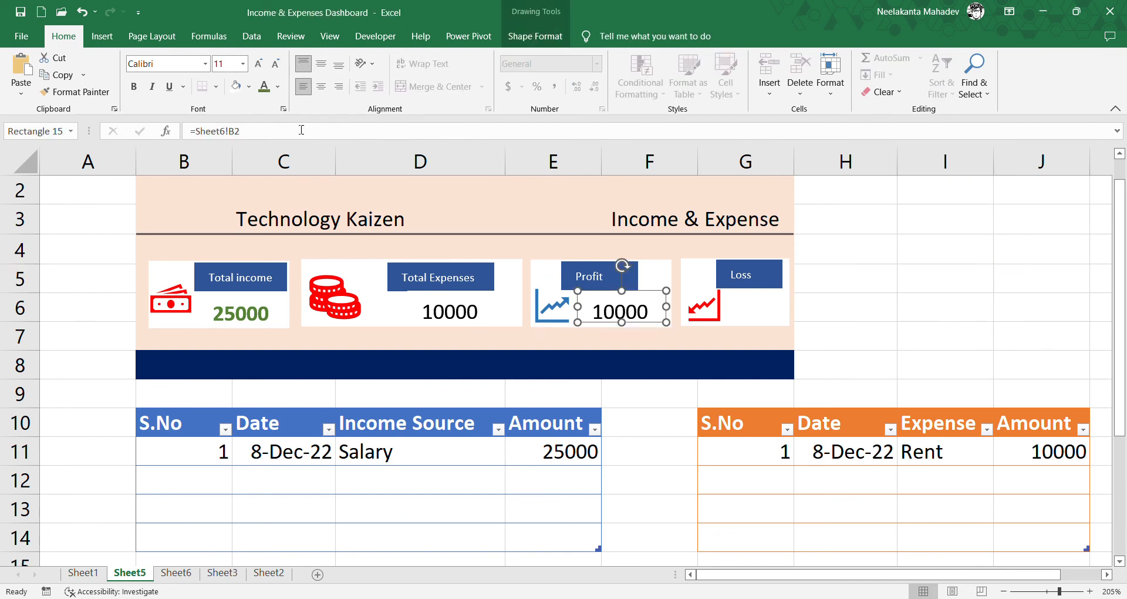
left_click(239, 132)
key("BackSpace")
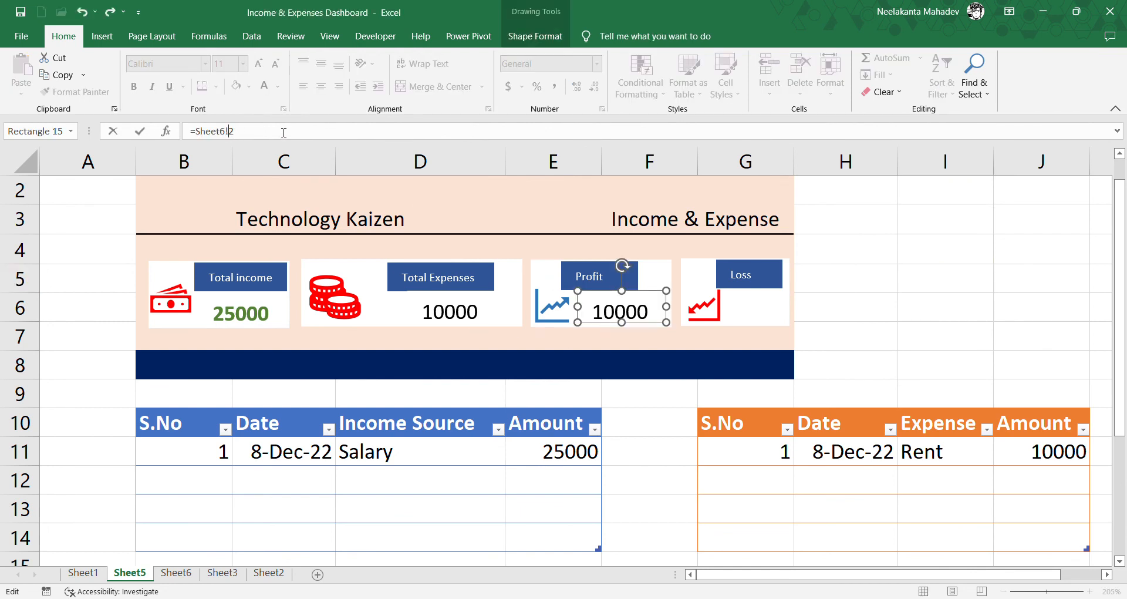
key("Return")
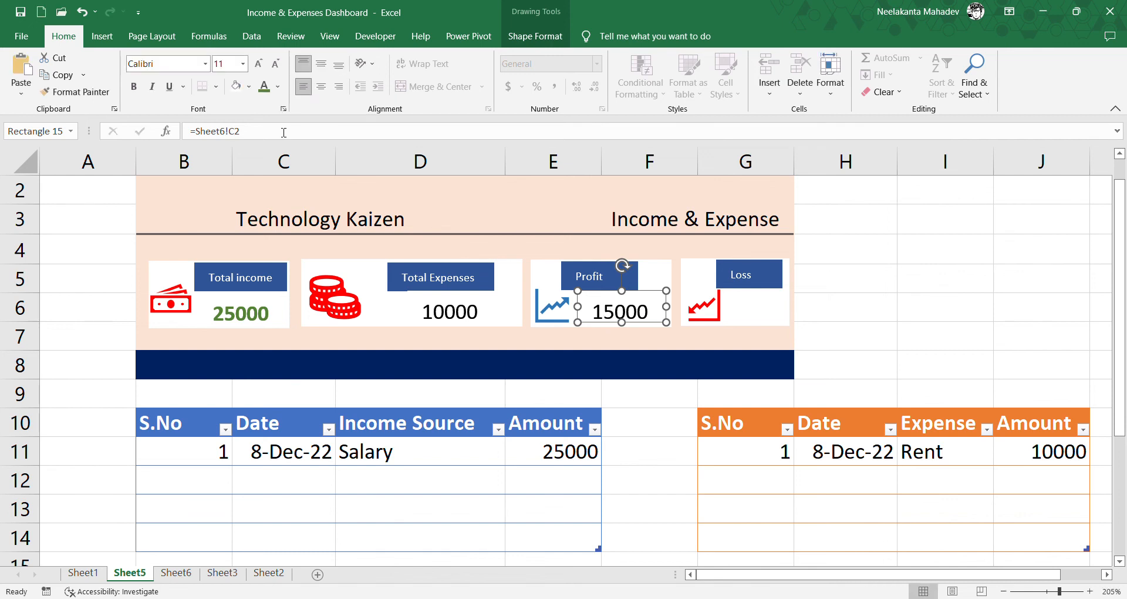
- Place a narrower copy of the profit value box below the Loss label, keeping the white card in its original position
left_click(763, 322)
left_click(641, 319)
left_click_drag(659, 331, 783, 330)
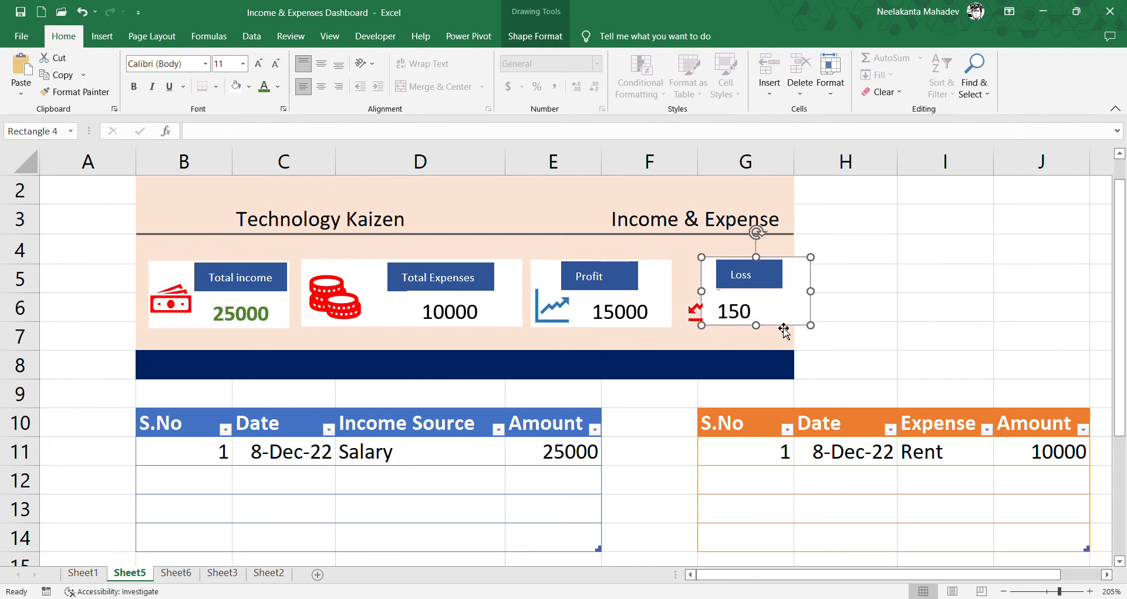
key("ctrl+z")
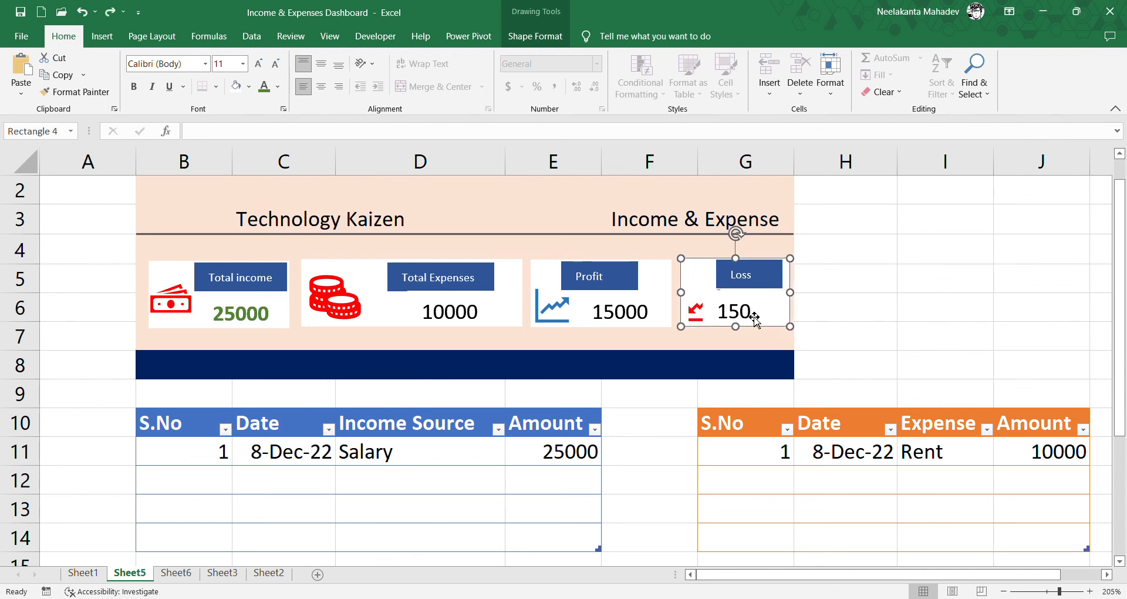
- Link the loss value box to cell D2 of Sheet6 and shift it right, clear of the falling chart icon
left_click(762, 320)
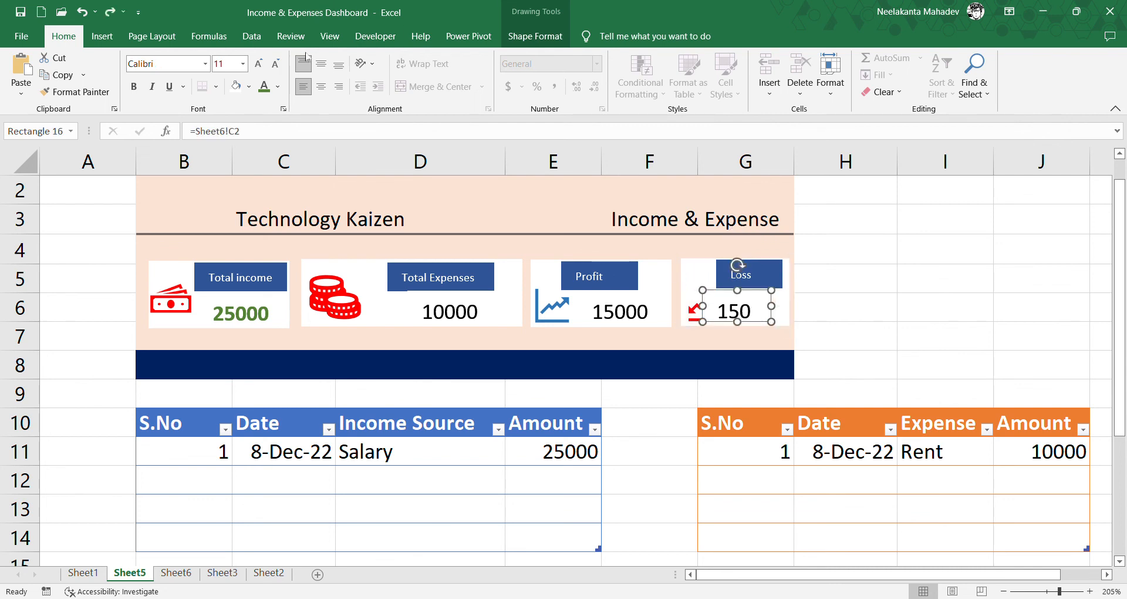
left_click(241, 137)
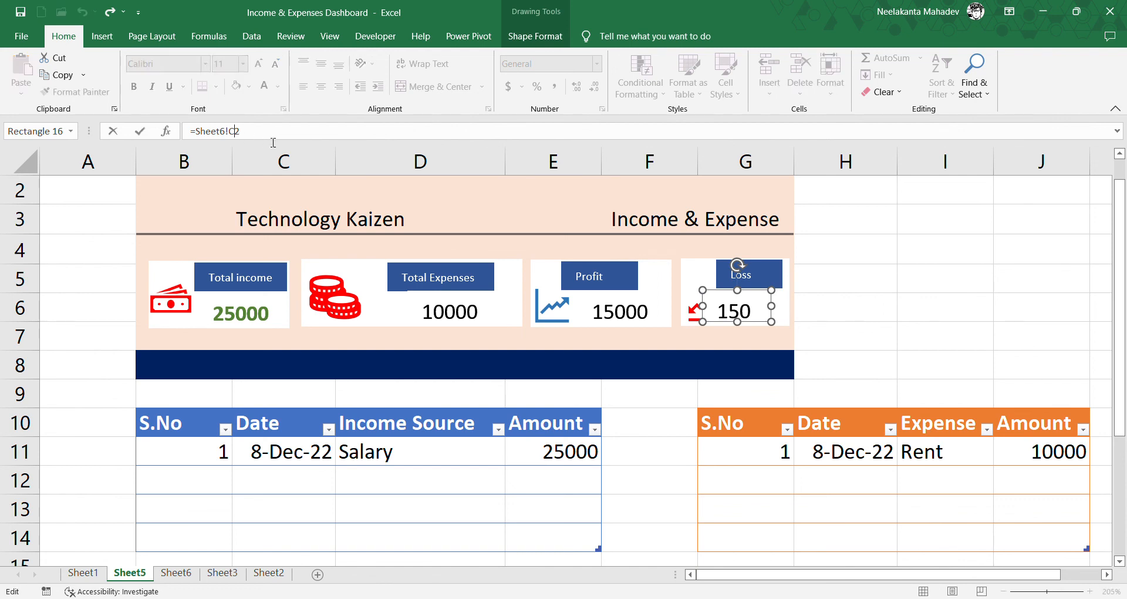
key("BackSpace")
key("Return")
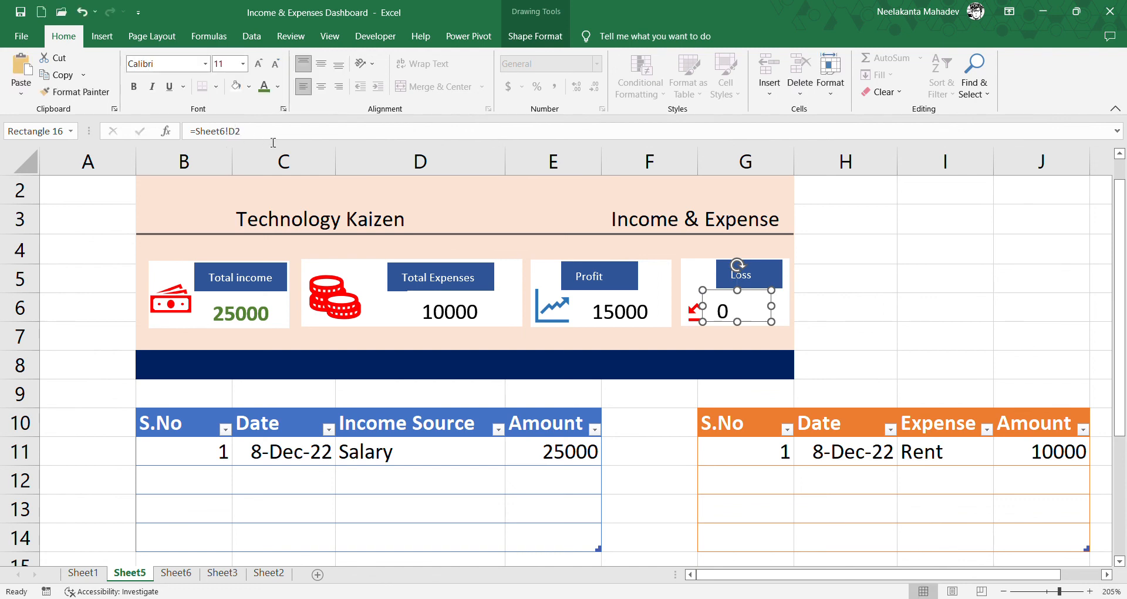
left_click_drag(763, 321, 783, 322)
left_click(868, 302)
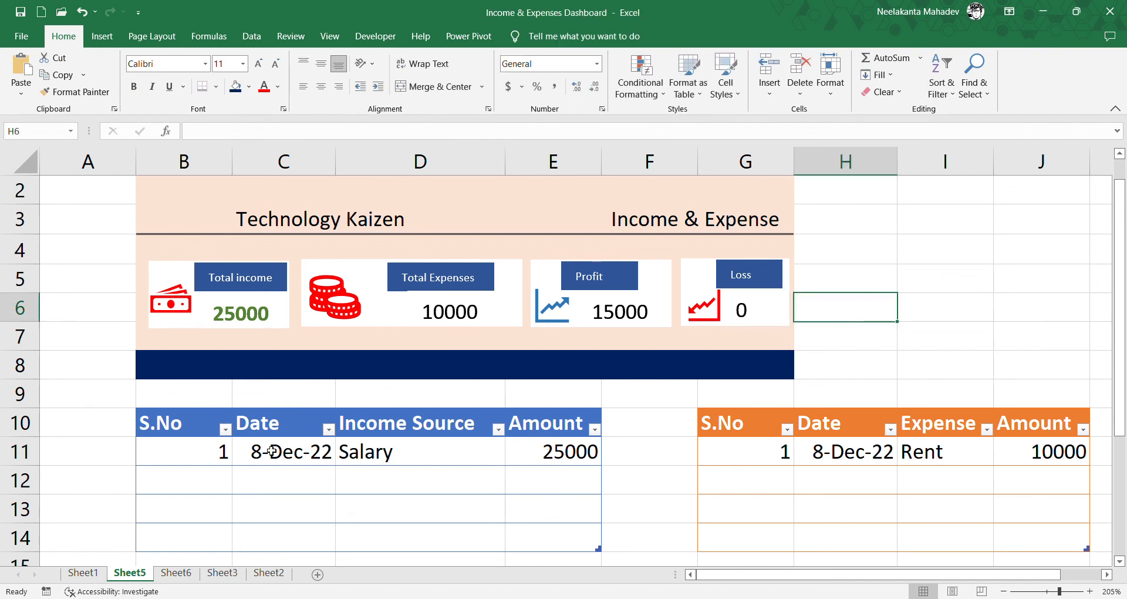
- Add a second income row in B12:E12 with S.No 2, date 8-Dec-22, source Youtube and amount 10000
left_click(225, 485)
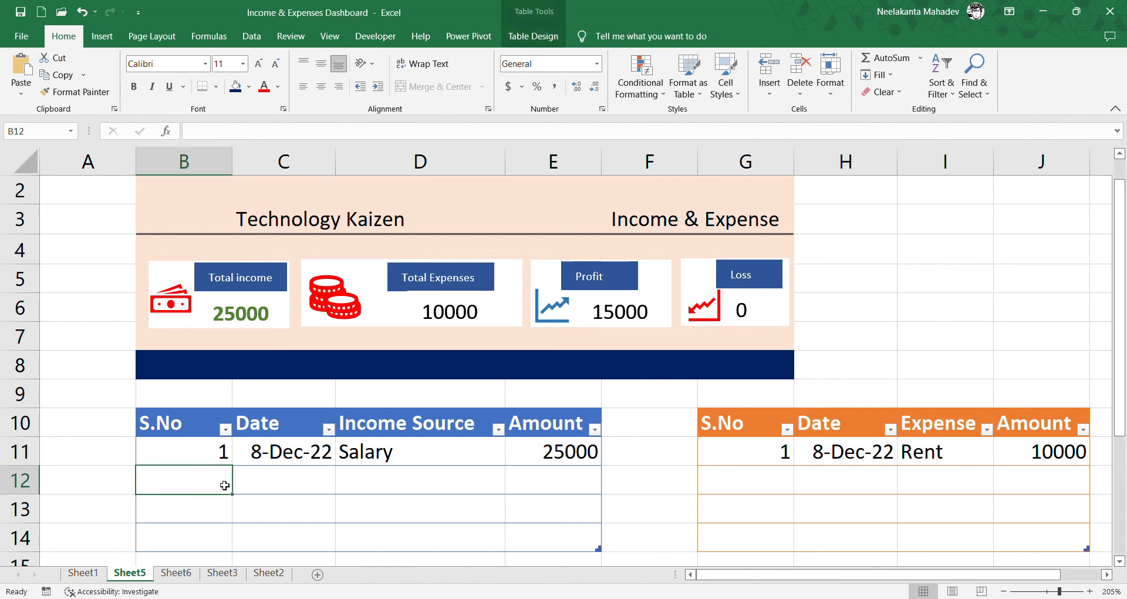
type("2")
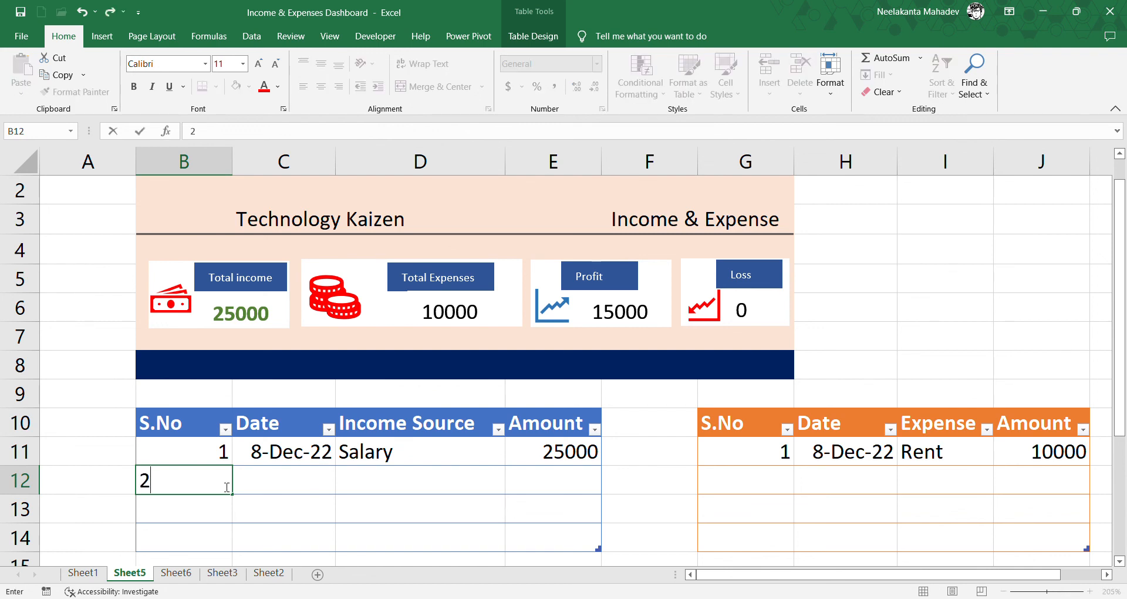
key("Tab")
key("ctrl+d")
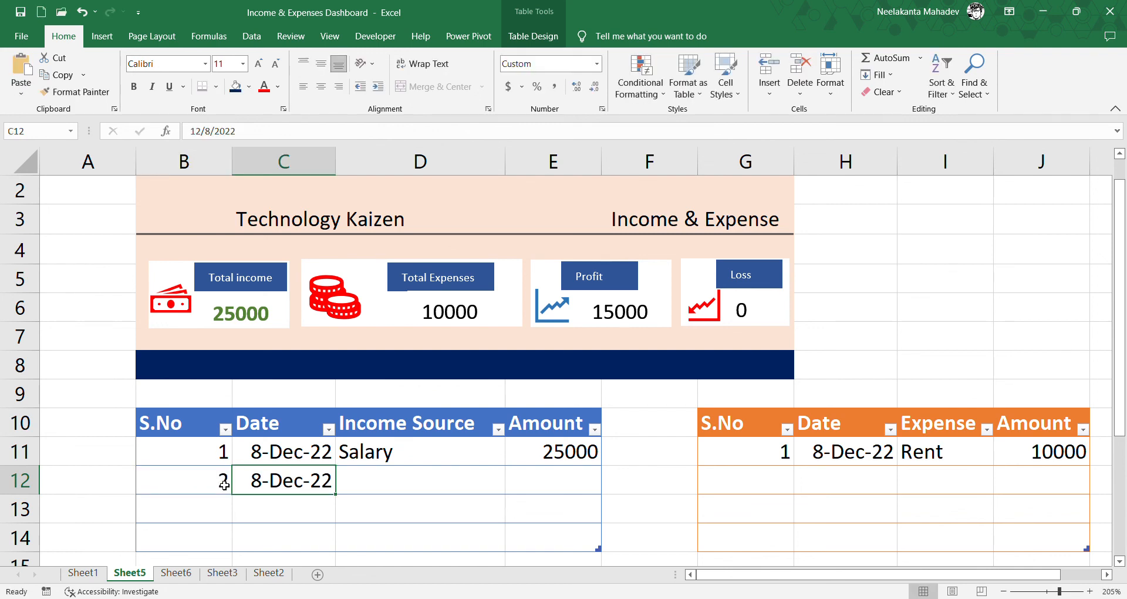
key("Tab")
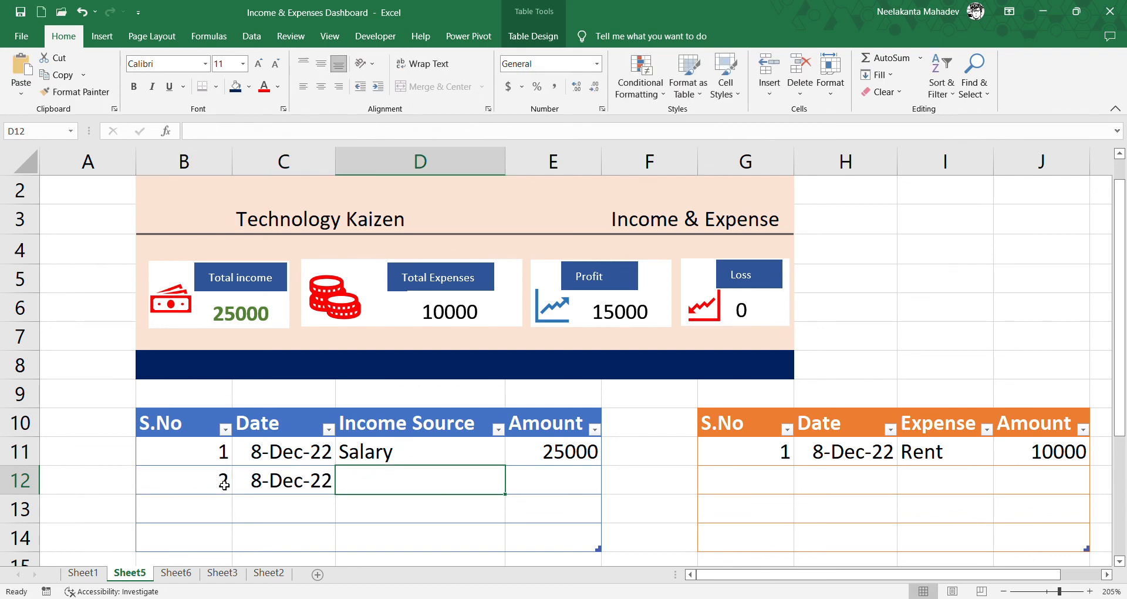
type("Youtube")
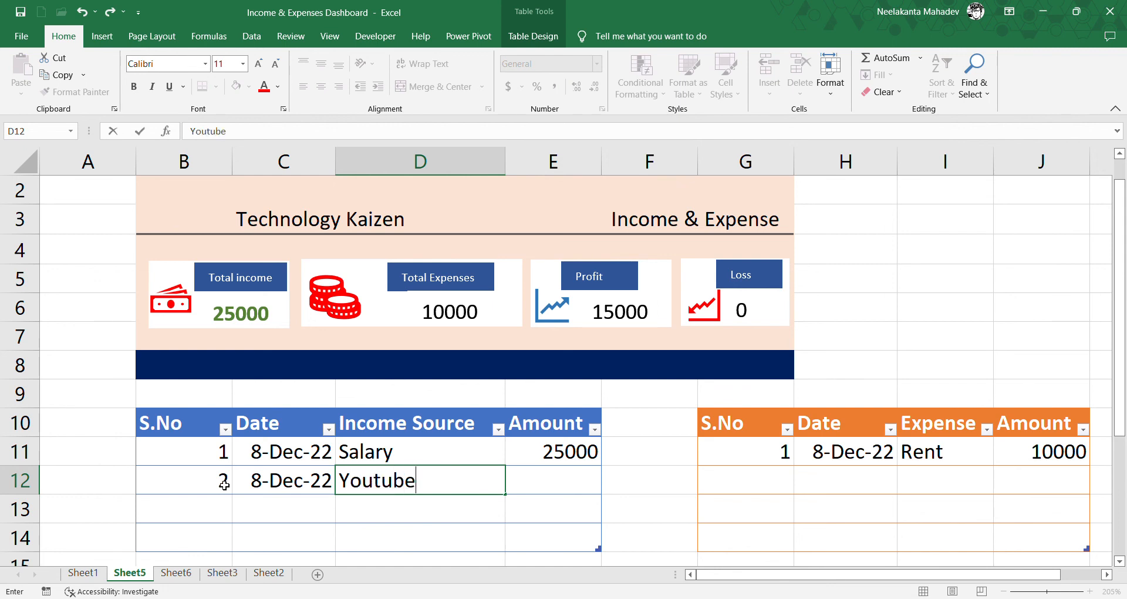
key("Tab")
type("10000")
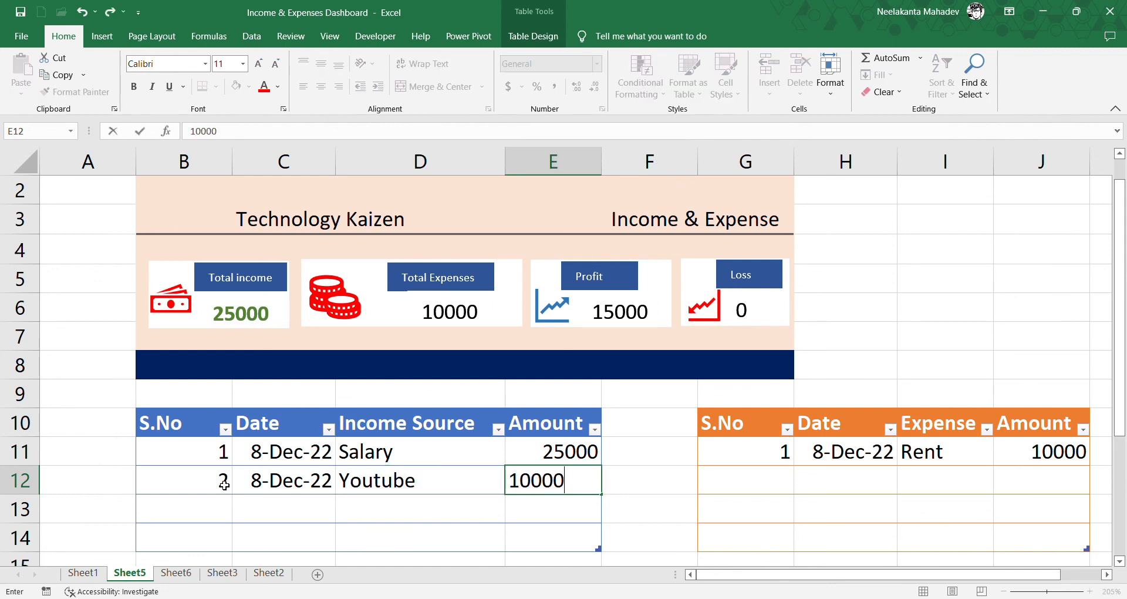
key("Tab")
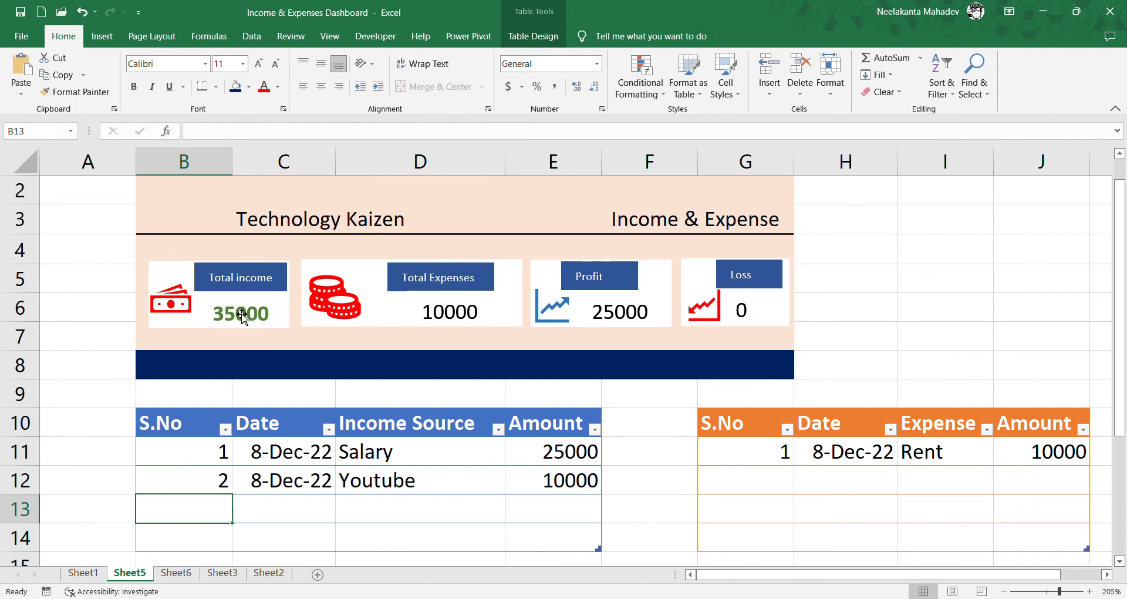
- Add a second expense row in G12:J12 with S.No 2, date 8-Dec-22, expense Groceries and amount 5000
left_click(724, 474)
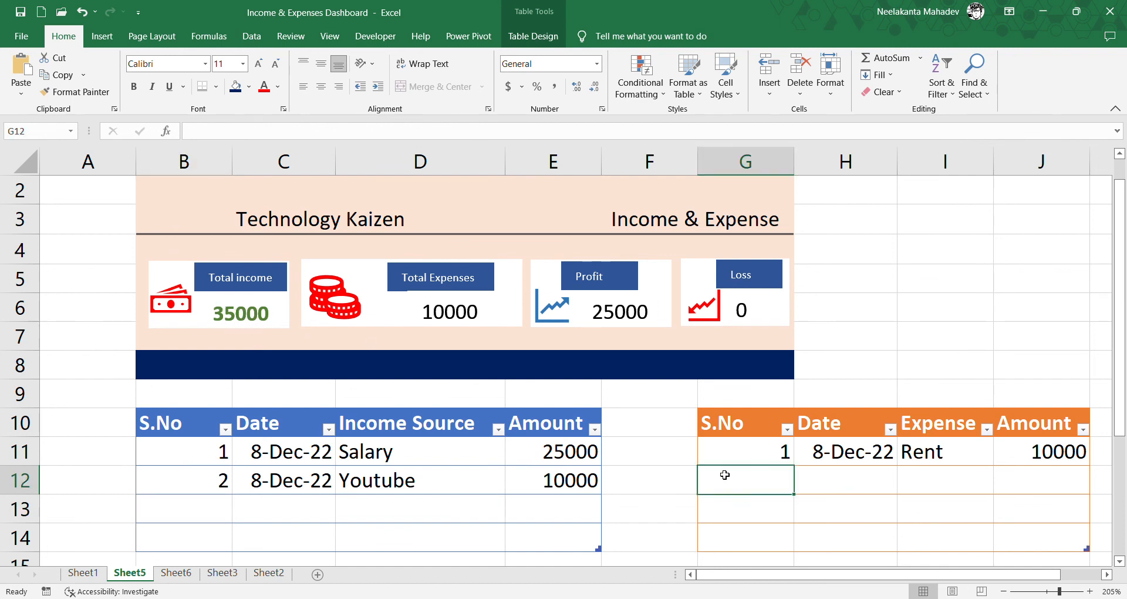
type("2")
key("Tab")
key("ctrl+semicolon")
key("Tab")
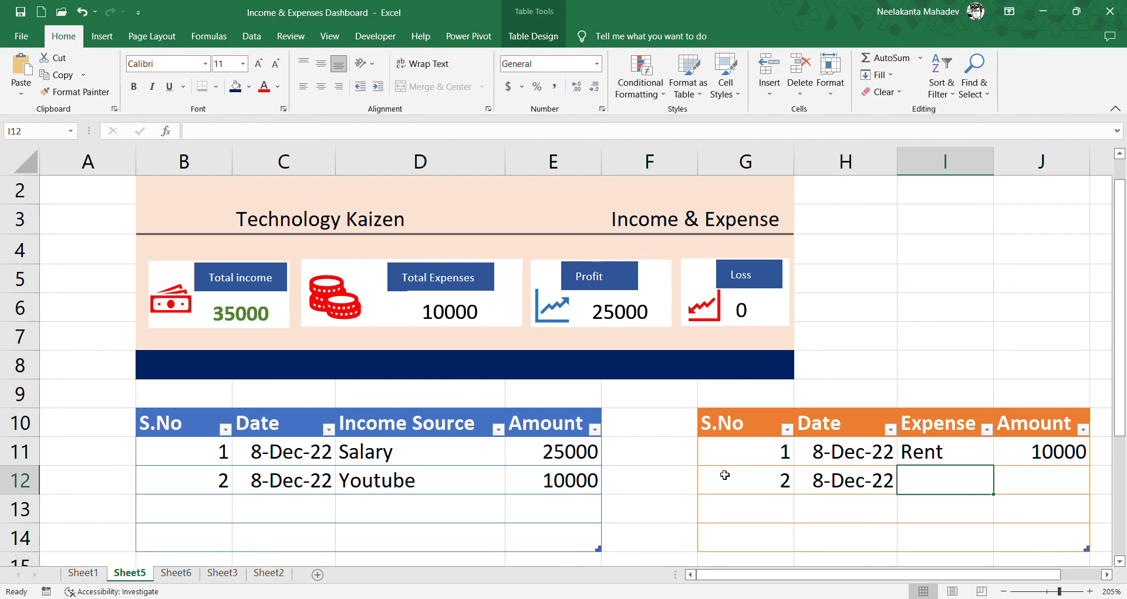
type("Gr")
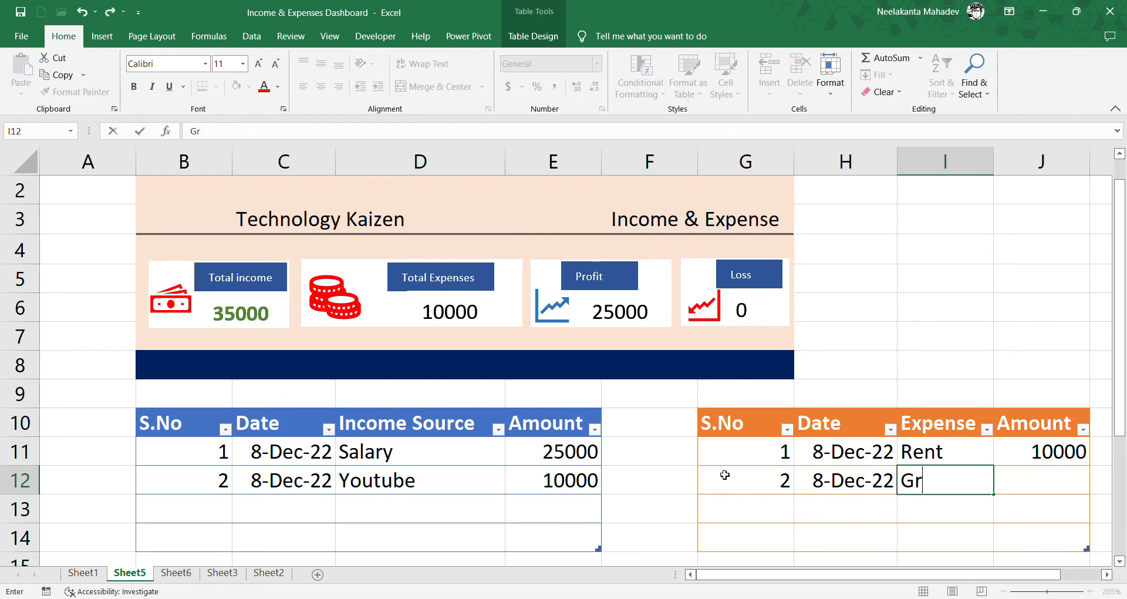
type("oceries")
key("Tab")
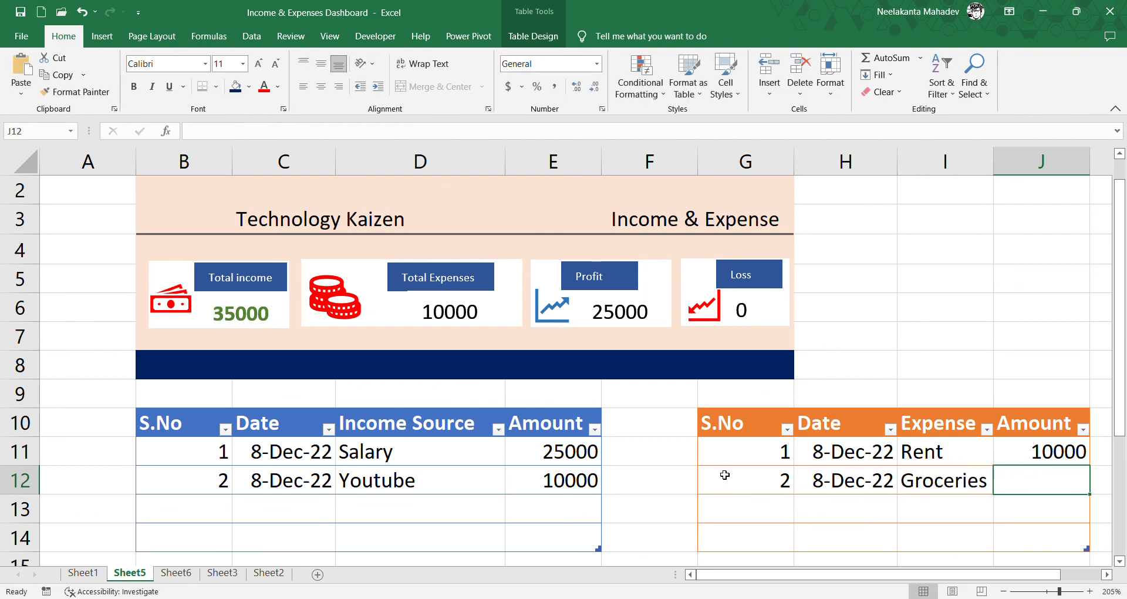
type("5000")
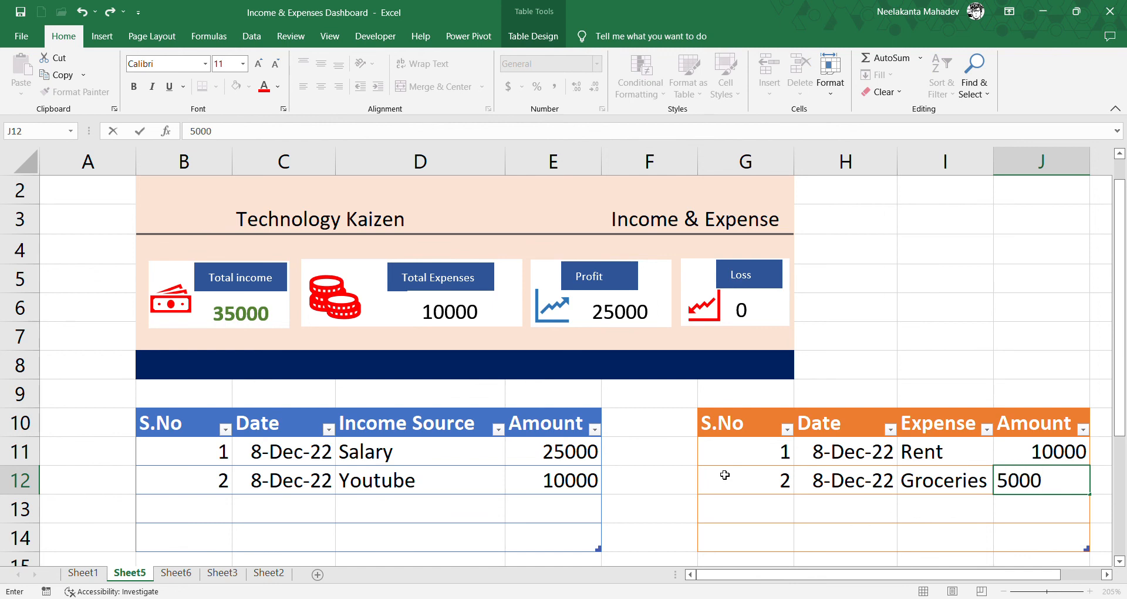
key("Return")
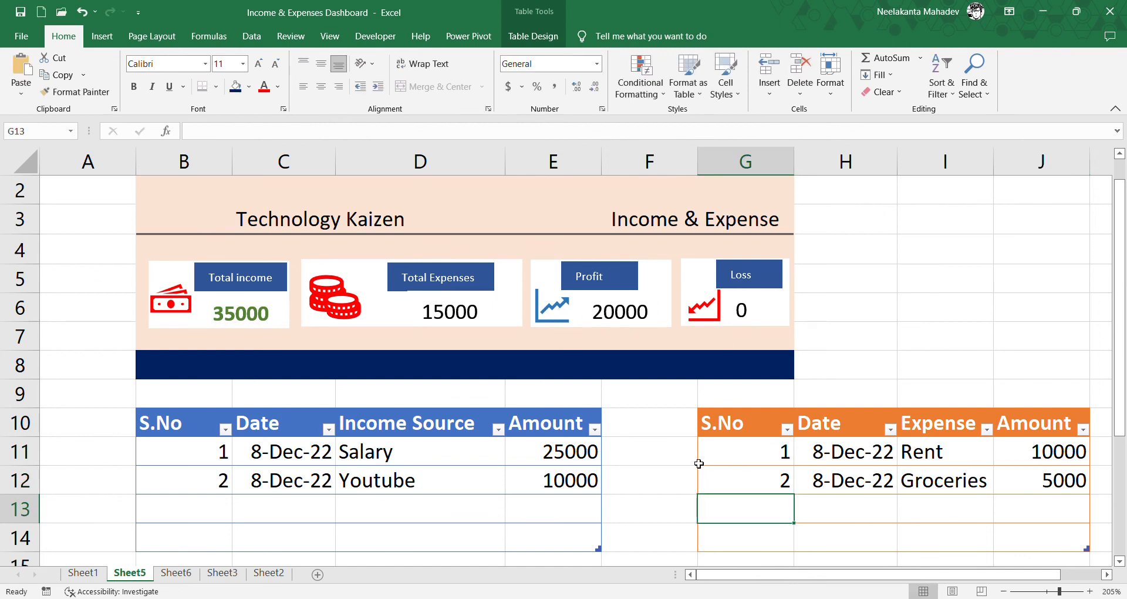